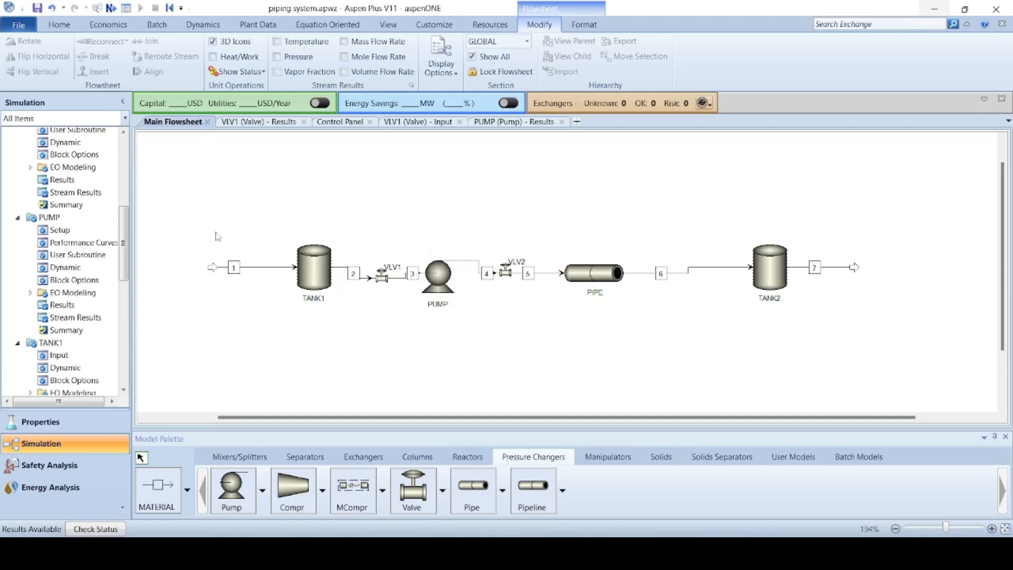
- Look through the block entries in the simulation tree and expand Model Analysis Tools to view the available analyses
drag(124, 234, 125, 247)
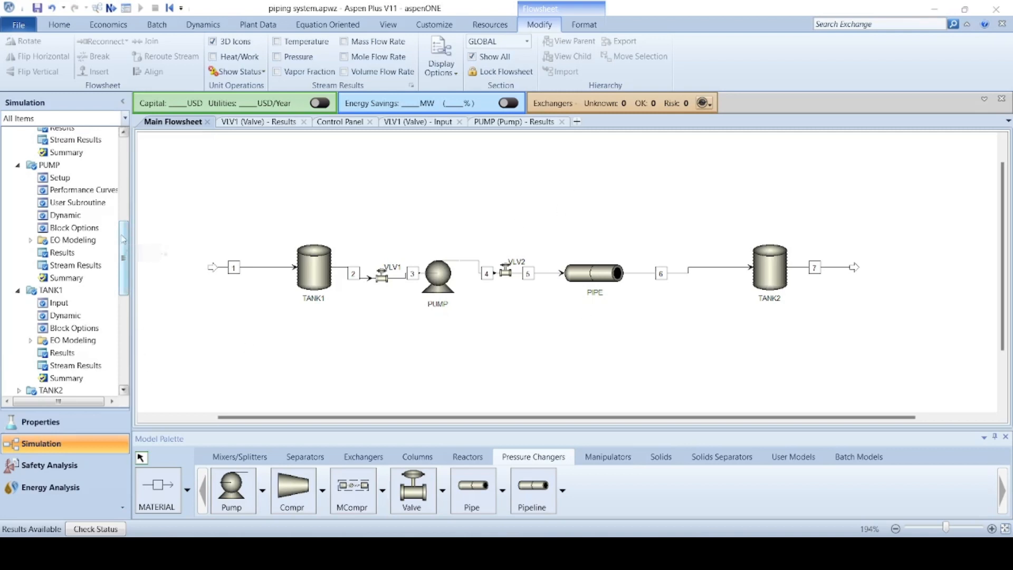
mouse_move(123, 239)
mouse_down()
mouse_move(127, 228)
mouse_move(131, 257)
mouse_up()
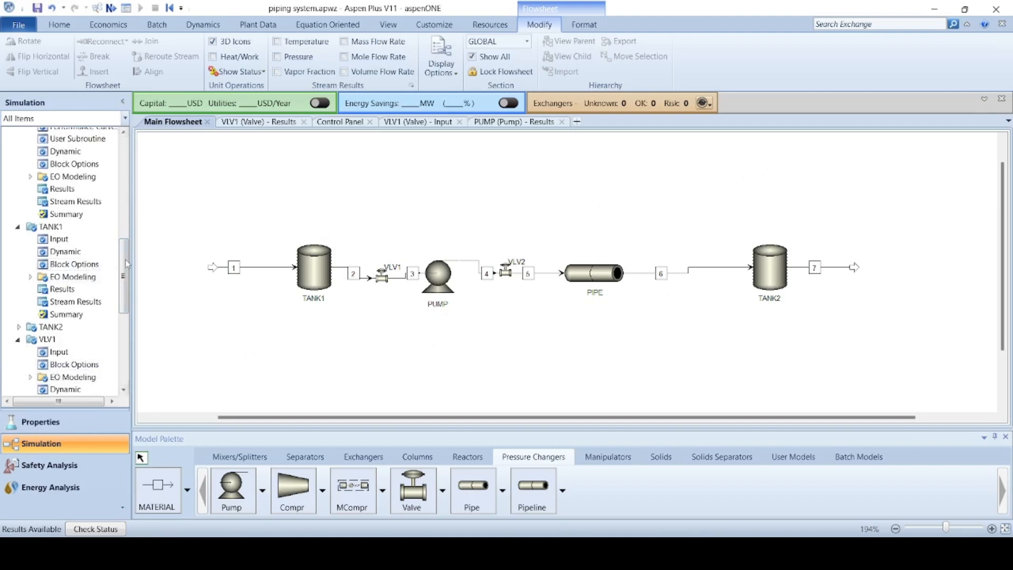
drag(127, 260, 127, 256)
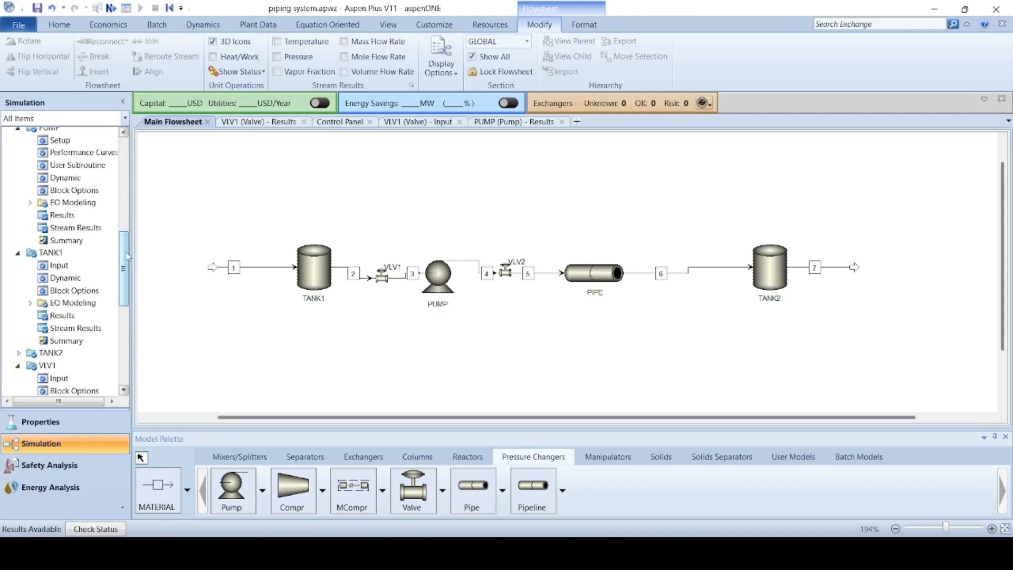
drag(127, 256, 121, 326)
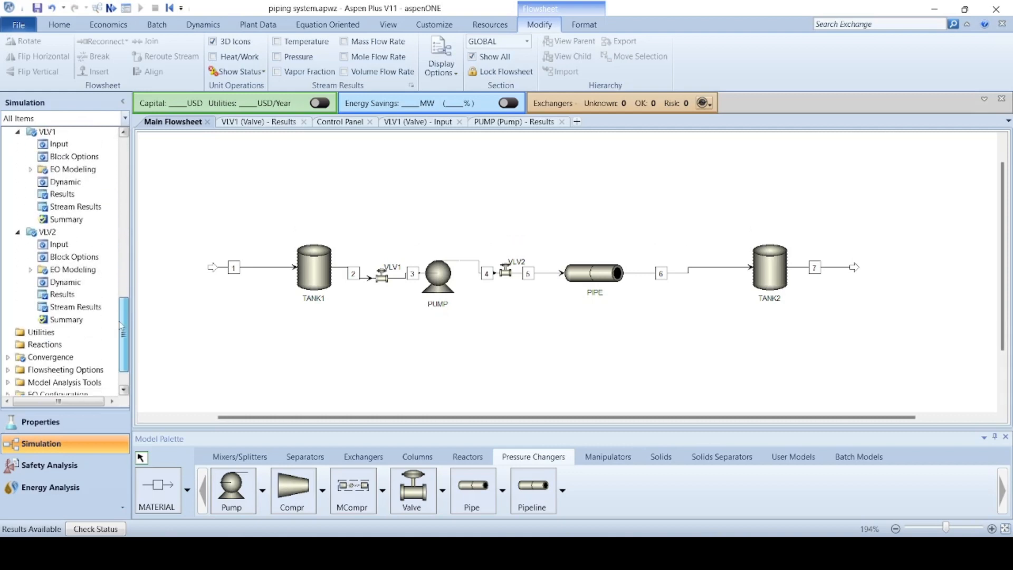
scroll(49, 301, down, 2)
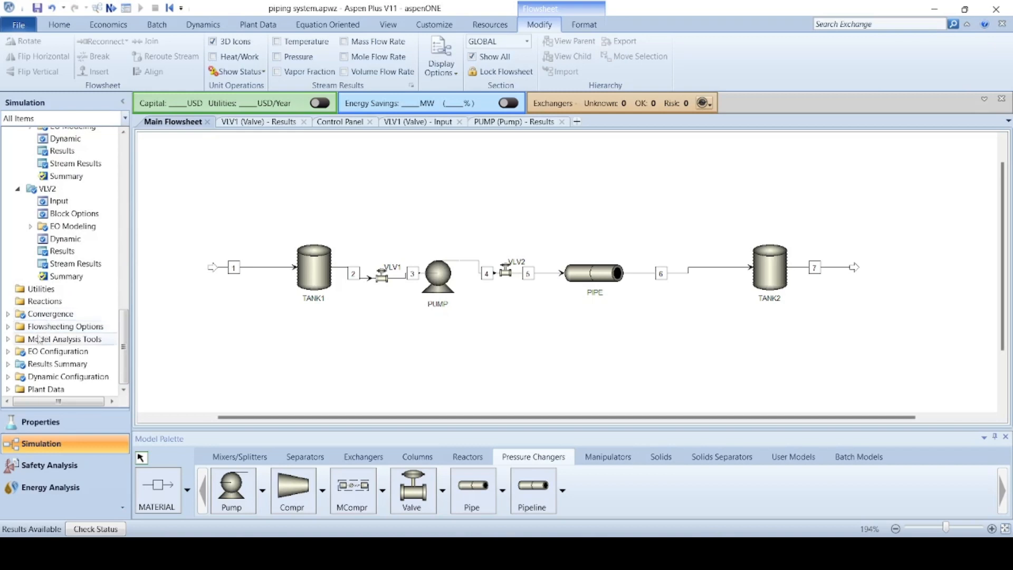
click(7, 339)
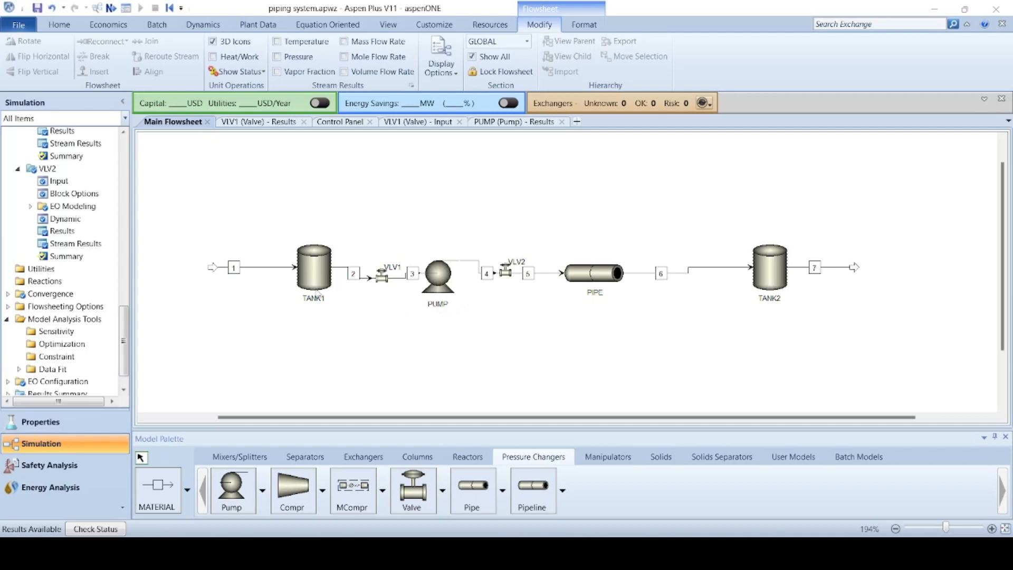
- Expand Property Sets in the simulation tree and open the list of existing property sets
scroll(83, 257, up, 8)
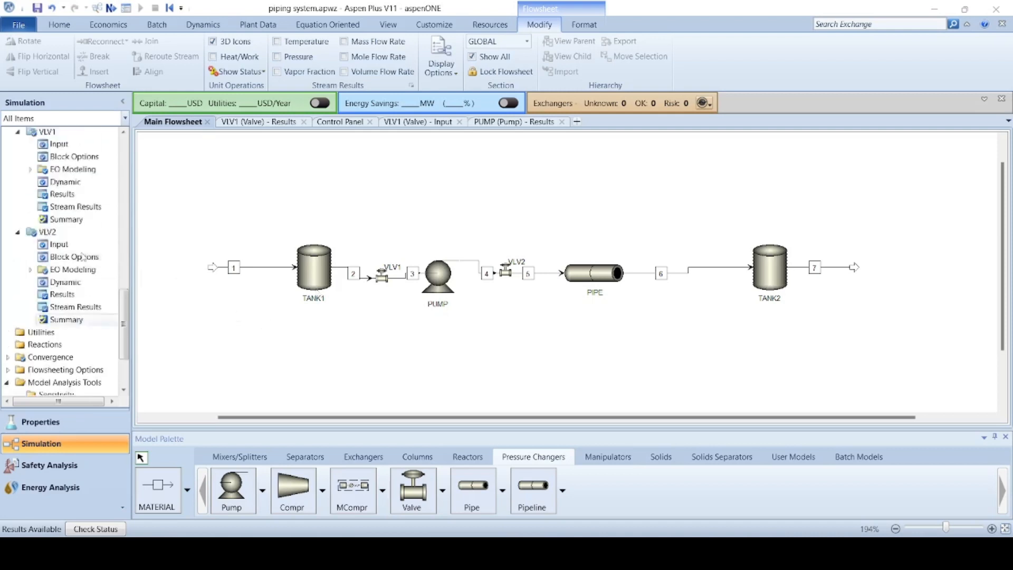
scroll(83, 257, up, 3)
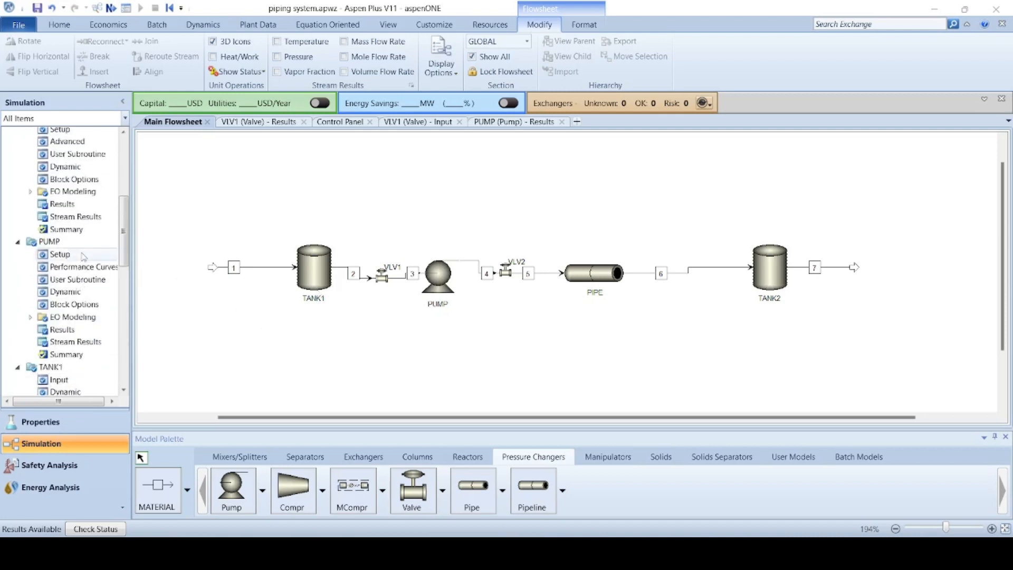
scroll(74, 256, up, 10)
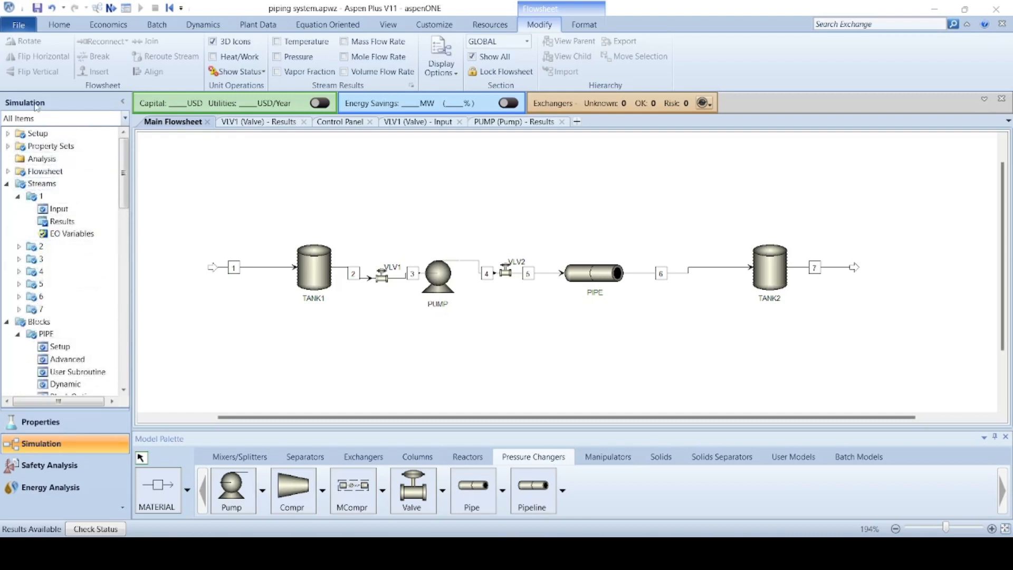
click(7, 146)
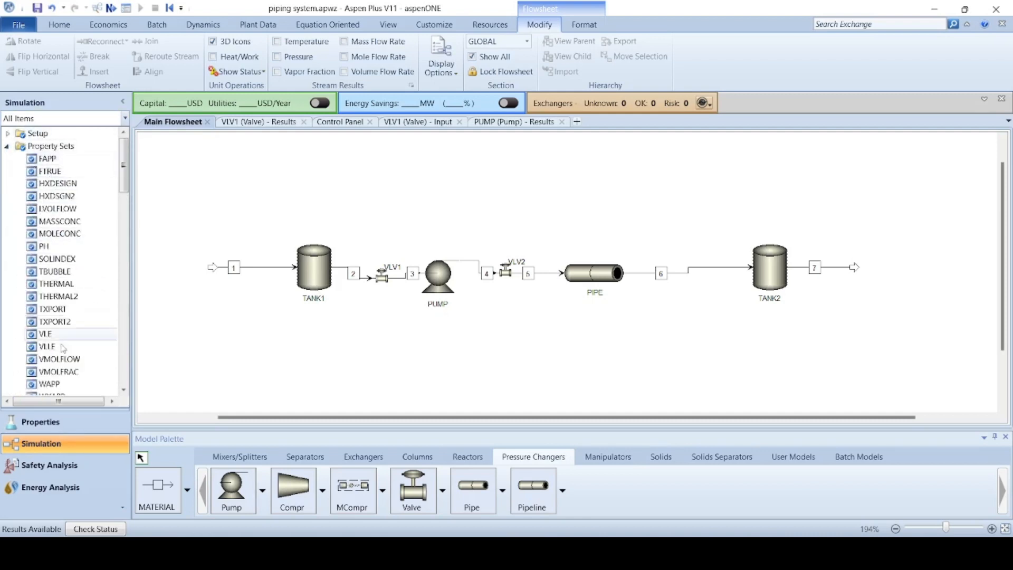
scroll(62, 328, down, 1)
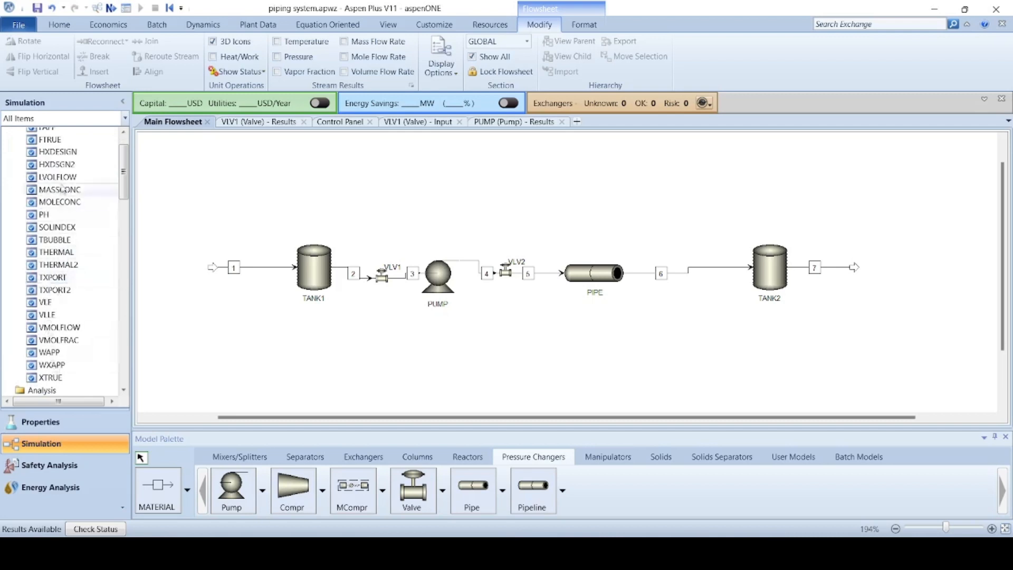
scroll(62, 190, up, 1)
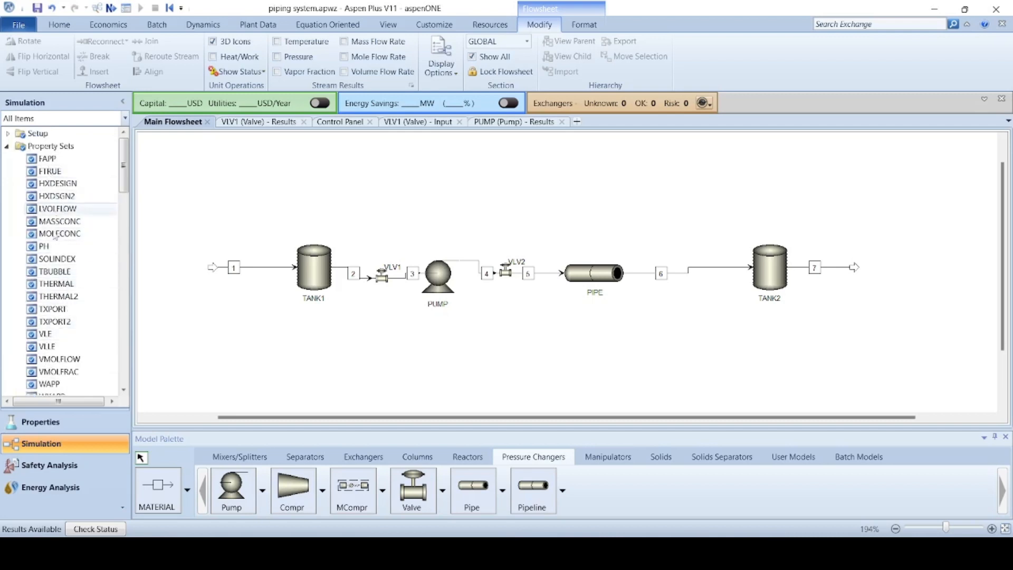
click(42, 145)
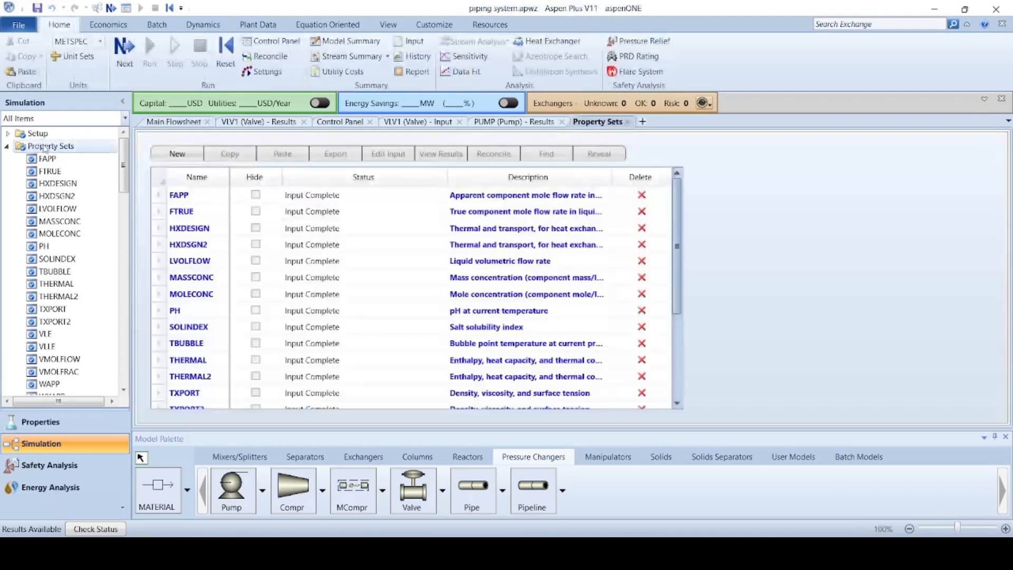
- Create a new property set with the ID DENSL
right_click(43, 146)
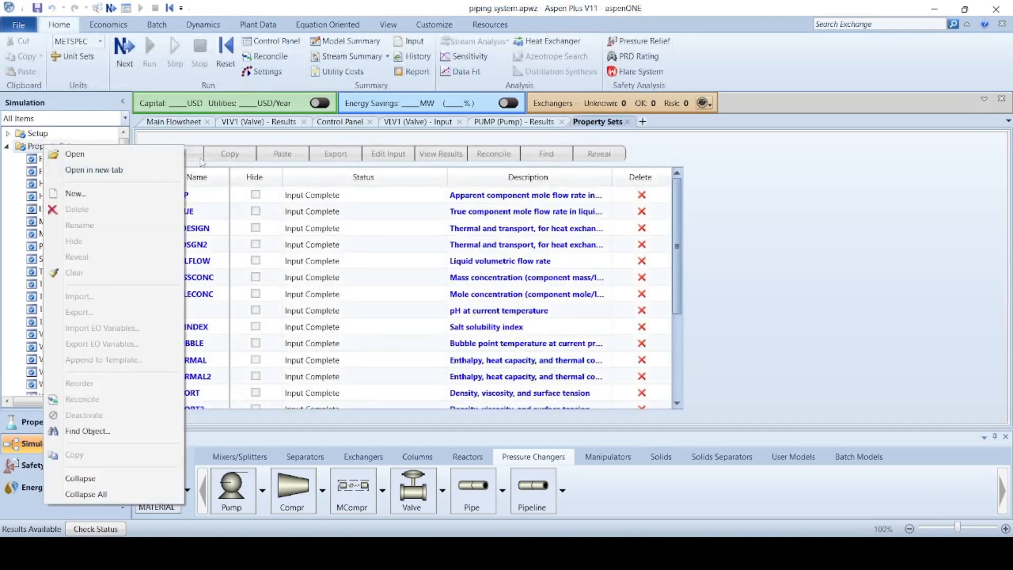
click(76, 194)
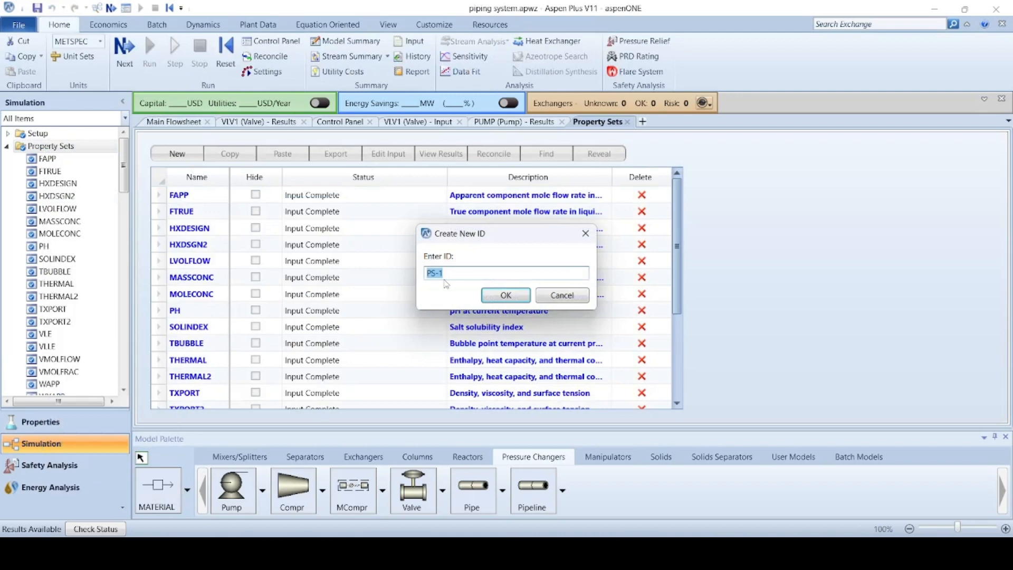
key(BackSpace)
text(DENSL)
click(505, 295)
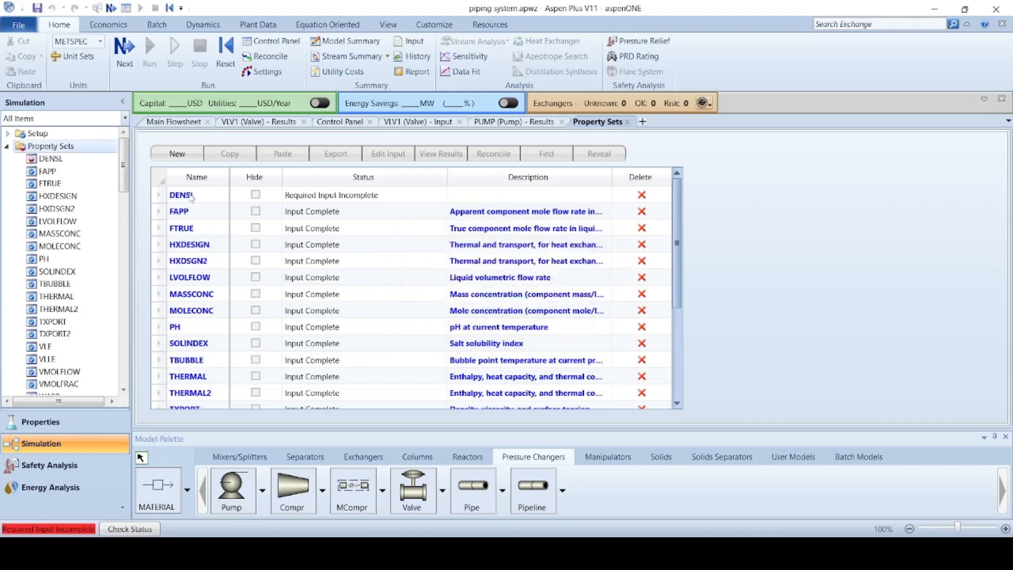
- Open the DENSL property set and choose RHO, the pure-component density, as its physical property
click(190, 196)
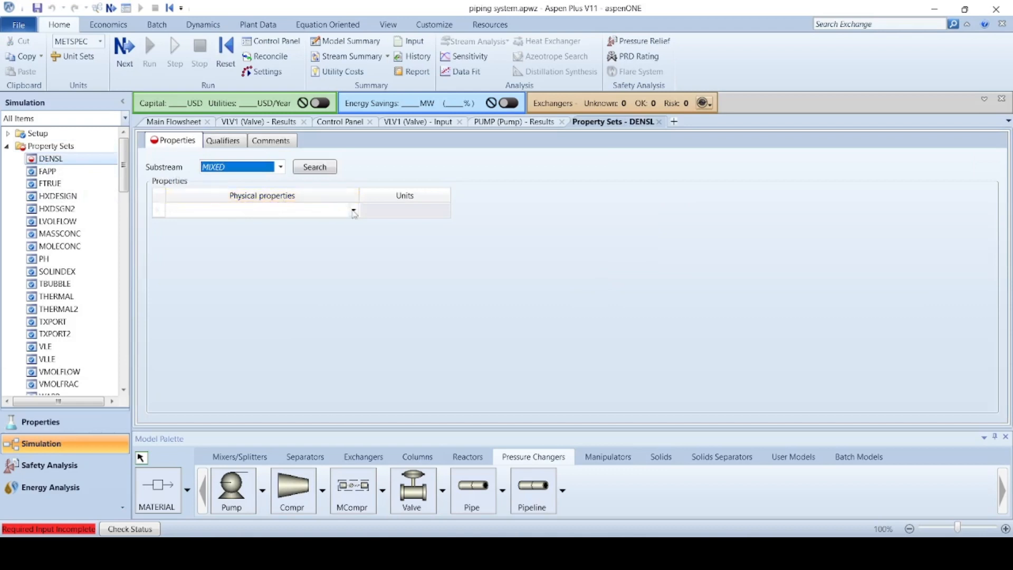
click(353, 211)
click(236, 211)
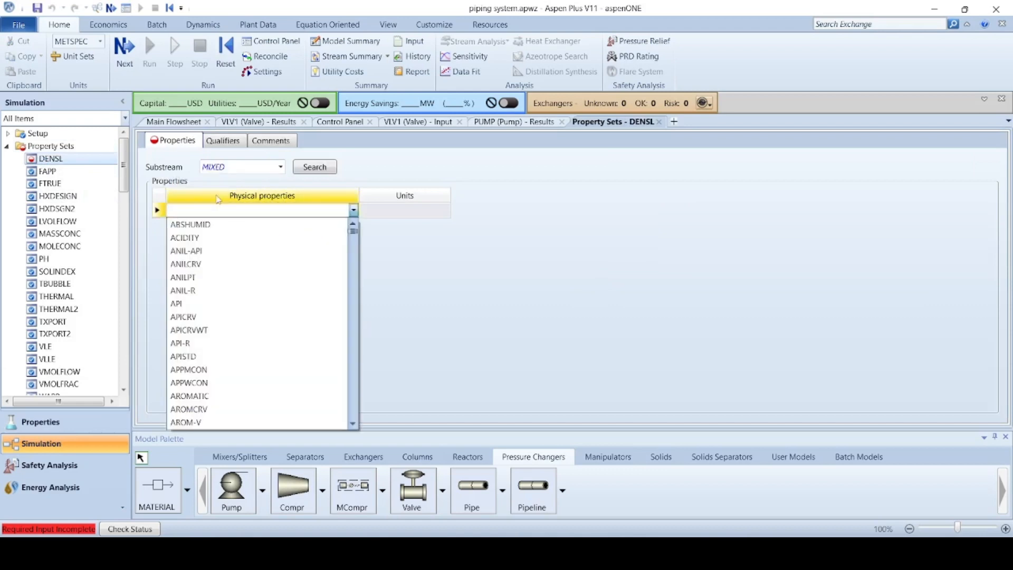
scroll(230, 381, down, 12)
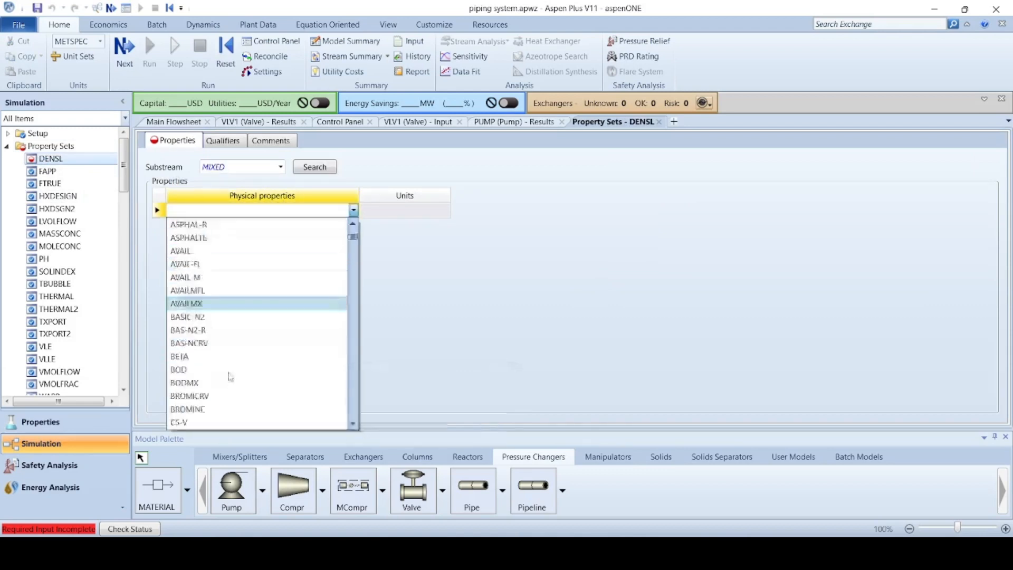
scroll(186, 274, down, 10)
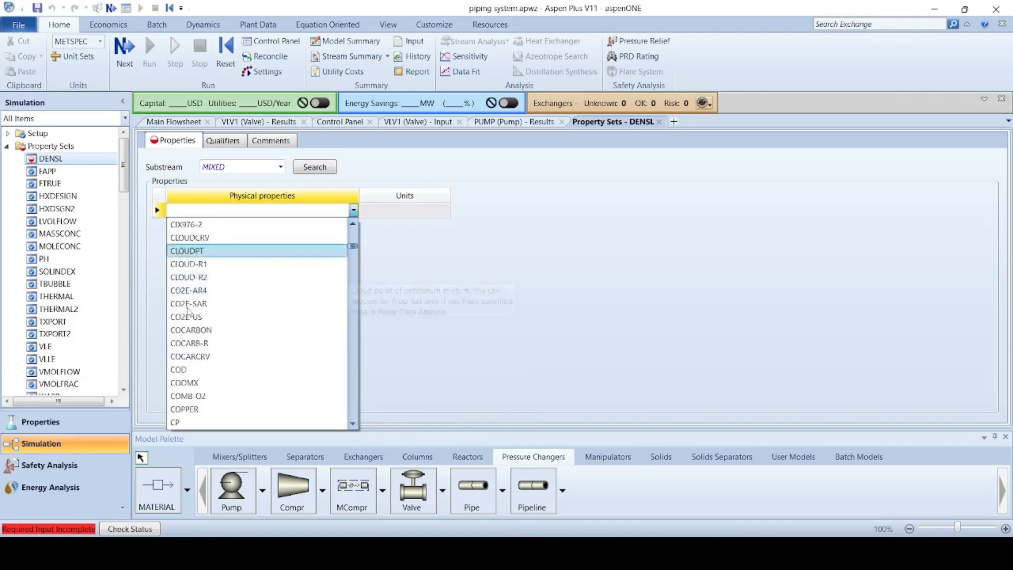
scroll(192, 356, down, 10)
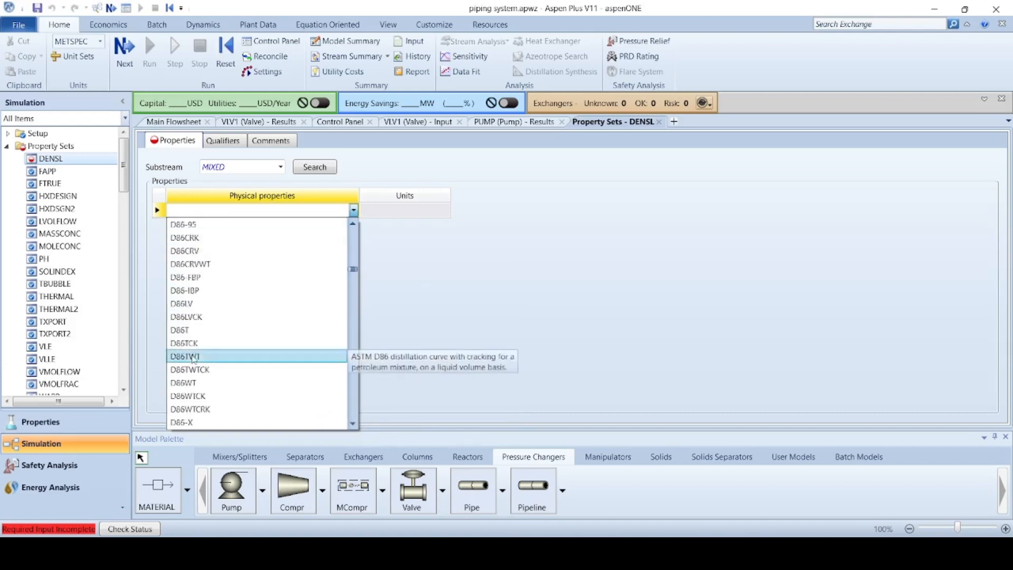
scroll(193, 359, down, 12)
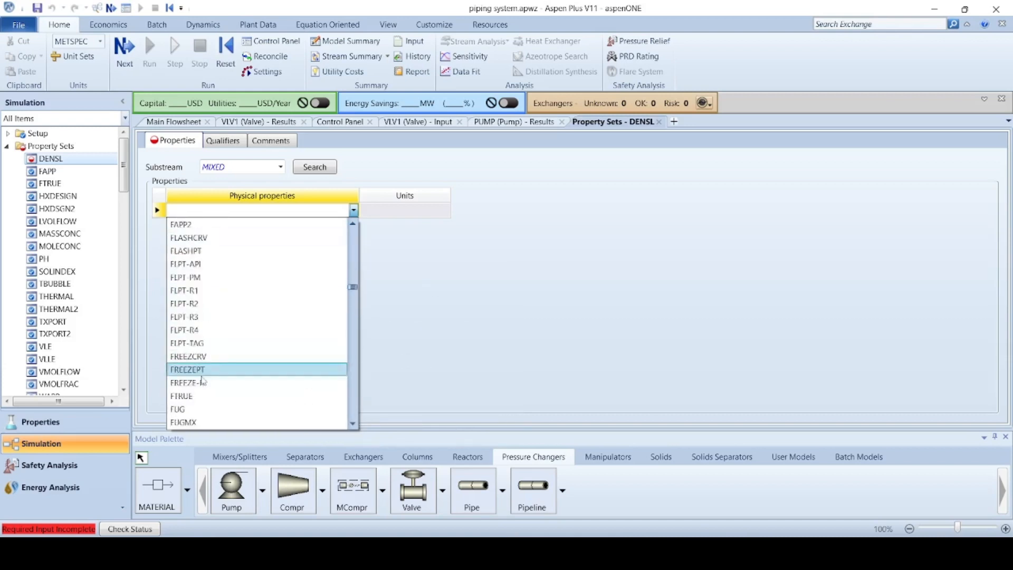
scroll(203, 381, down, 2)
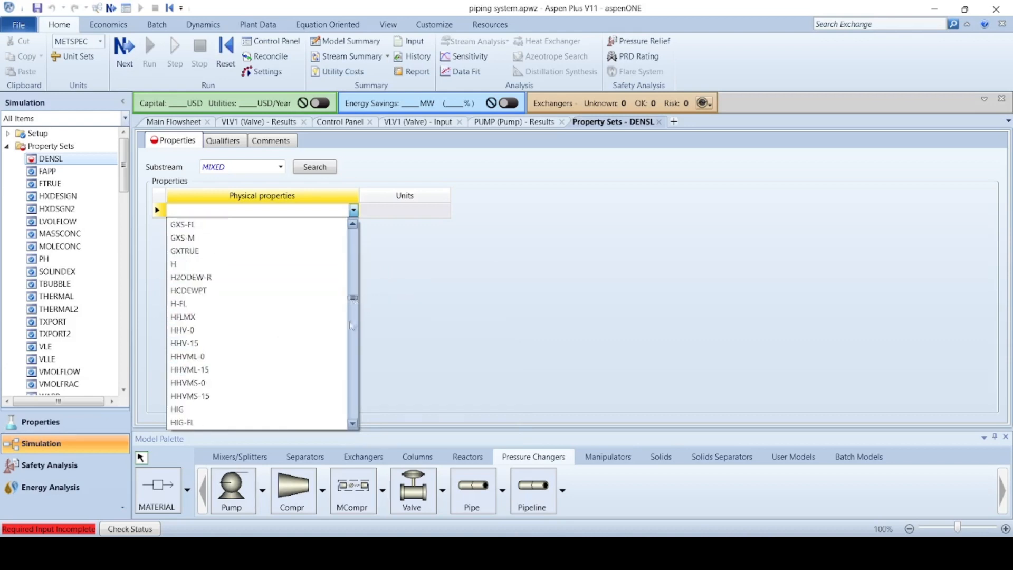
drag(353, 300, 352, 362)
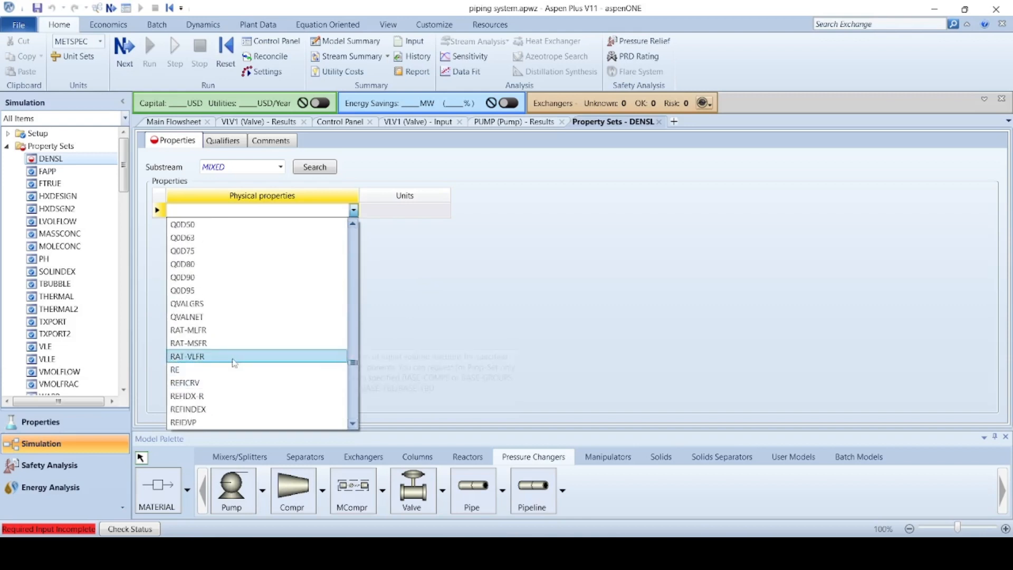
scroll(235, 363, down, 3)
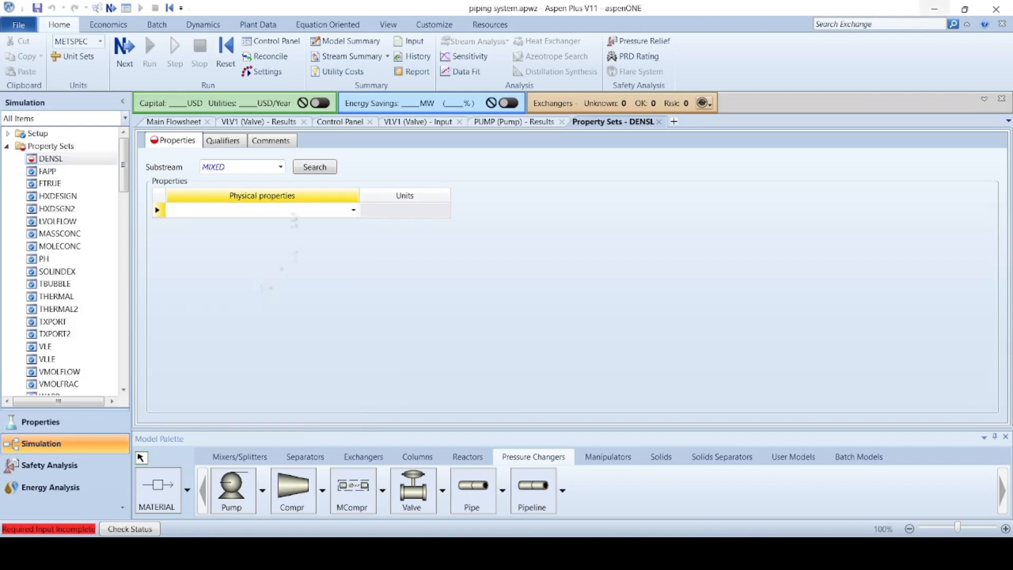
click(354, 211)
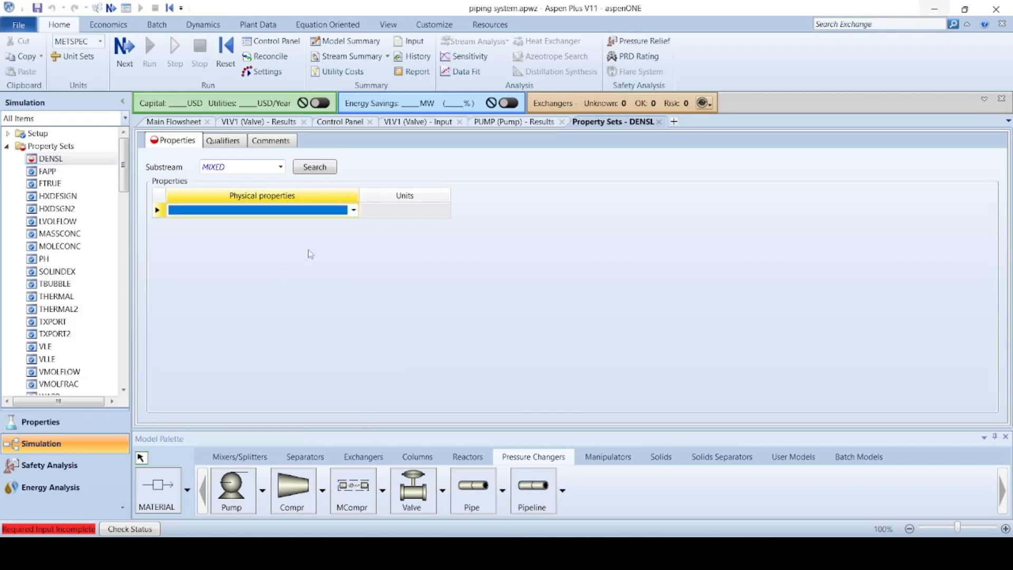
click(353, 210)
text(rh)
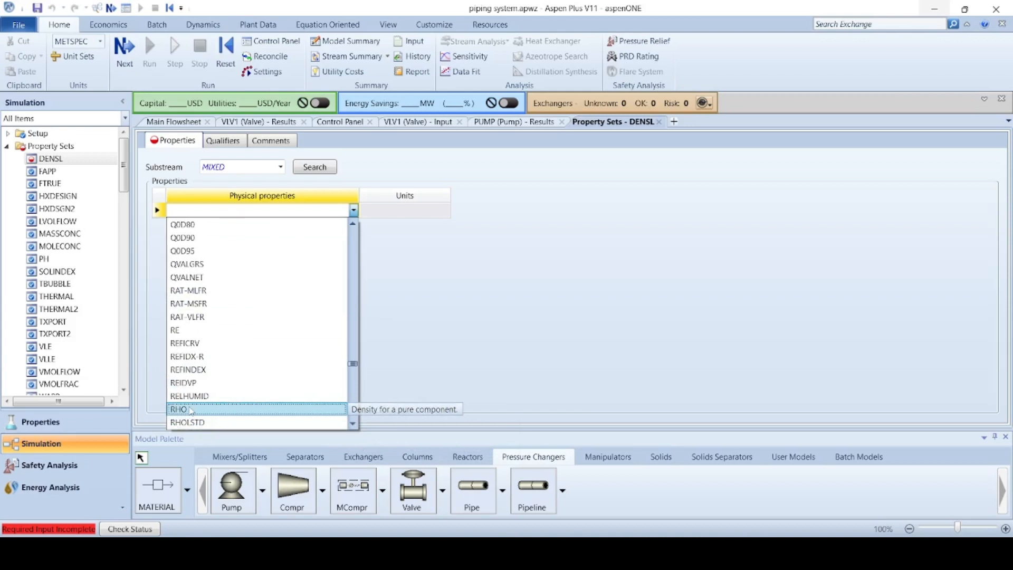
click(190, 409)
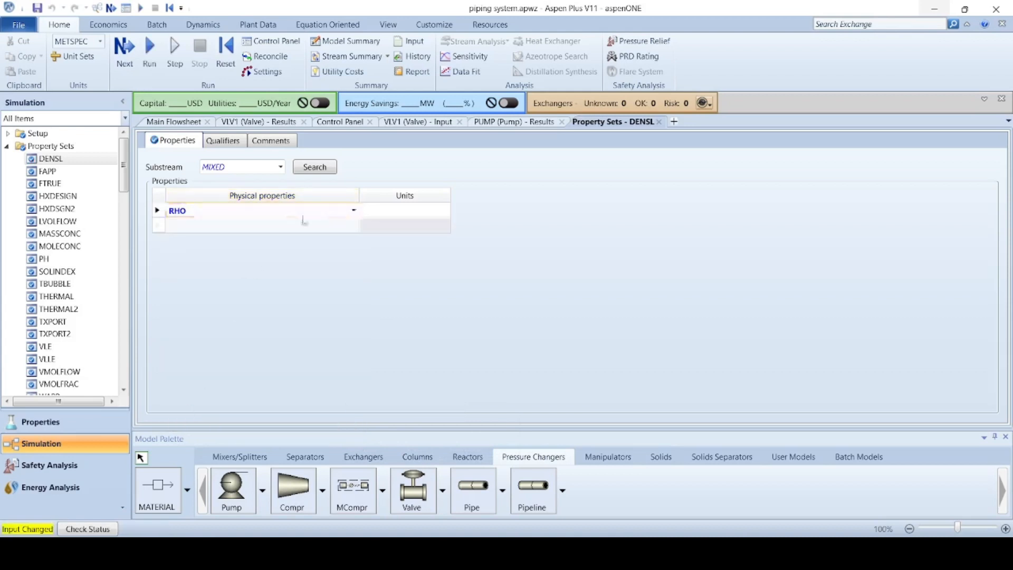
- Set the units of the RHO property to kg/cum
click(433, 214)
click(445, 211)
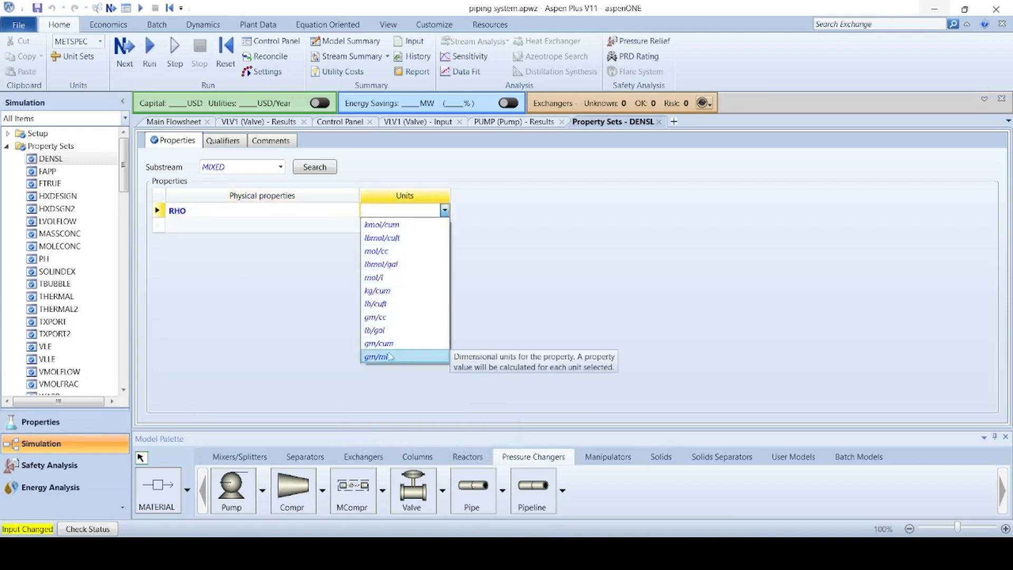
click(384, 291)
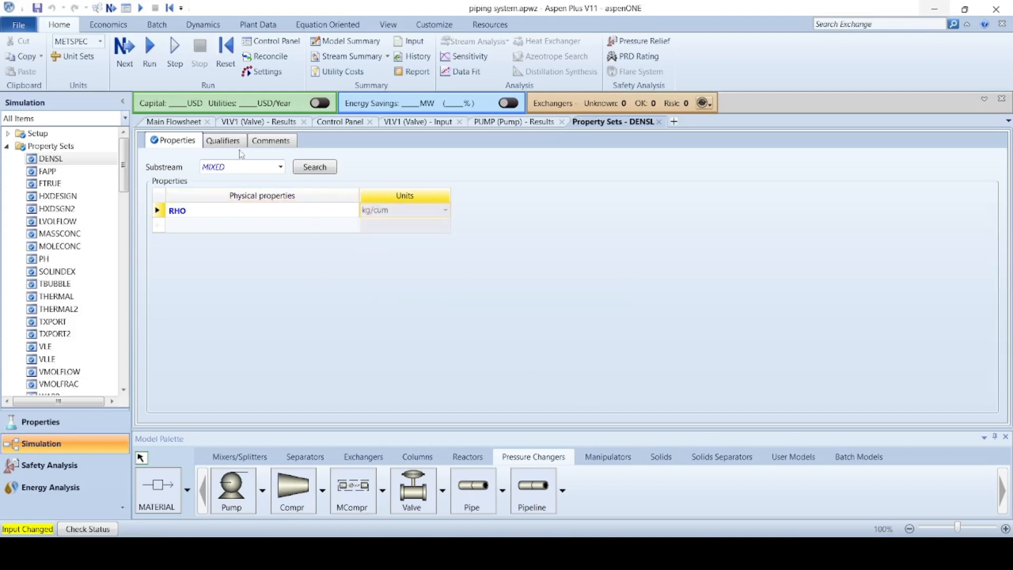
- Set the Phase qualifier of the DENSL property set to Liquid
click(223, 145)
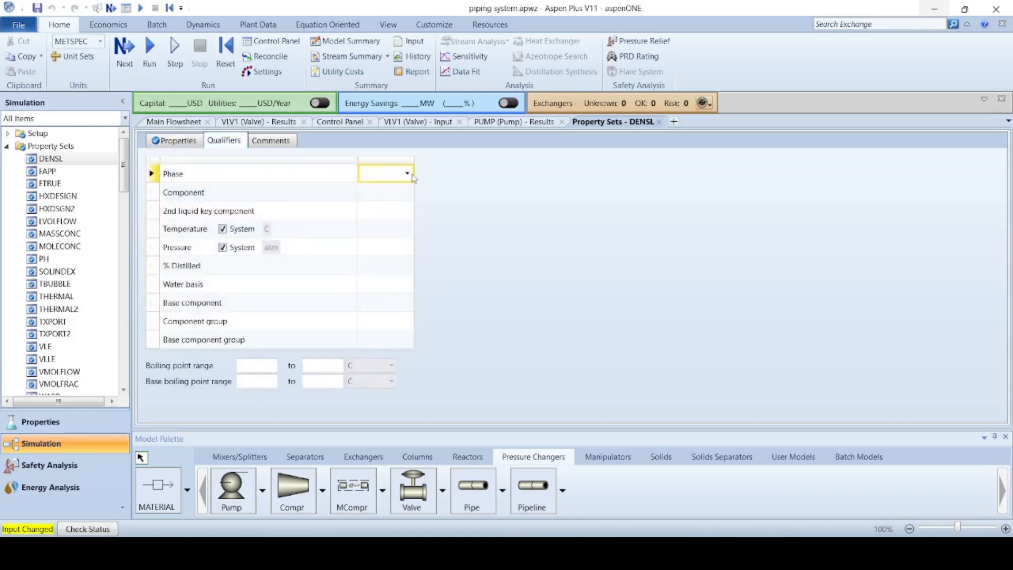
click(410, 176)
click(386, 200)
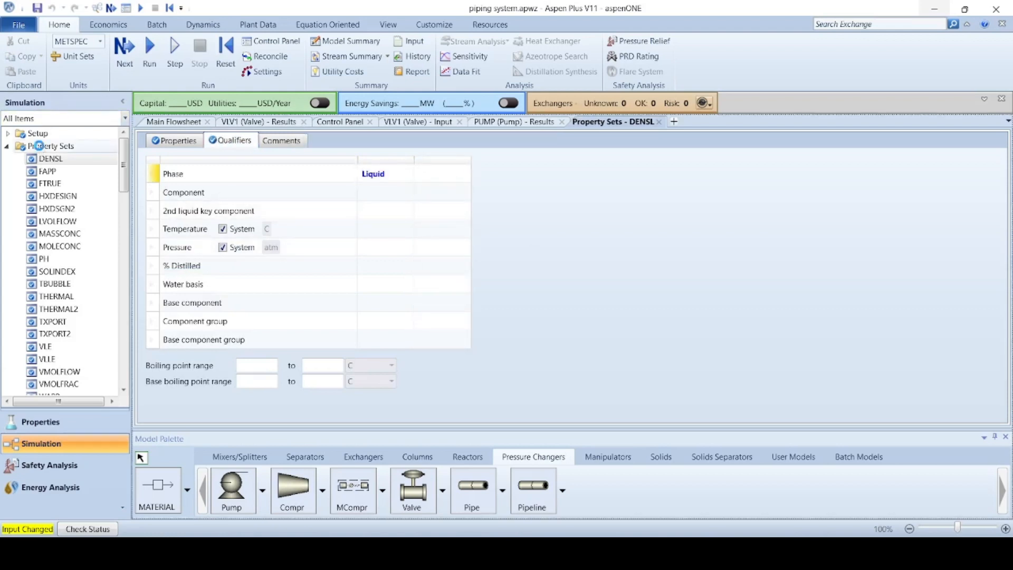
- Return to the property sets list and create another property set with the ID PH20
click(46, 147)
right_click(48, 147)
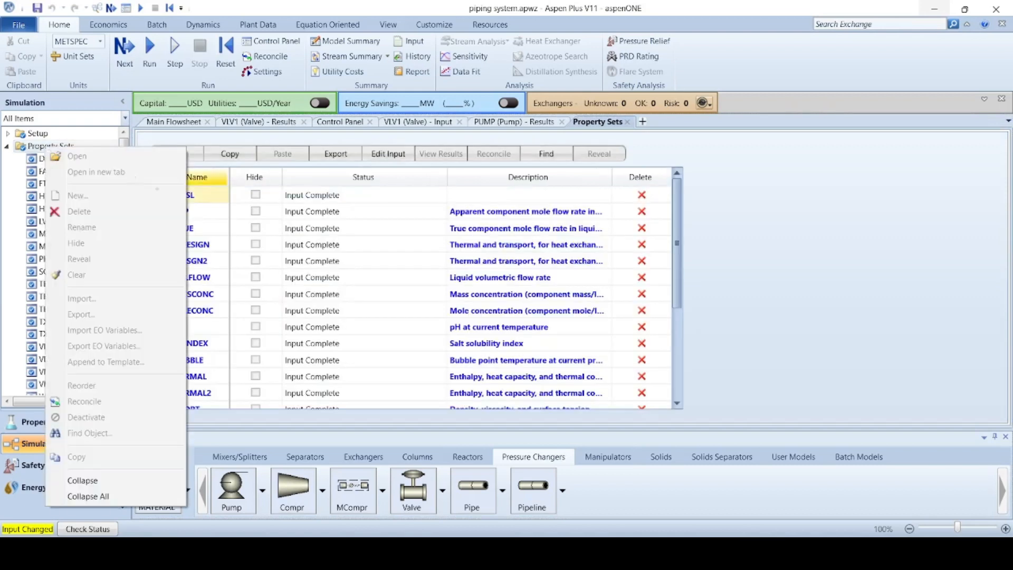
click(78, 195)
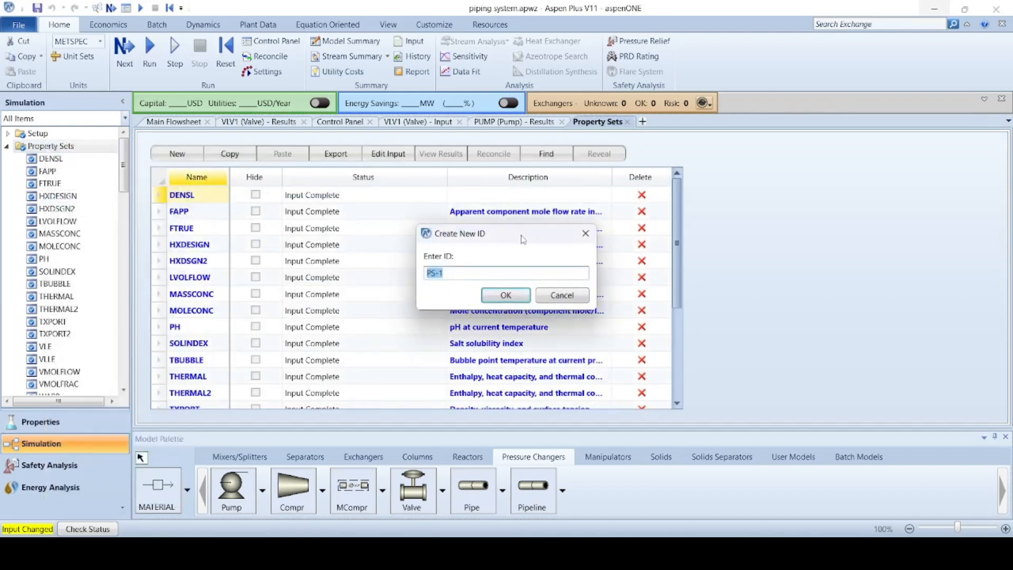
text(PH20)
click(493, 298)
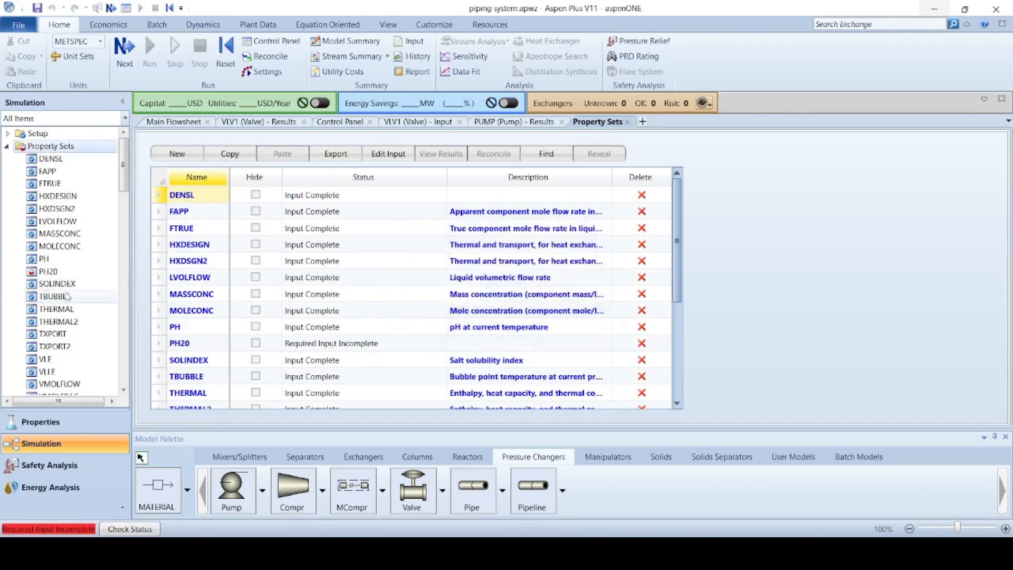
- Open the PH20 property set and choose PL, the pure-component liquid vapor pressure, as its physical property
double_click(48, 271)
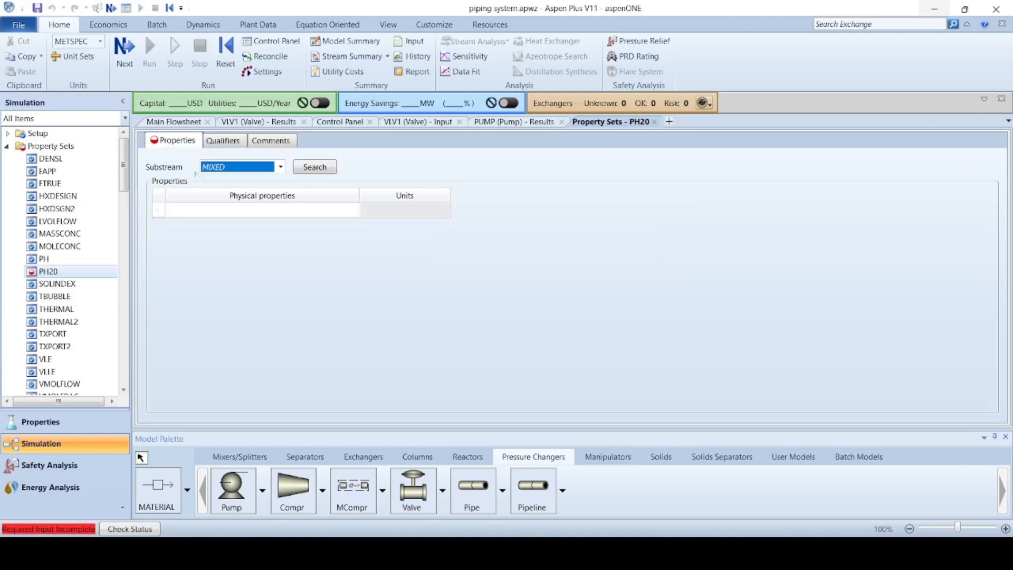
click(267, 211)
click(352, 211)
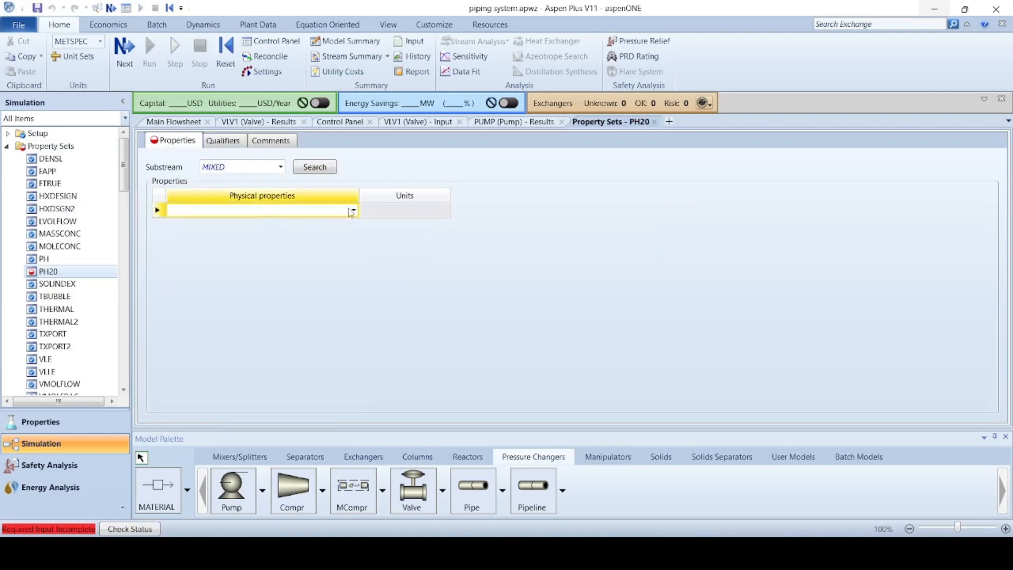
double_click(335, 212)
text(PL)
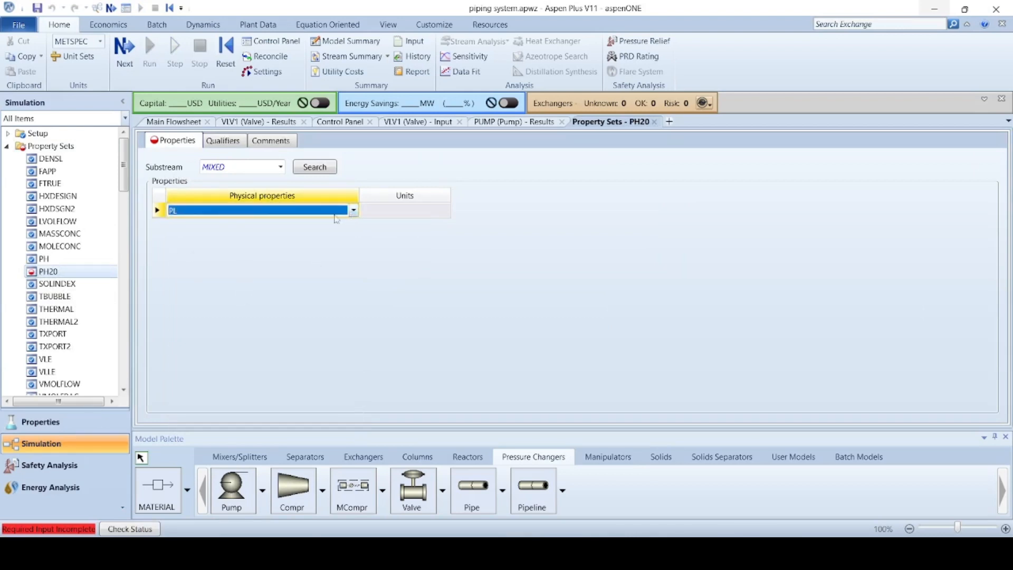
click(192, 211)
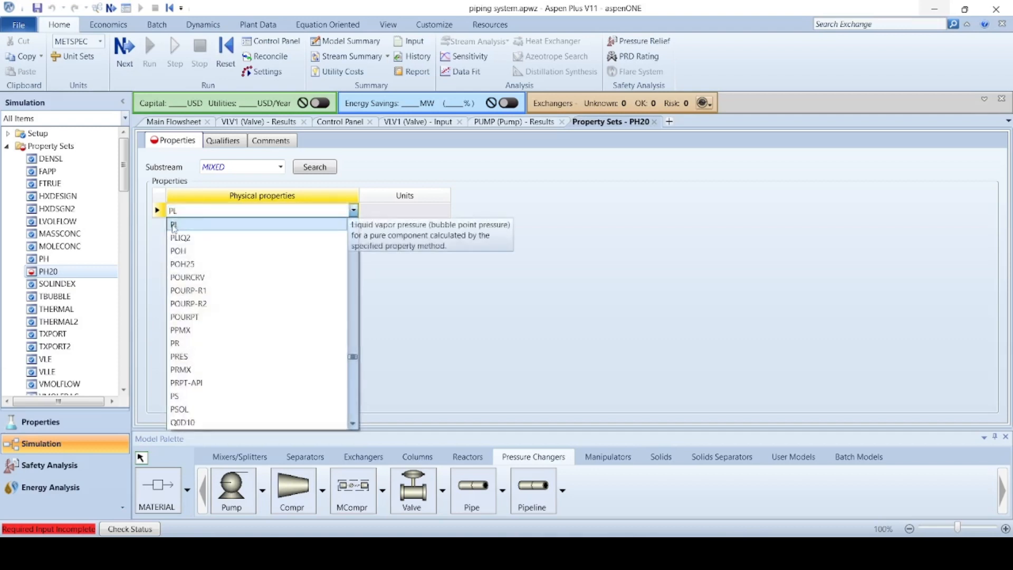
click(212, 230)
- Set the units of the PL property to N/sqm
click(447, 213)
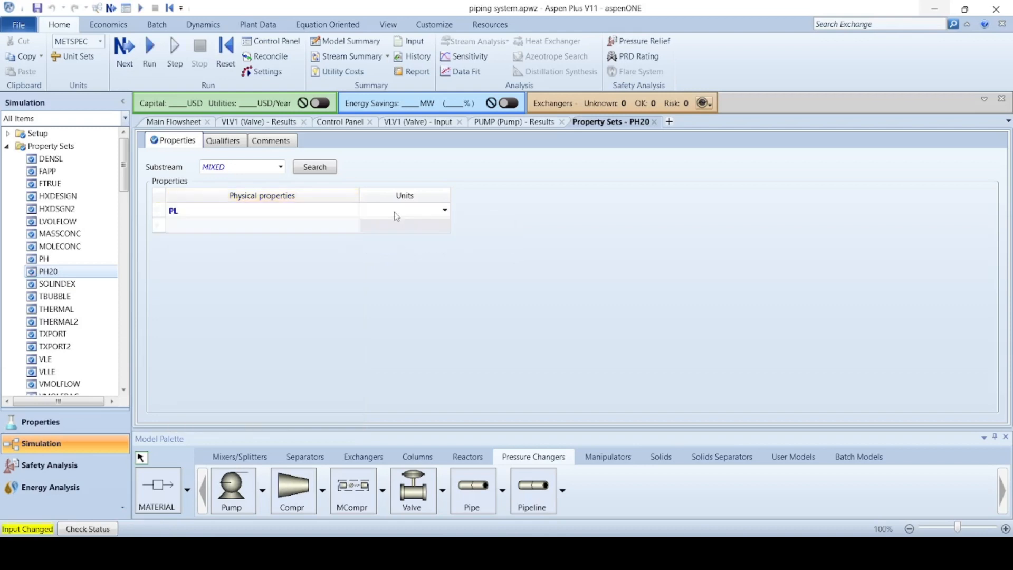
click(444, 211)
click(444, 212)
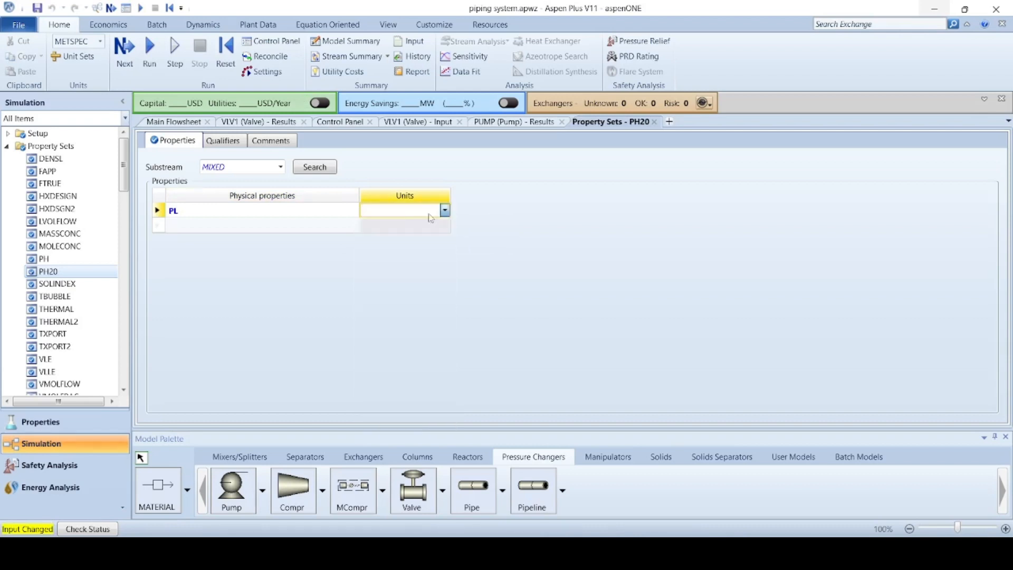
click(445, 212)
click(433, 229)
click(445, 211)
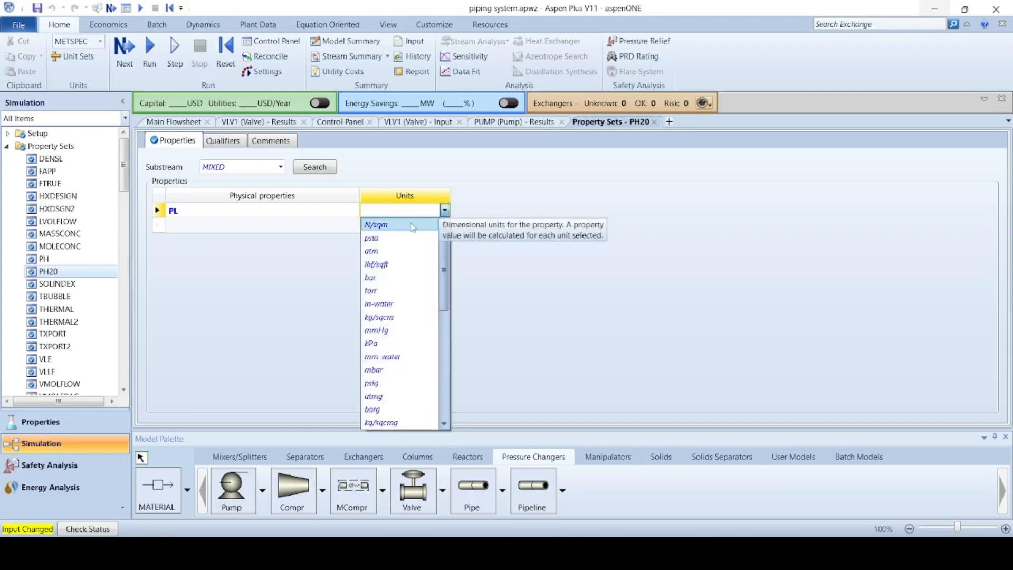
click(413, 225)
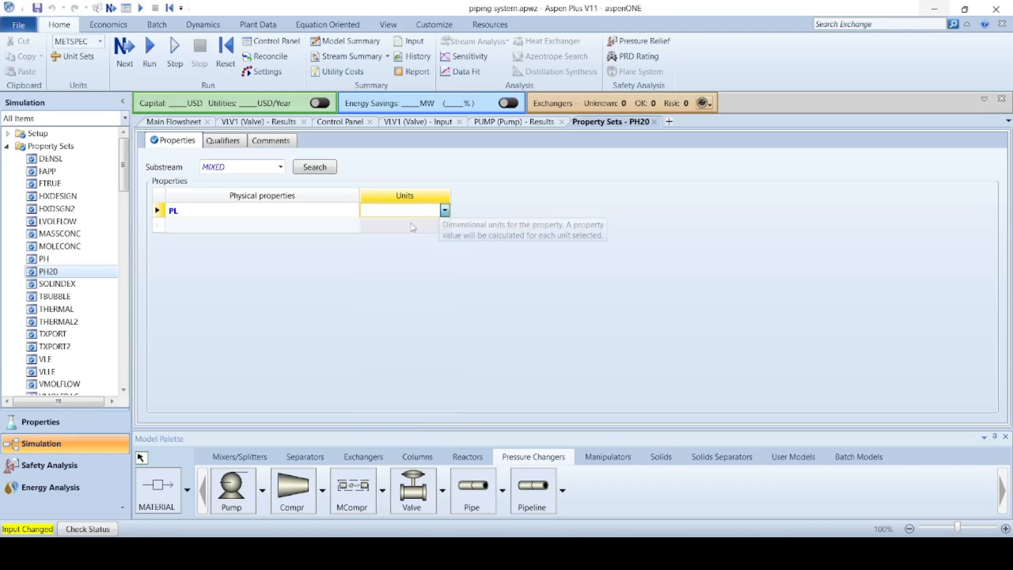
- Set the Phase qualifier of the PH20 property set to Liquid
click(221, 142)
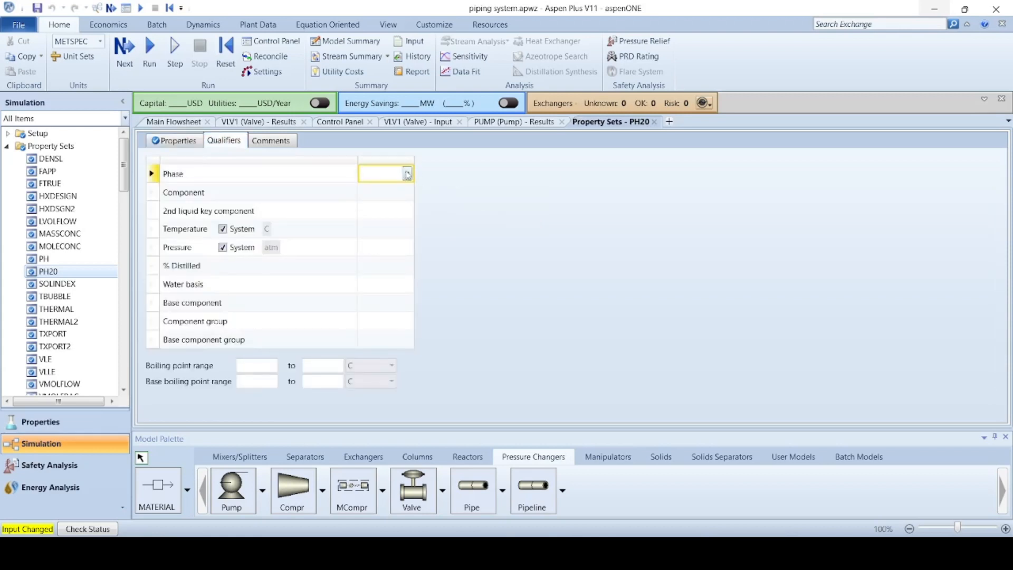
click(407, 174)
click(376, 214)
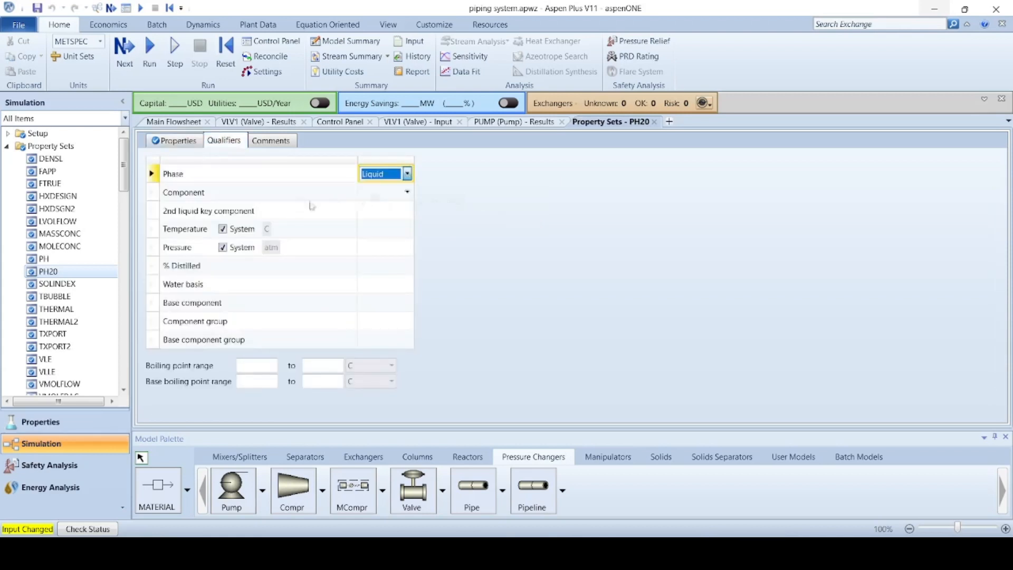
click(264, 211)
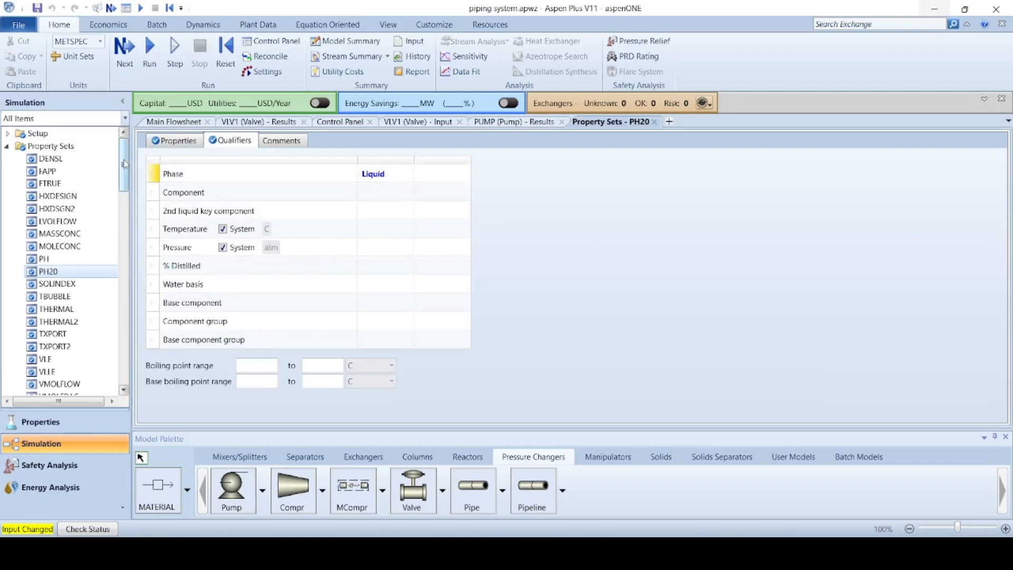
click(245, 274)
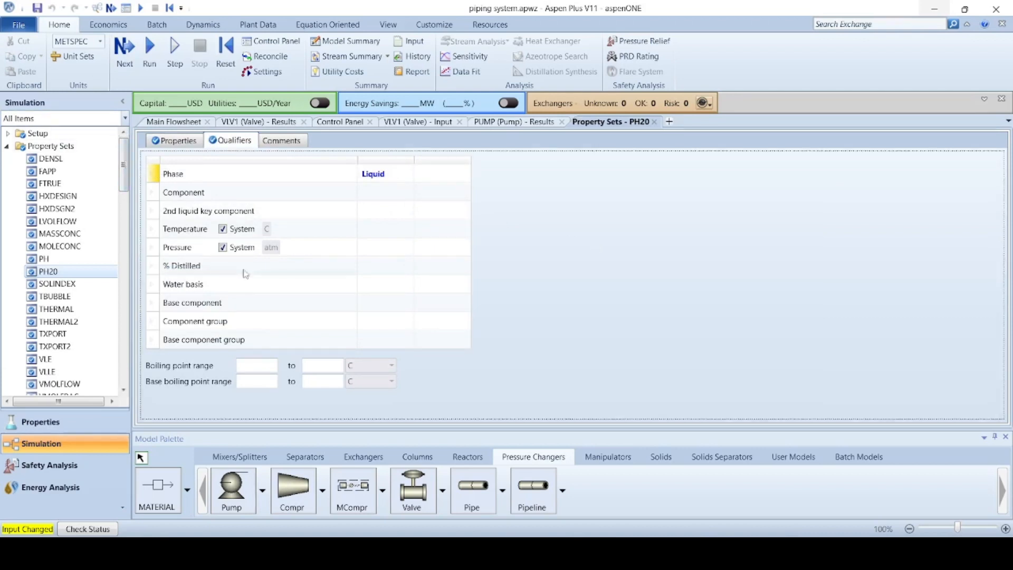
- Create a sensitivity analysis with the default ID S-1 in the model analysis tools and open it
scroll(67, 359, down, 8)
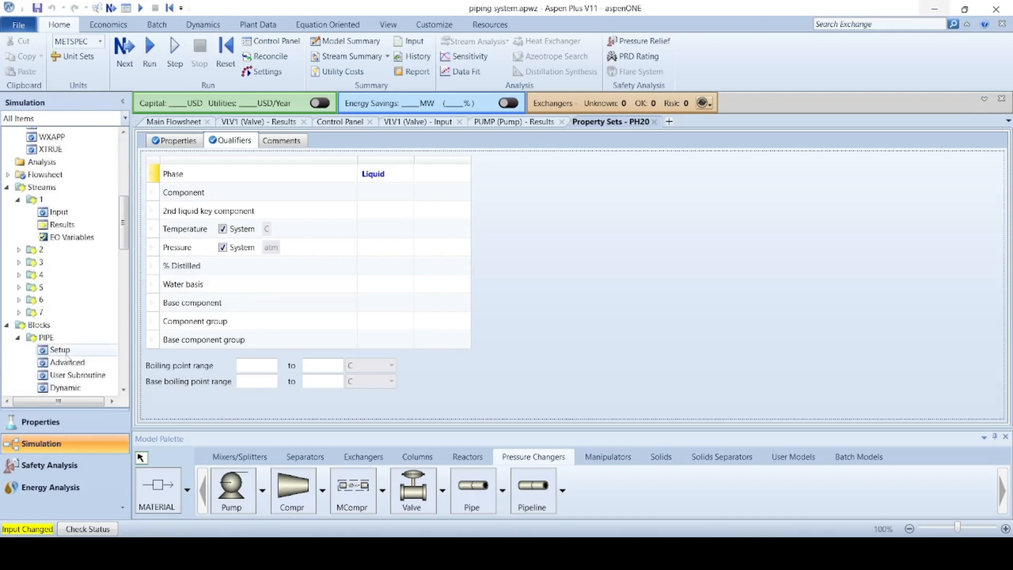
scroll(67, 359, down, 12)
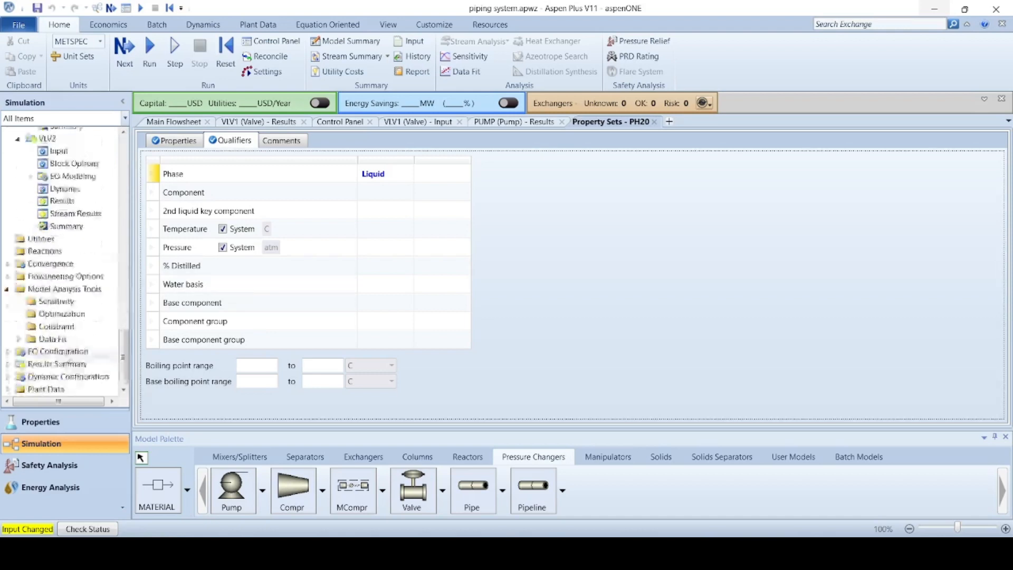
double_click(57, 302)
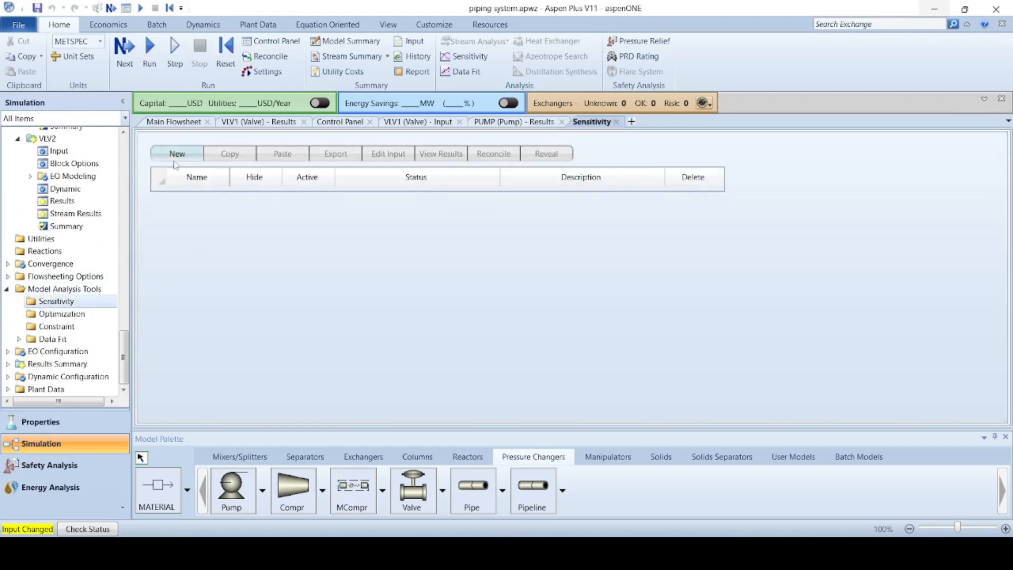
click(177, 154)
click(498, 295)
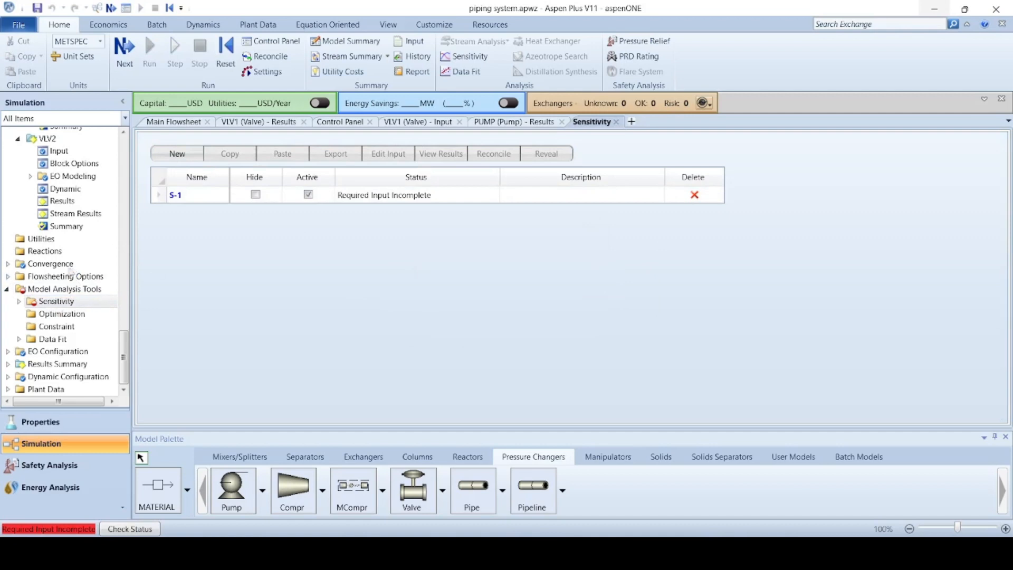
click(19, 301)
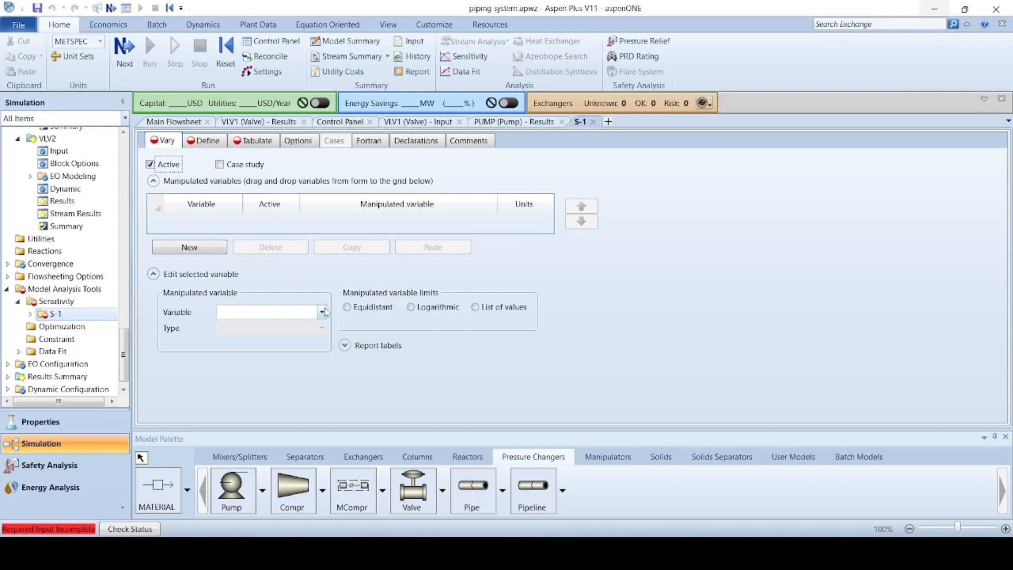
- Add a manipulated variable to sensitivity S-1 and set its type to Mass-Flow
click(190, 248)
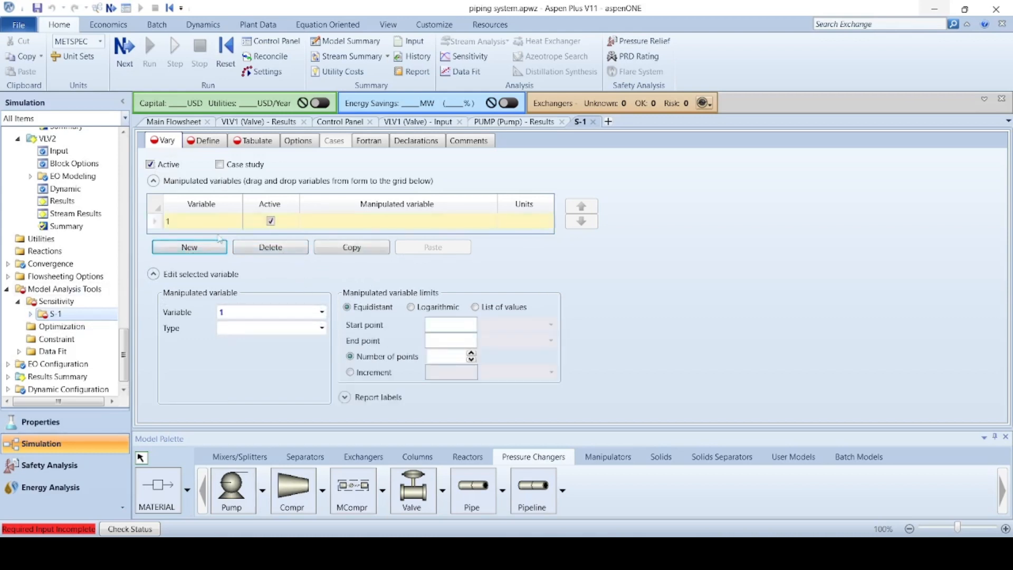
click(321, 329)
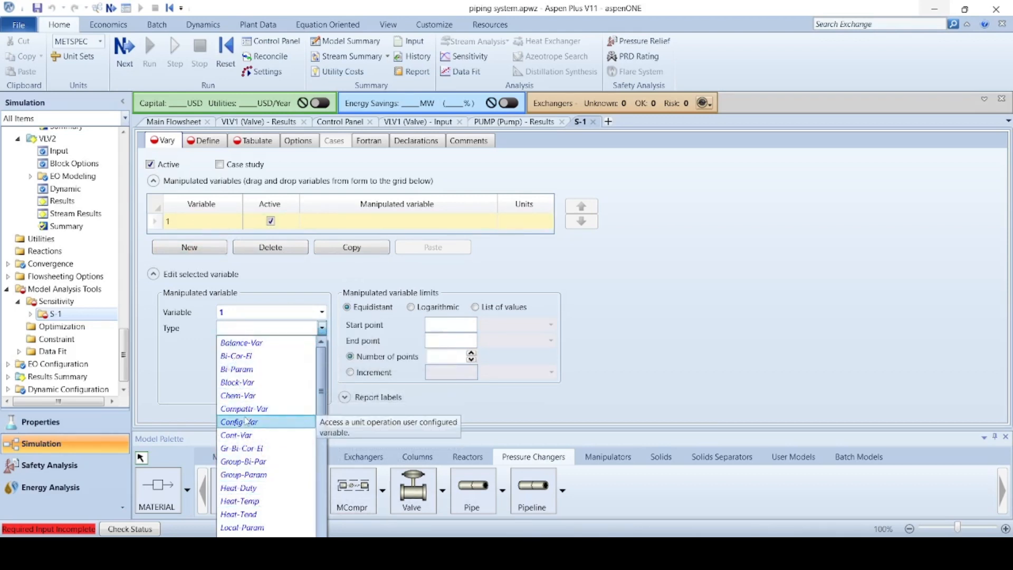
click(228, 290)
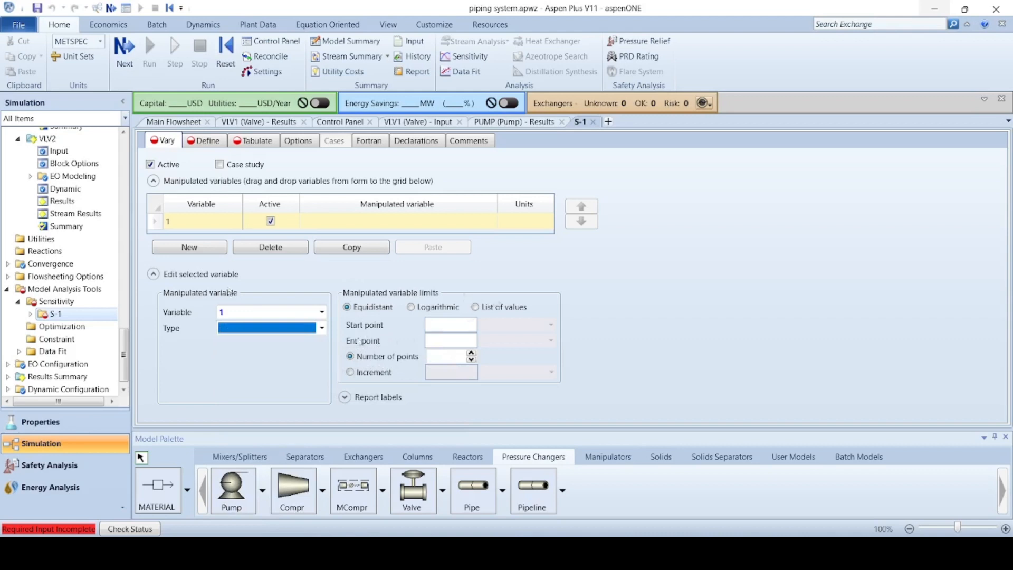
click(320, 329)
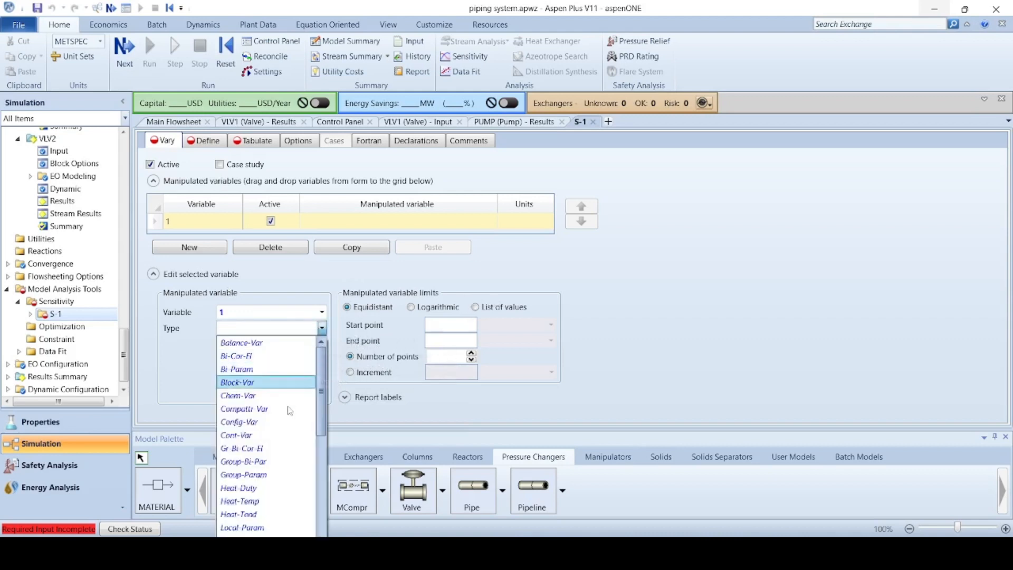
scroll(271, 534, down, 2)
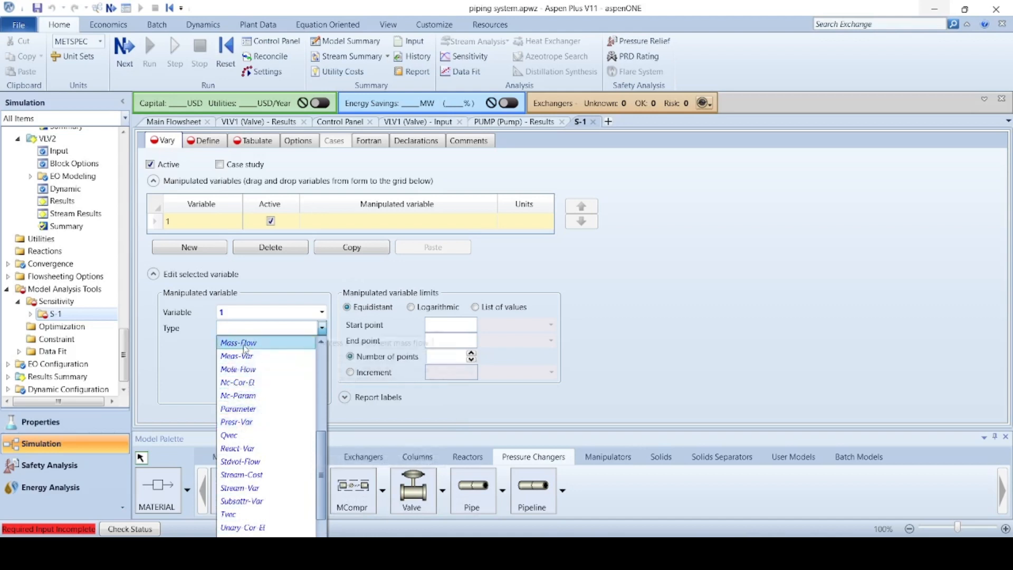
click(237, 342)
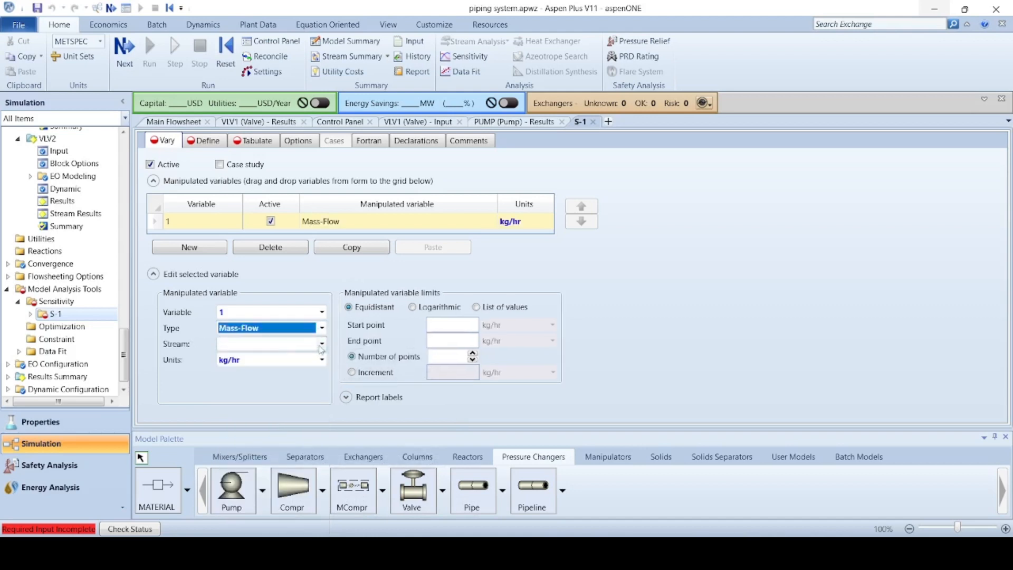
- Assign the manipulated mass flow to stream 1, substream MIXED, with WATER as the component
click(321, 343)
click(251, 361)
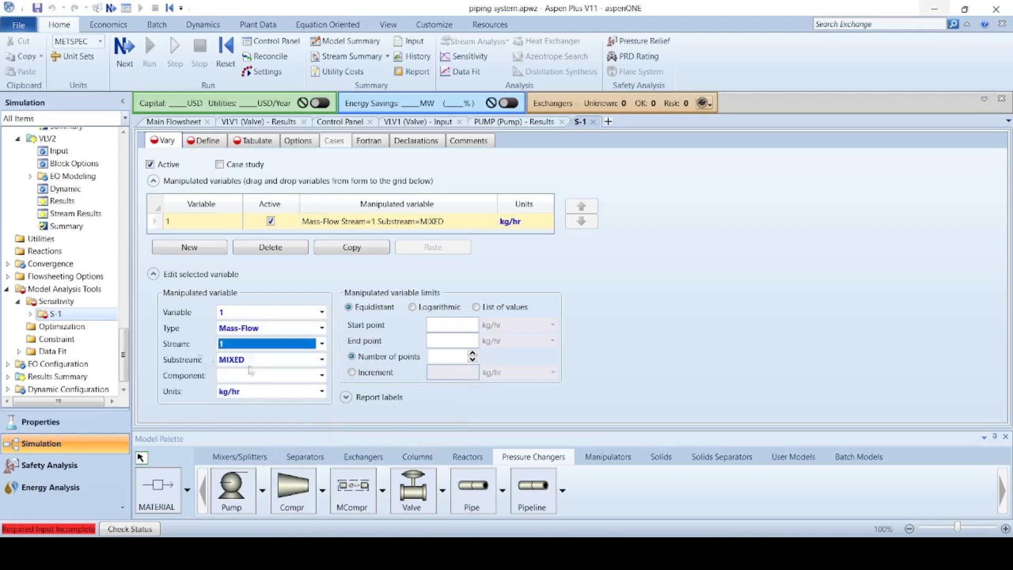
click(321, 375)
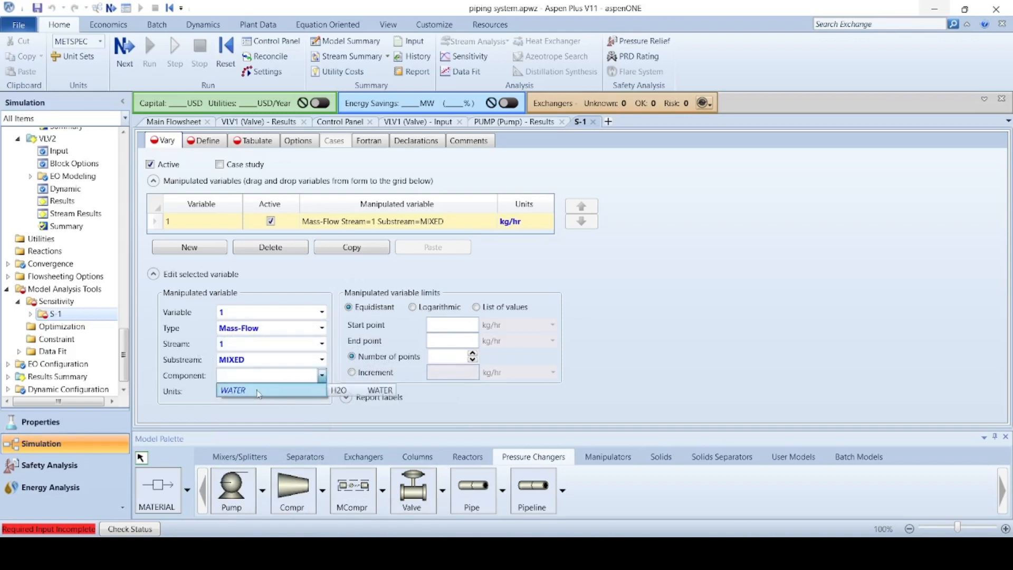
click(242, 388)
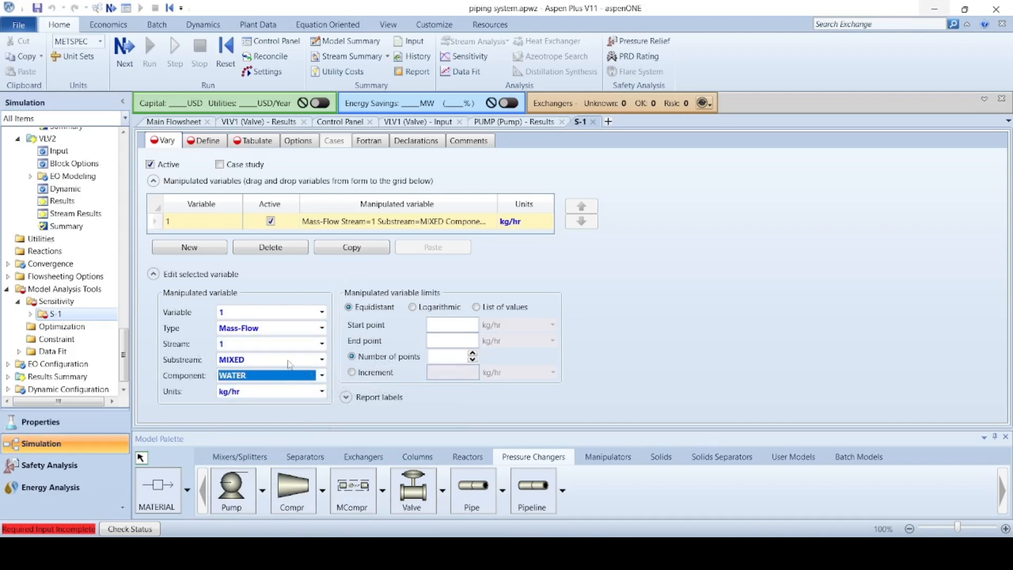
click(318, 360)
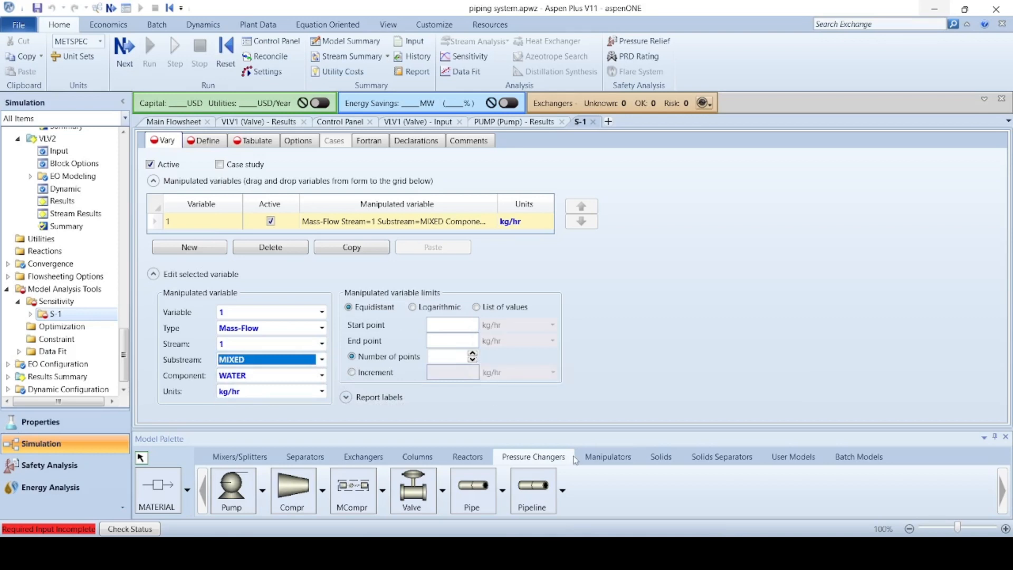
- Set equidistant limits for the manipulated mass flow from 8000 to 16000 kg/hr with an increment of 250 kg/hr
click(465, 322)
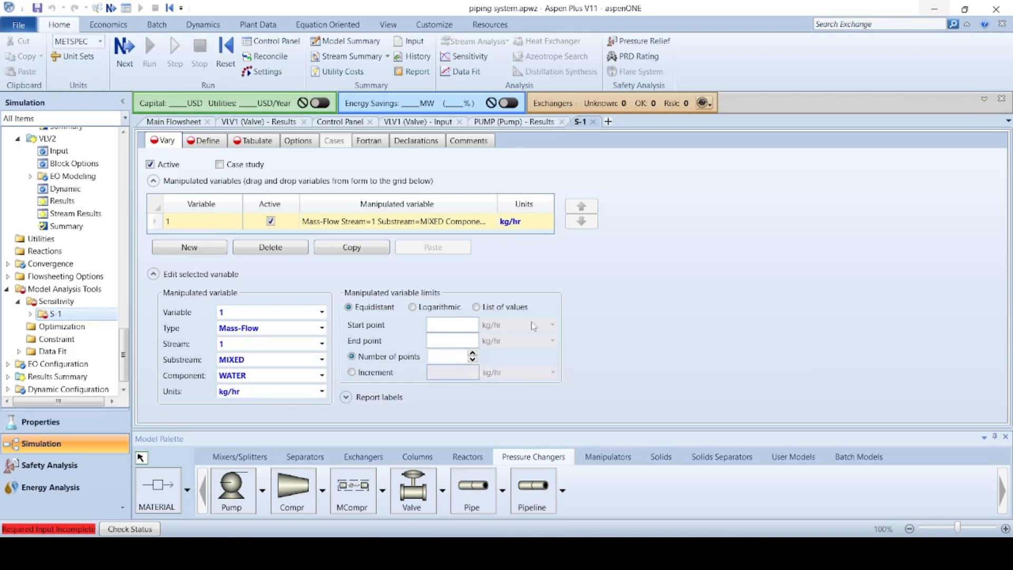
text(8000)
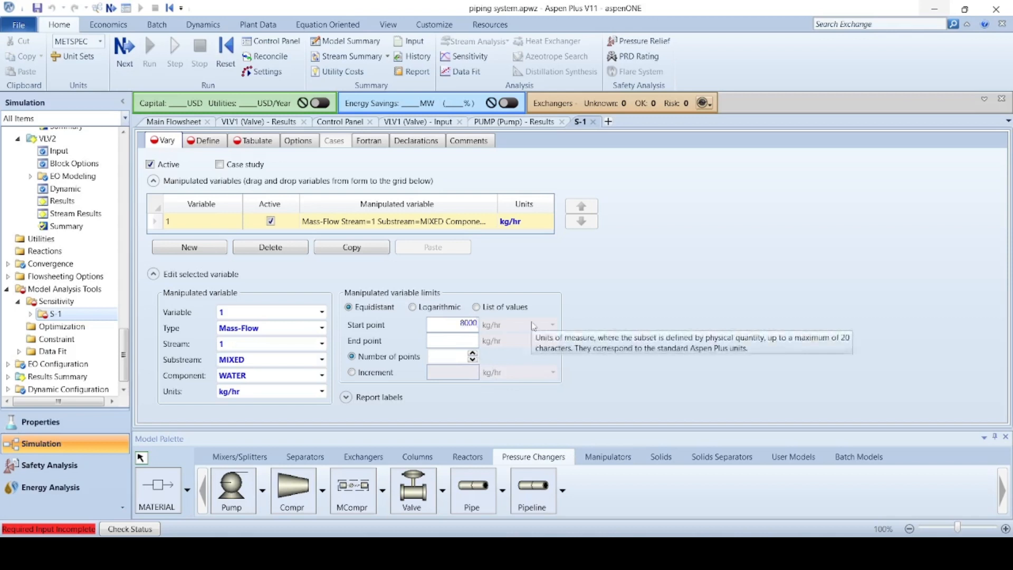
click(472, 341)
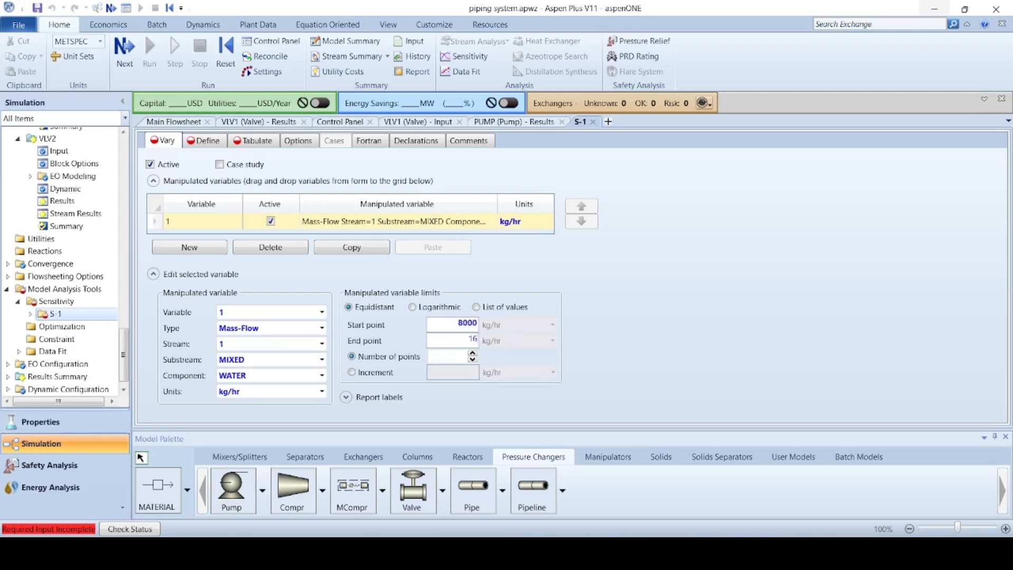
text(16000)
click(689, 355)
click(689, 355)
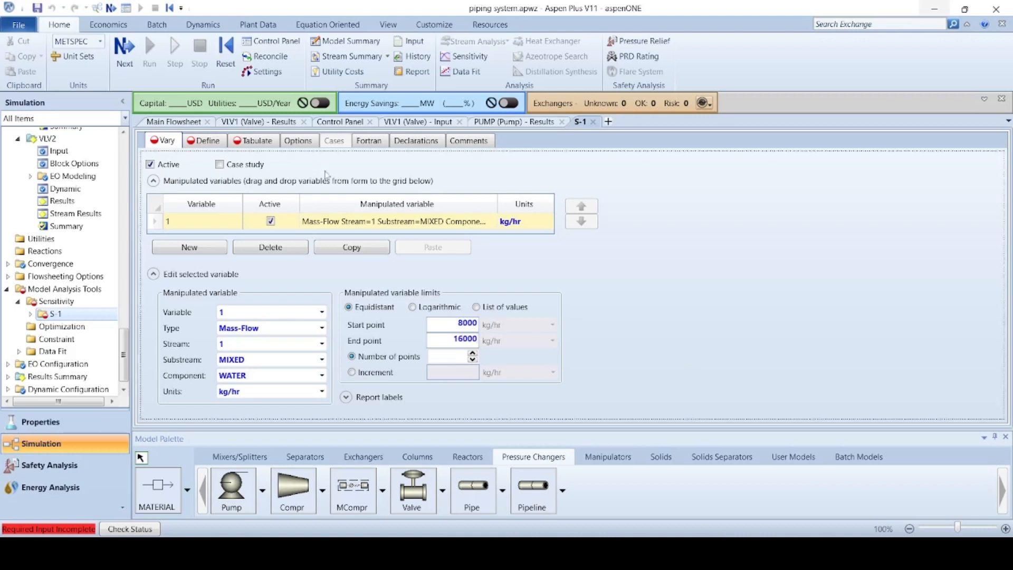
click(361, 377)
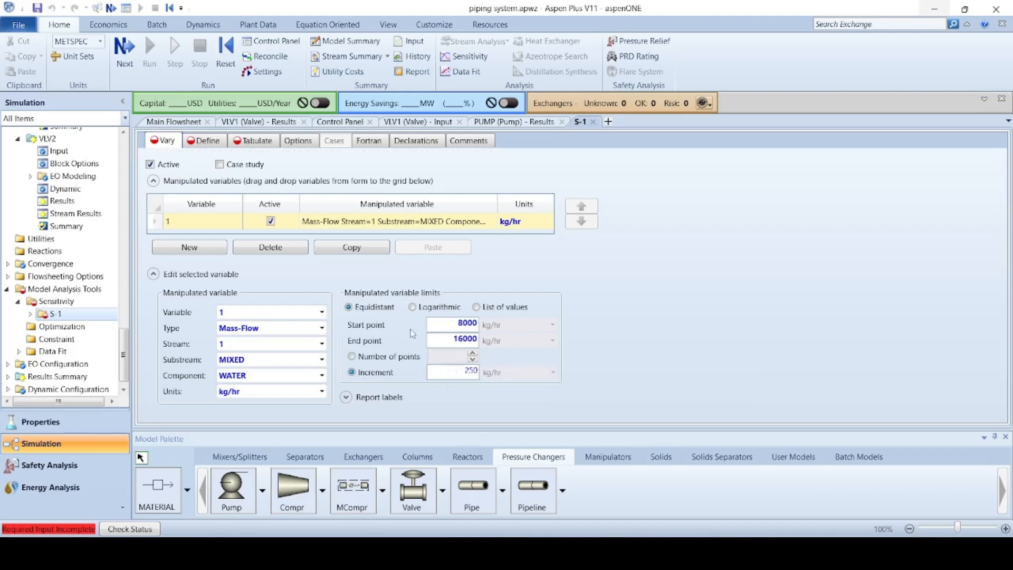
click(665, 290)
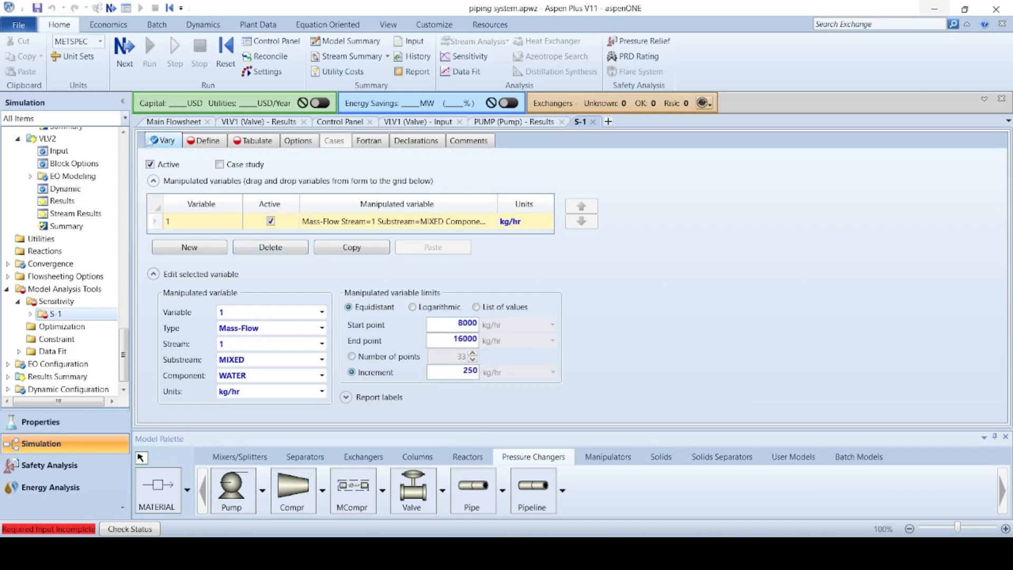
- Create a sampled variable named V1CHOKST in the sensitivity S-1 definitions
click(204, 143)
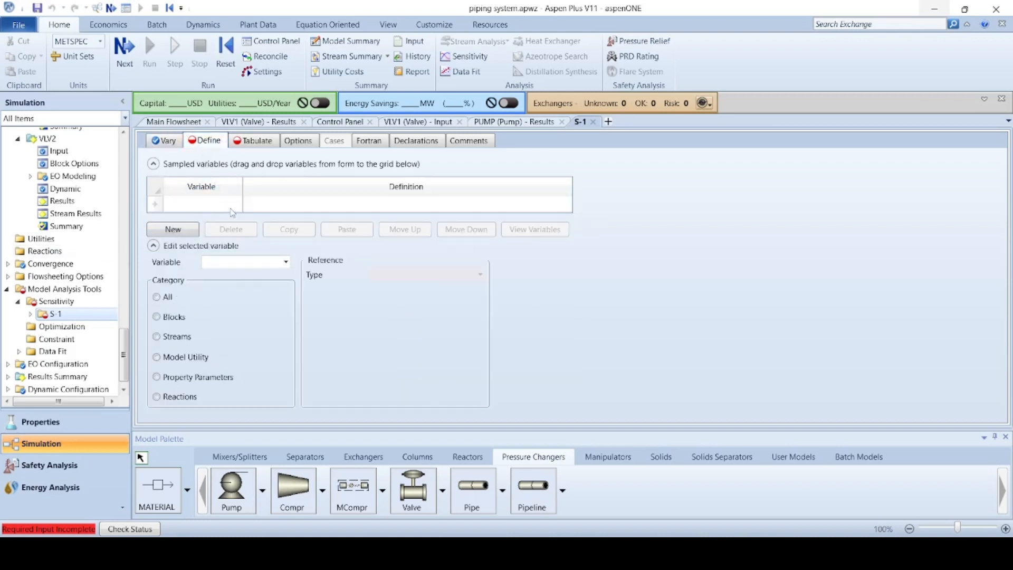
click(558, 358)
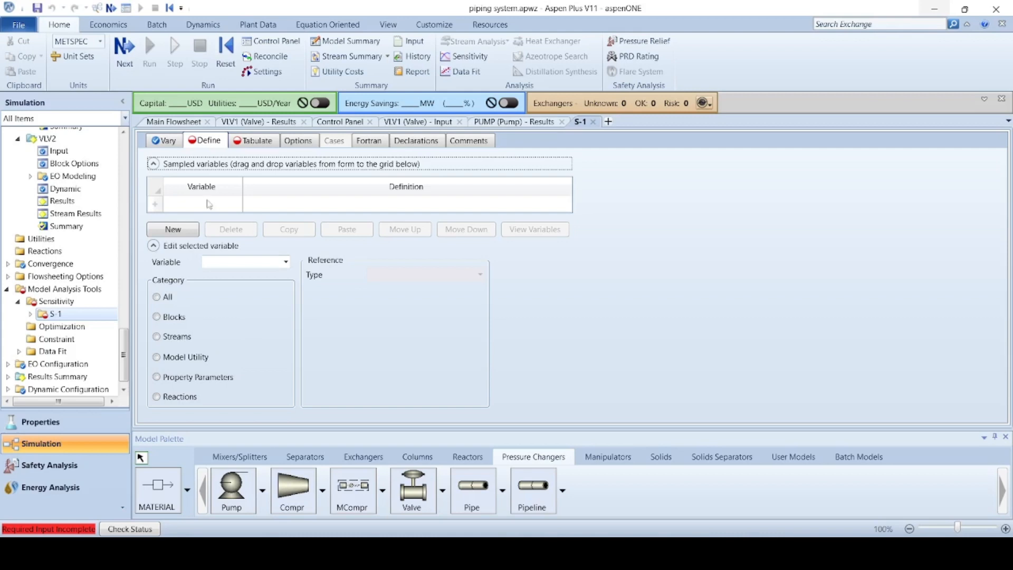
click(178, 232)
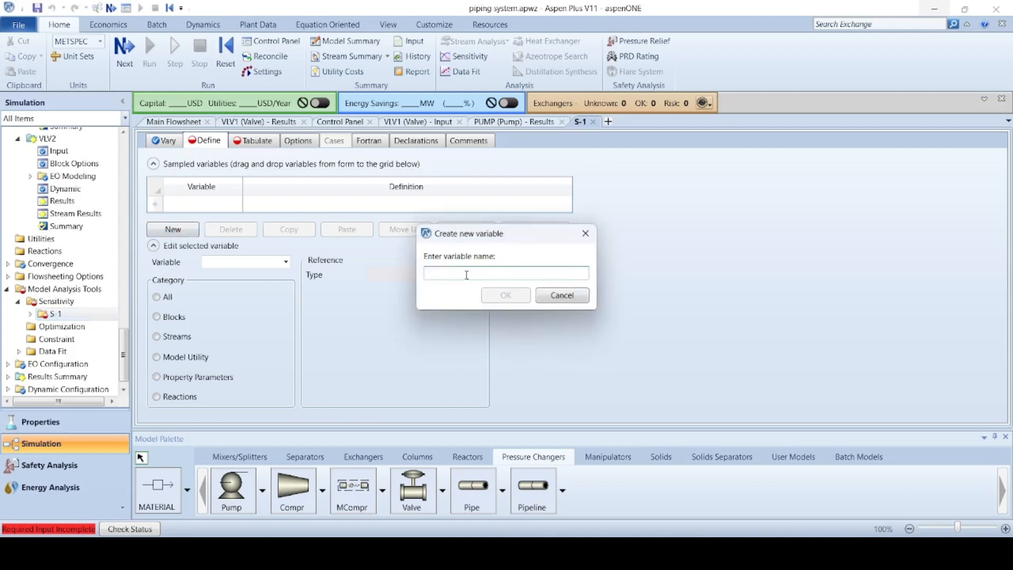
text(V1CHOKST)
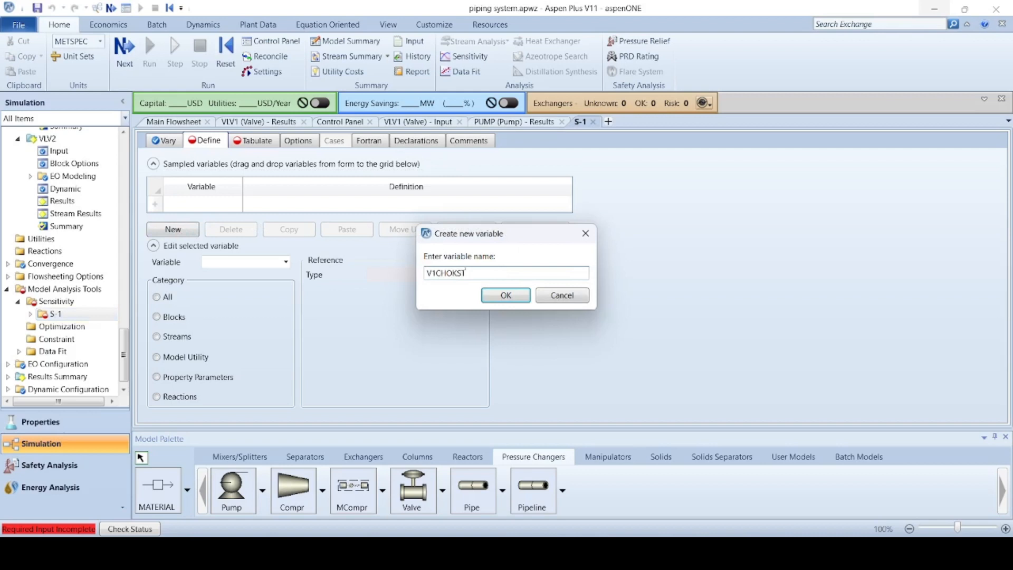
click(499, 297)
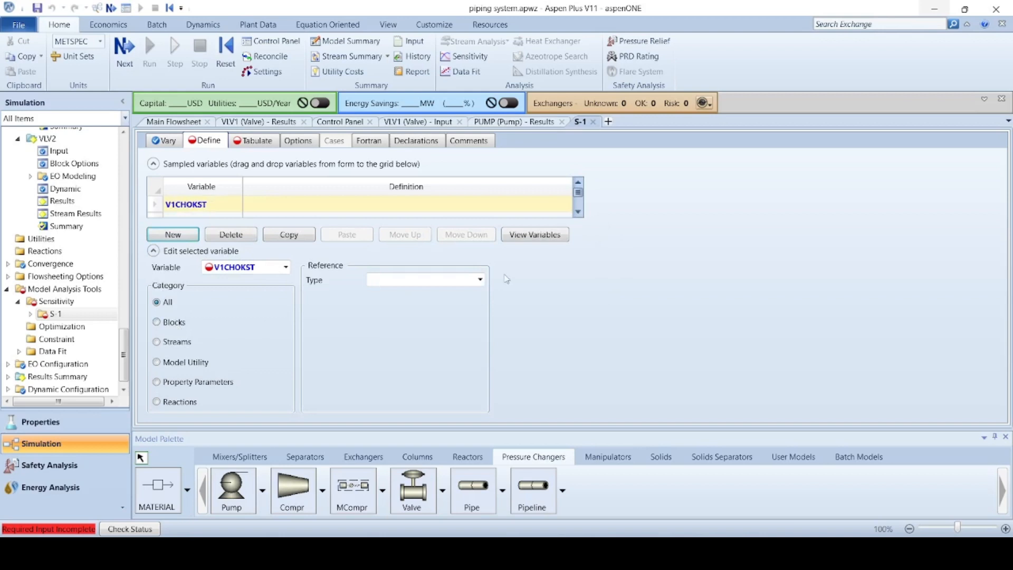
- Define V1CHOKST as a Block-Var of block VLV1 using the choking status variable CHOK-STAT
click(481, 280)
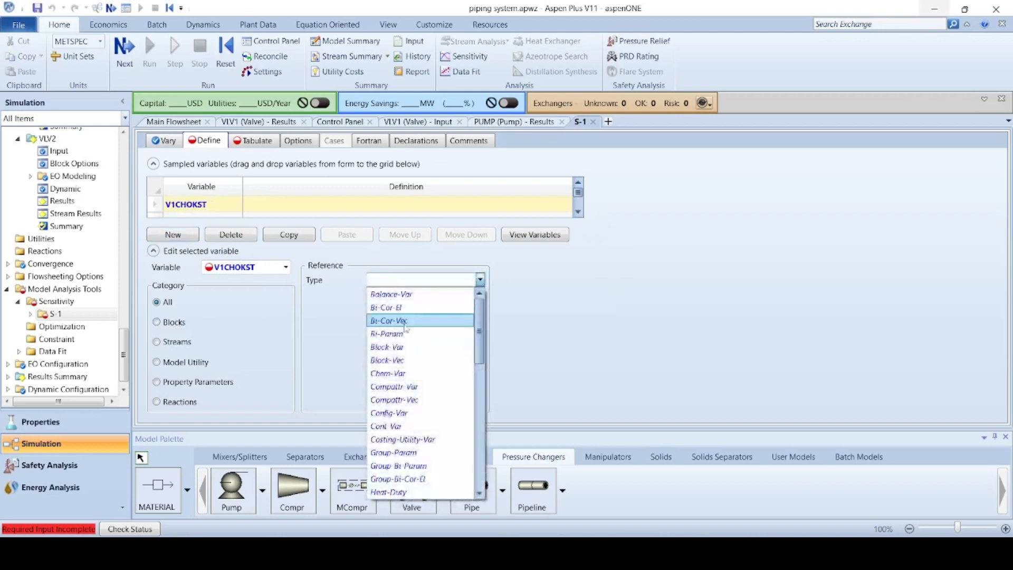
click(405, 348)
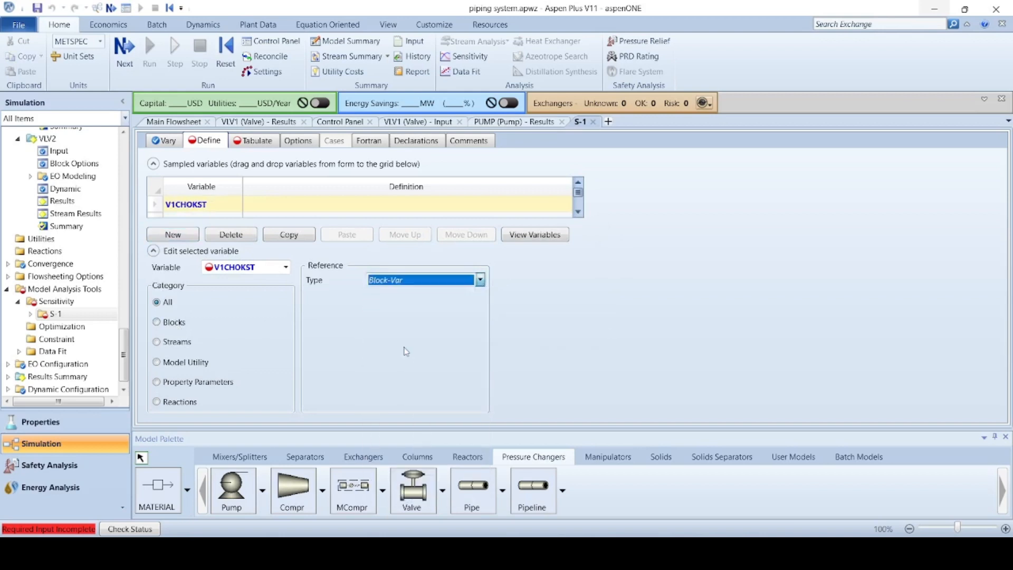
click(479, 296)
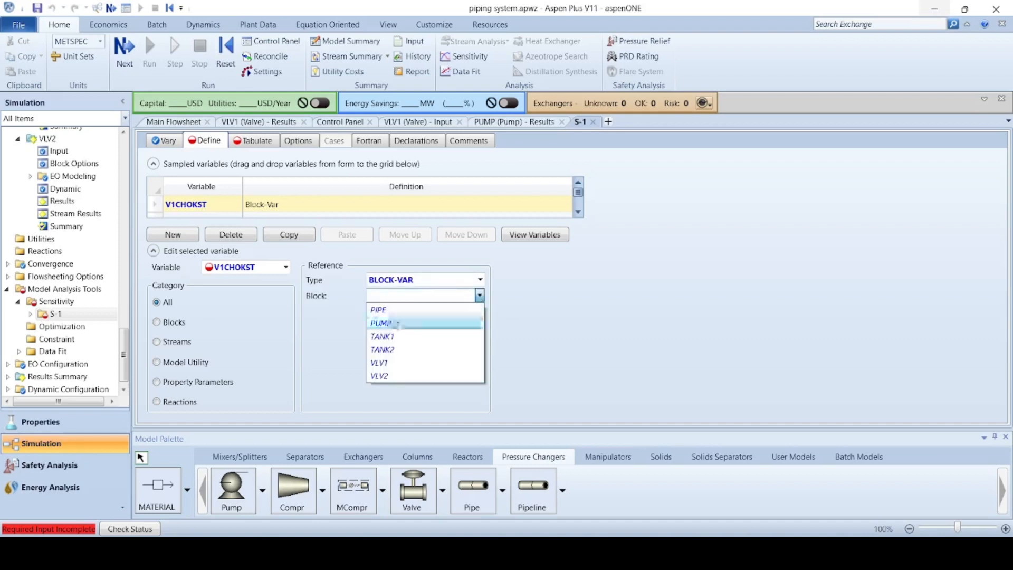
click(412, 362)
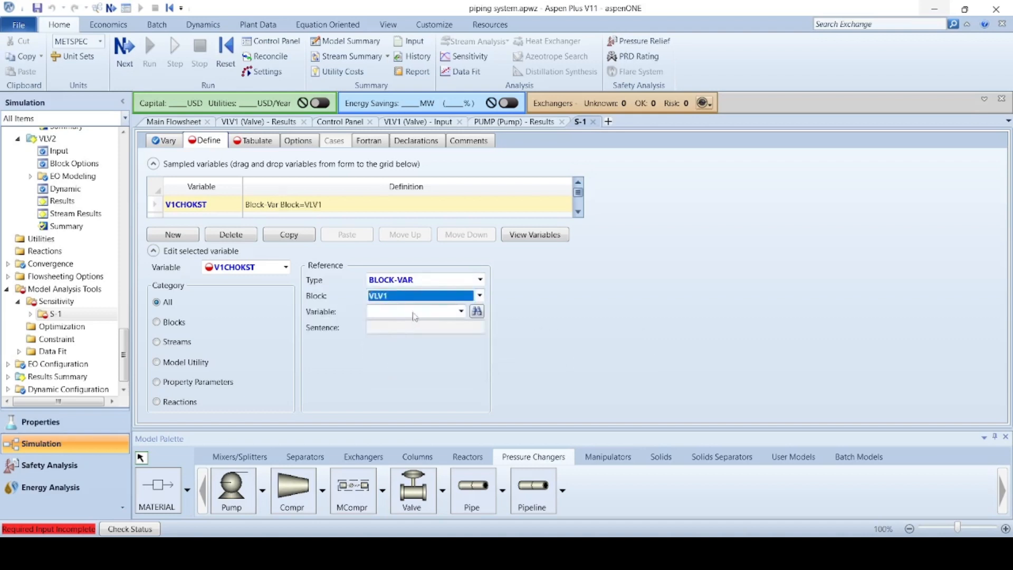
click(461, 312)
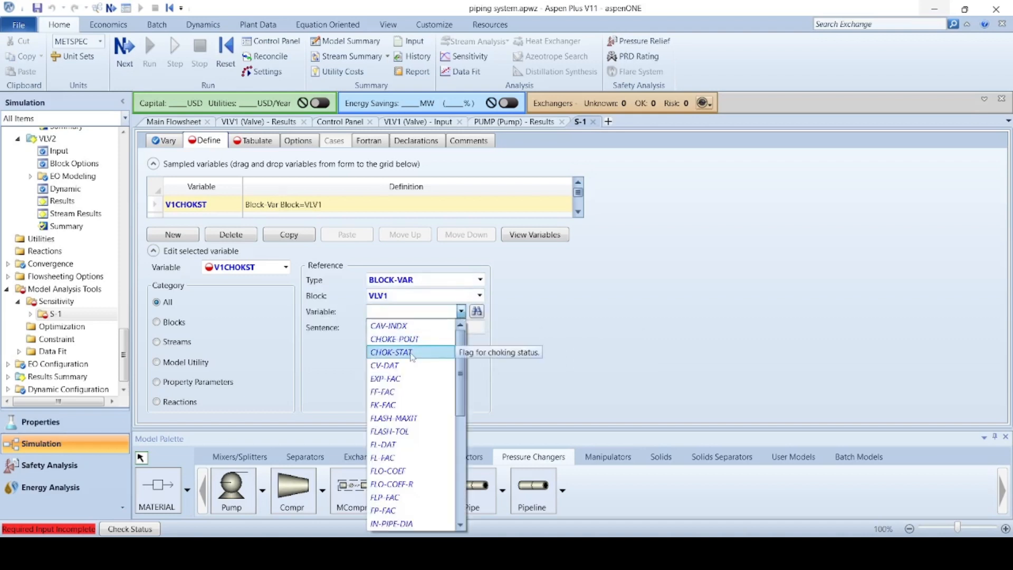
click(411, 352)
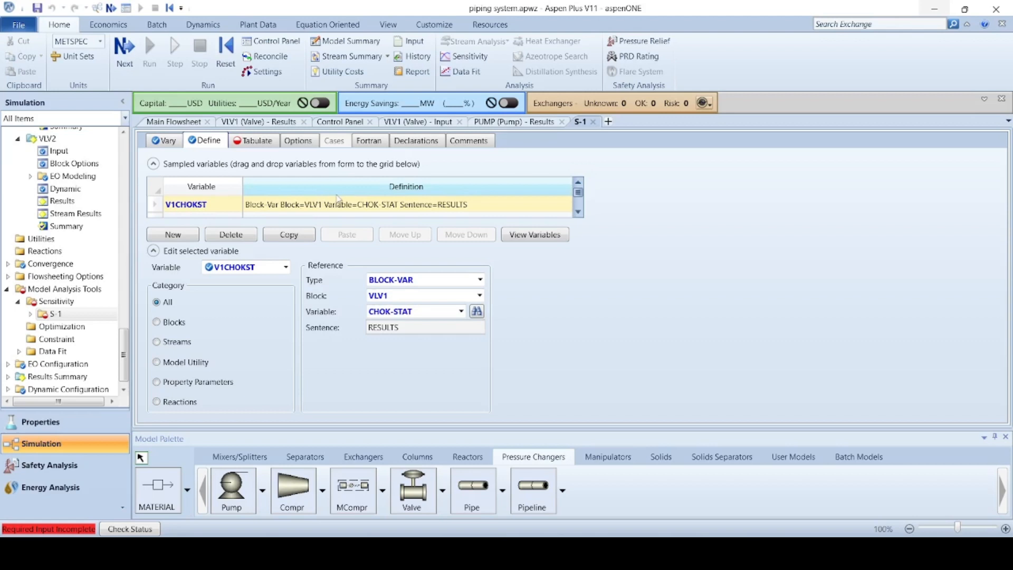
- Create another sampled variable named ANPSH for sensitivity S-1
scroll(337, 199, down, 1)
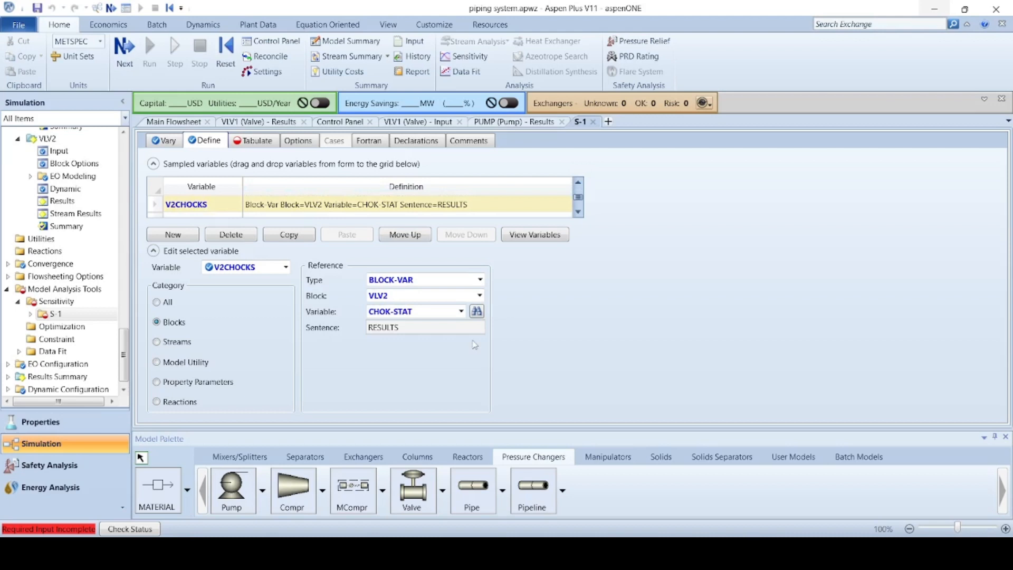
click(173, 235)
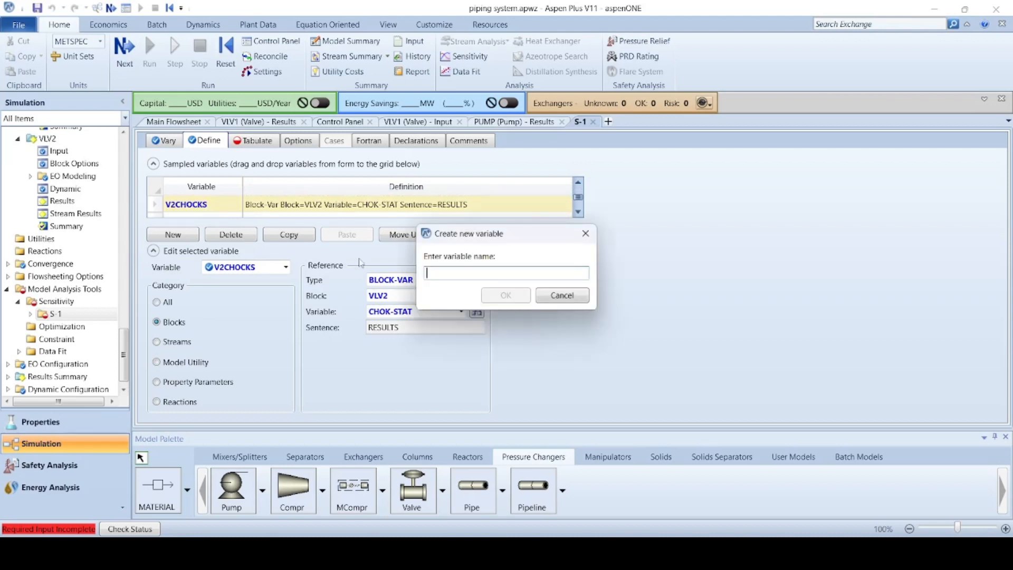
text(ANPSH)
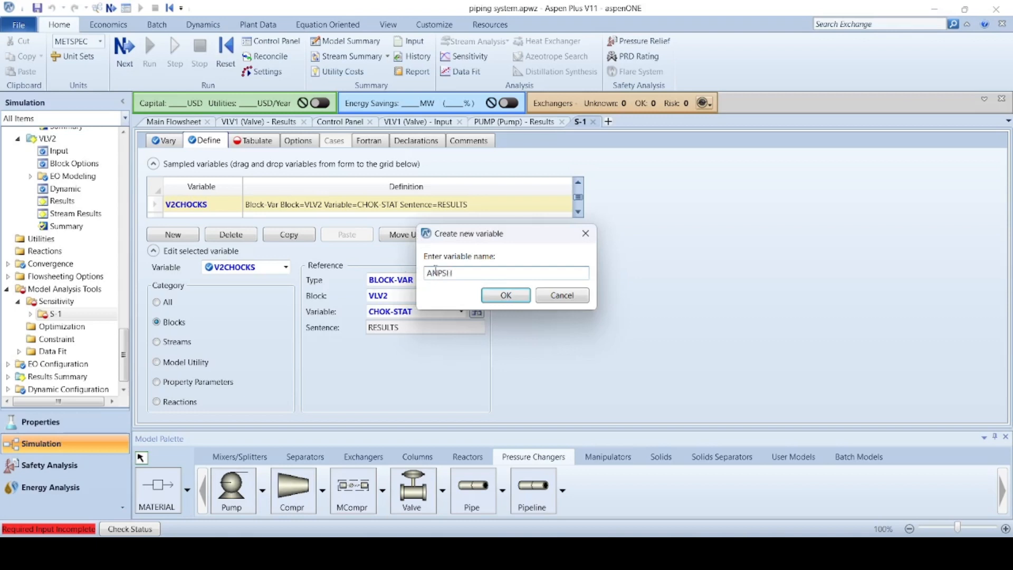
click(505, 295)
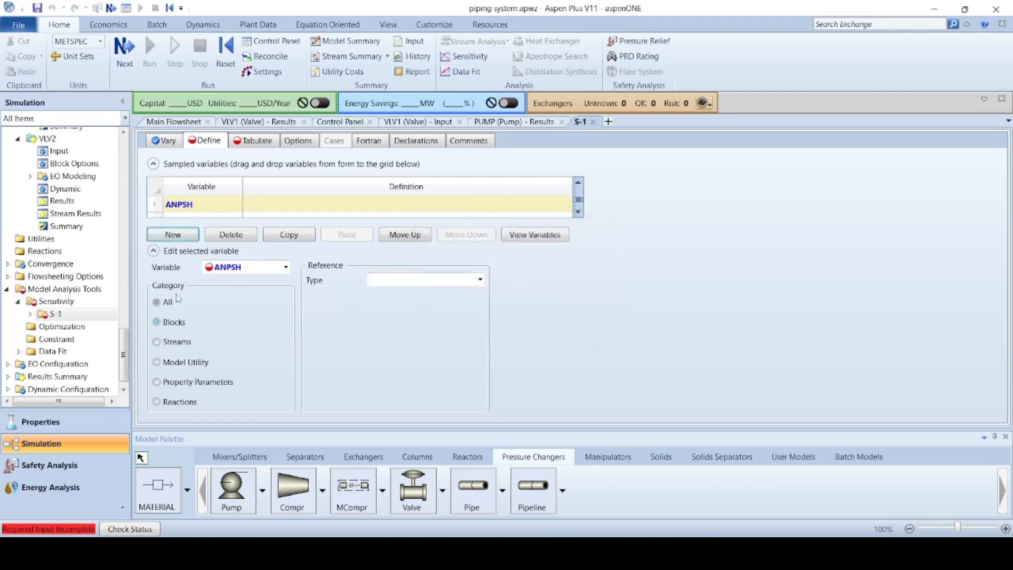
- Set ANPSH to the Blocks category with type Block-Var and PUMP as its block
click(181, 322)
click(479, 280)
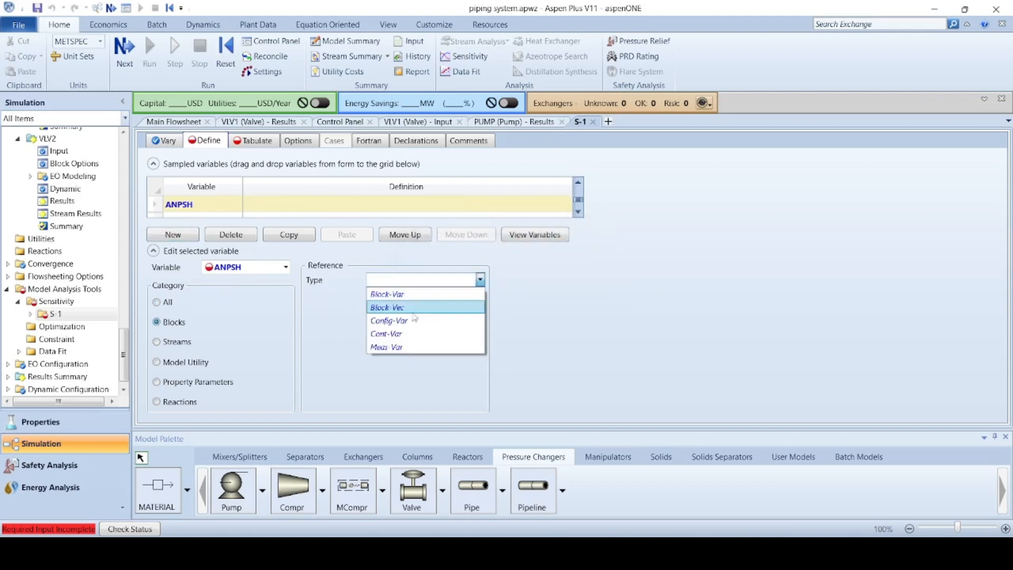
click(395, 295)
click(479, 296)
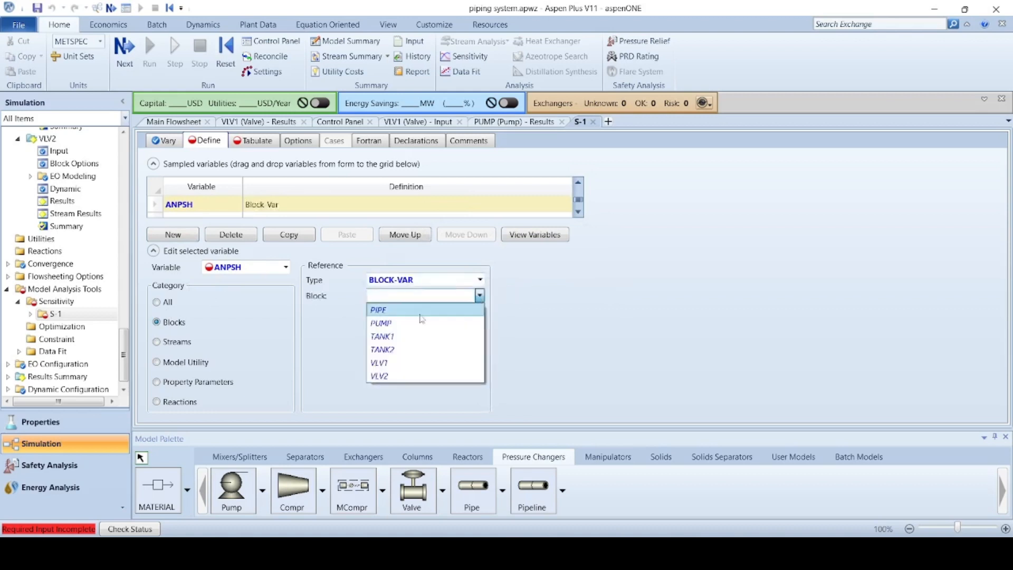
click(406, 323)
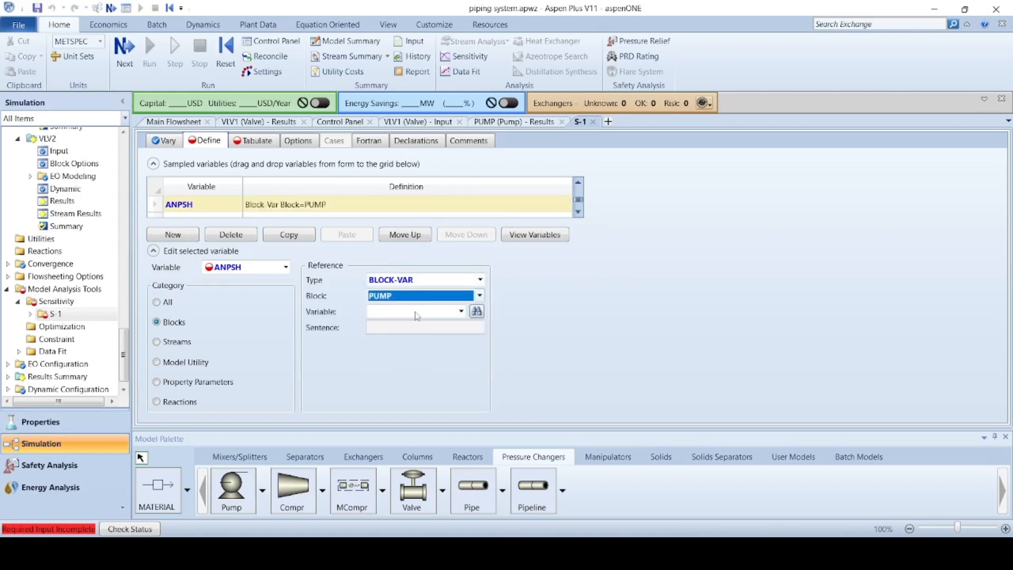
- Choose NPSH-AVAIL as the PUMP block variable that ANPSH samples
click(462, 311)
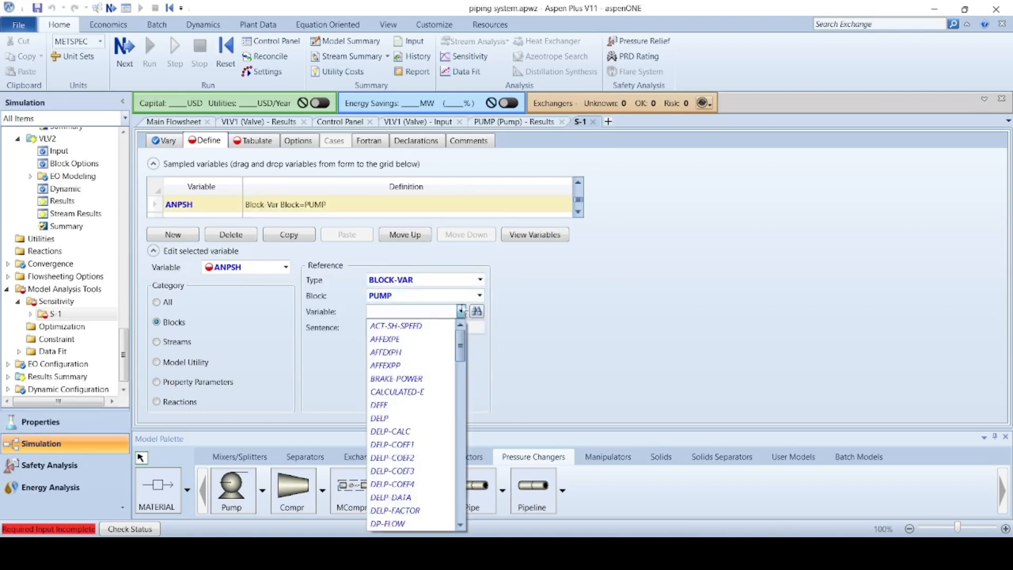
click(462, 312)
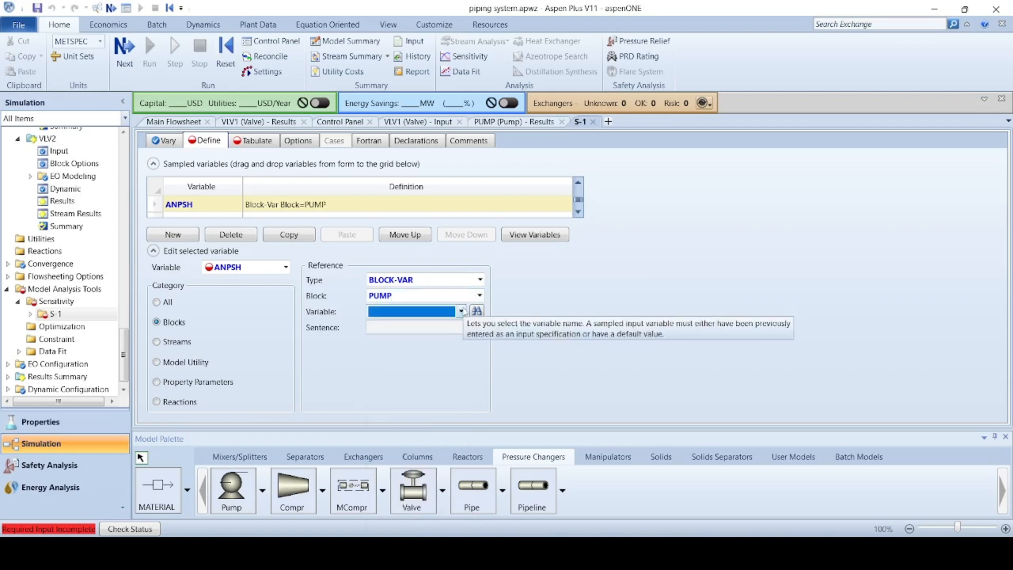
click(462, 311)
scroll(401, 491, down, 5)
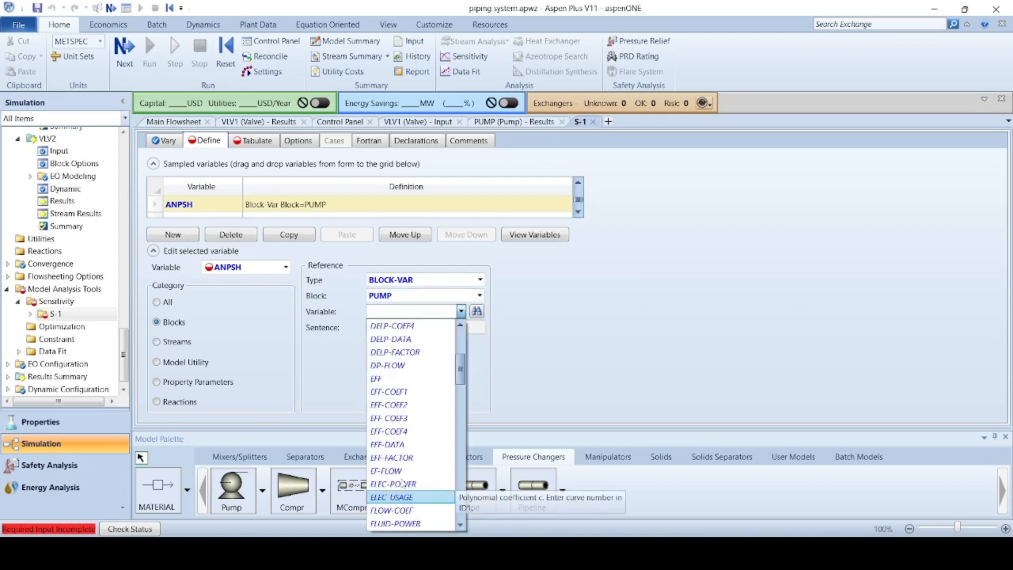
scroll(391, 474, down, 3)
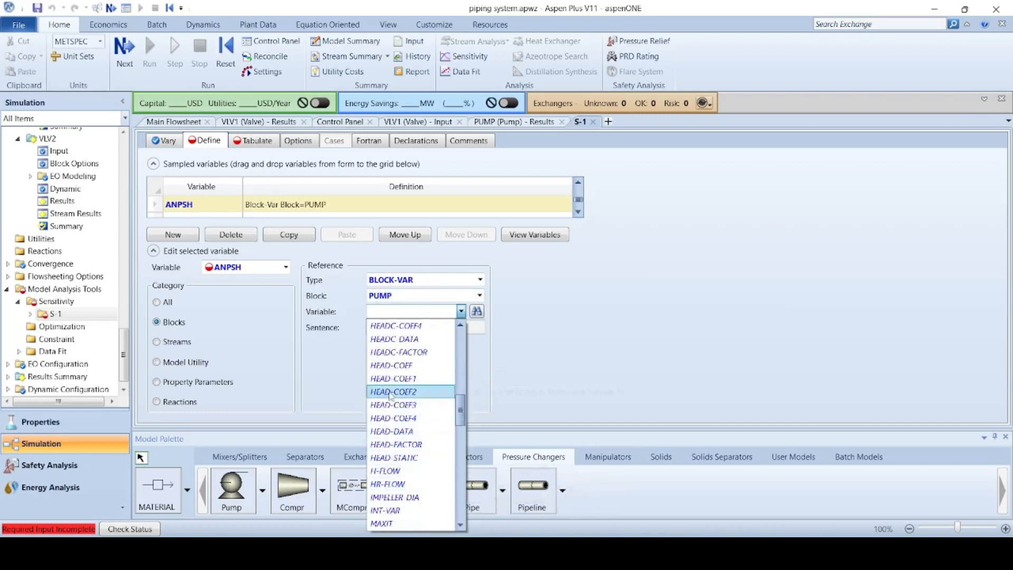
scroll(390, 401, up, 3)
scroll(390, 400, up, 8)
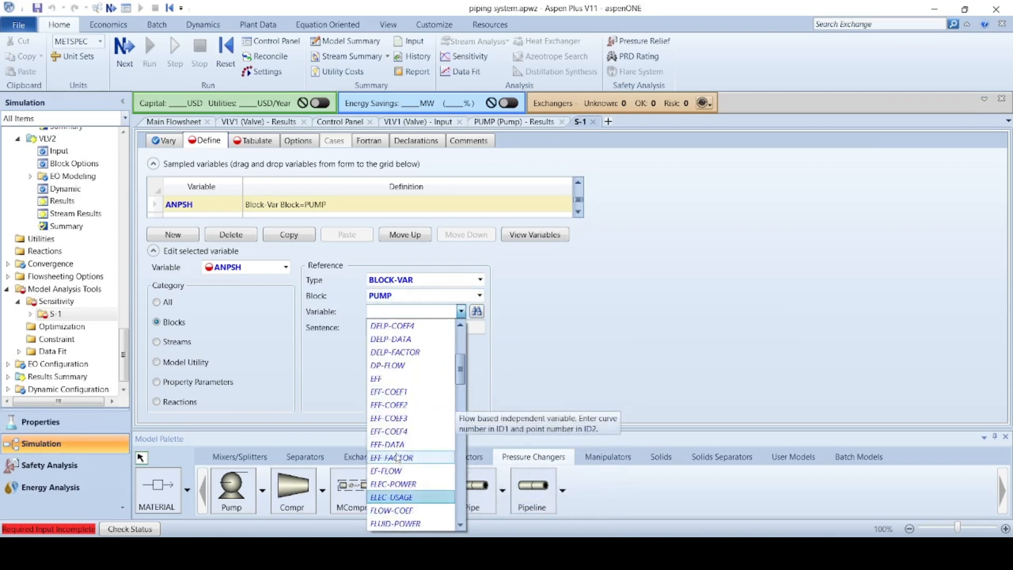
scroll(398, 404, down, 3)
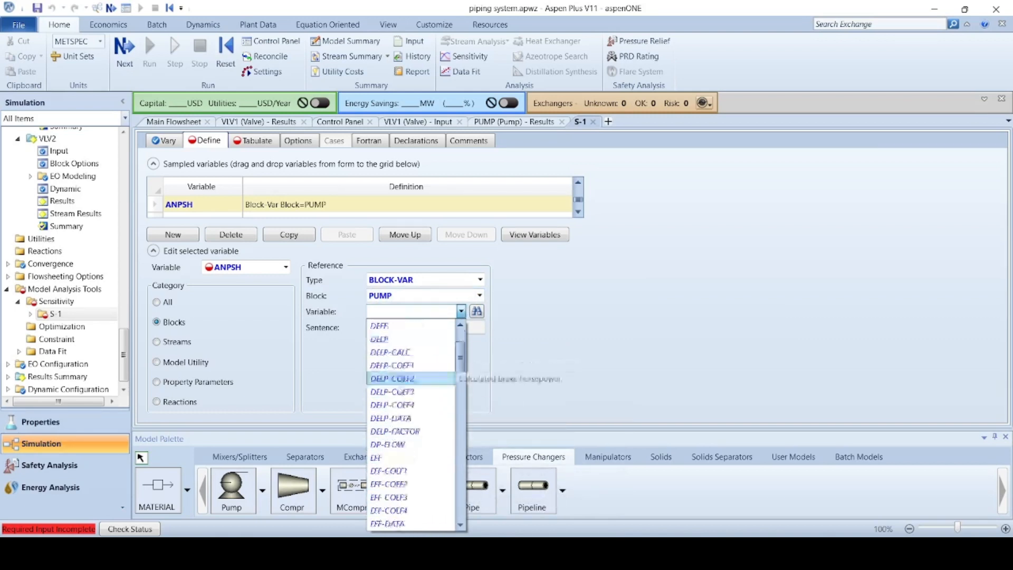
scroll(399, 422, down, 10)
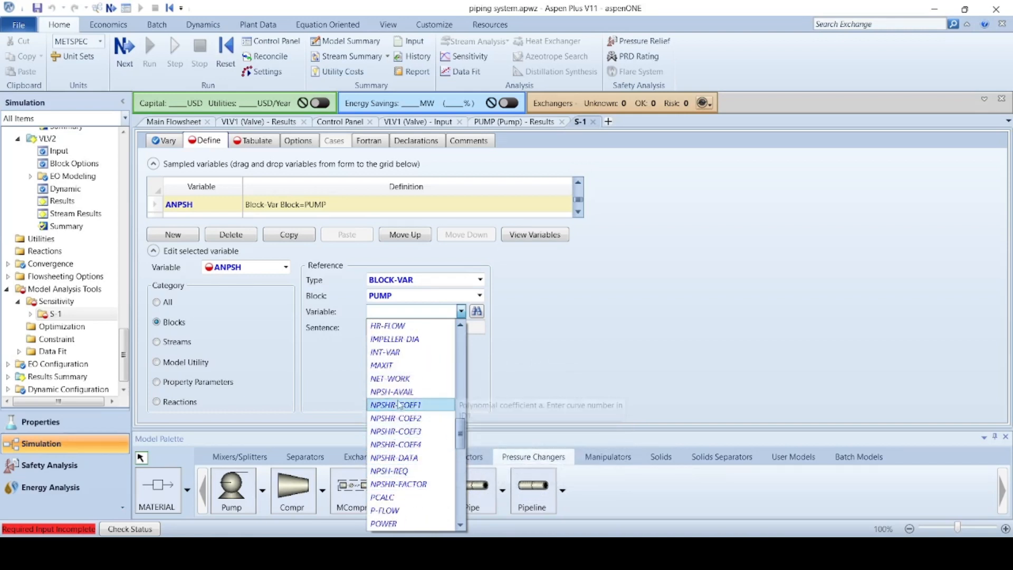
click(393, 391)
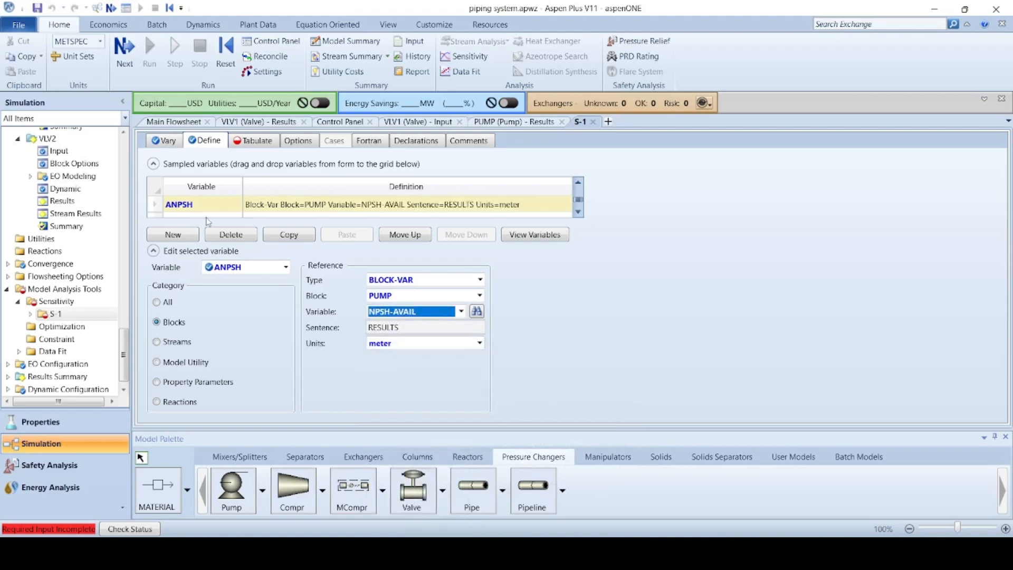
- Create another sampled variable named PIPEREN for sensitivity S-1
click(173, 235)
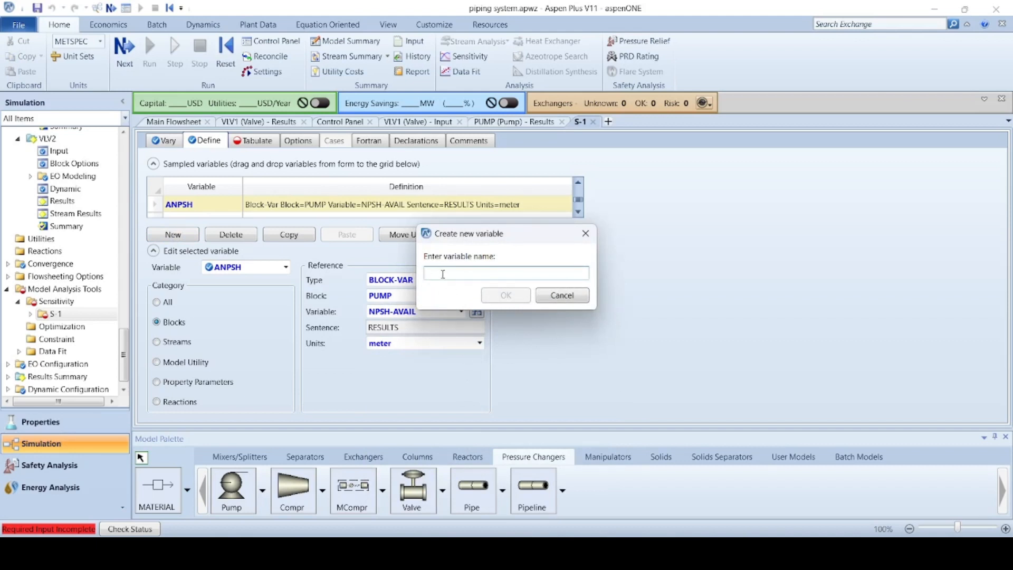
text(PIPEREN)
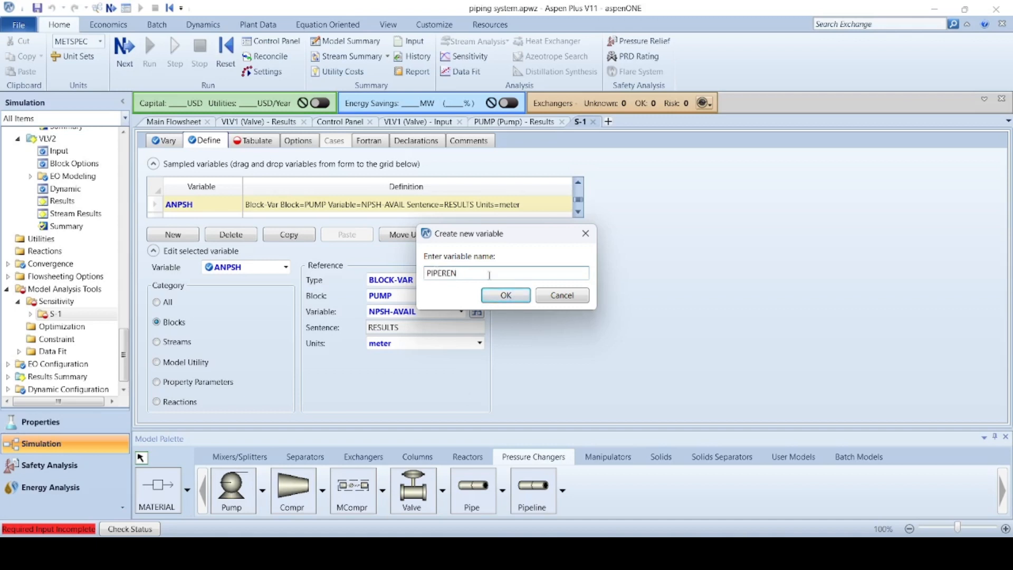
click(505, 296)
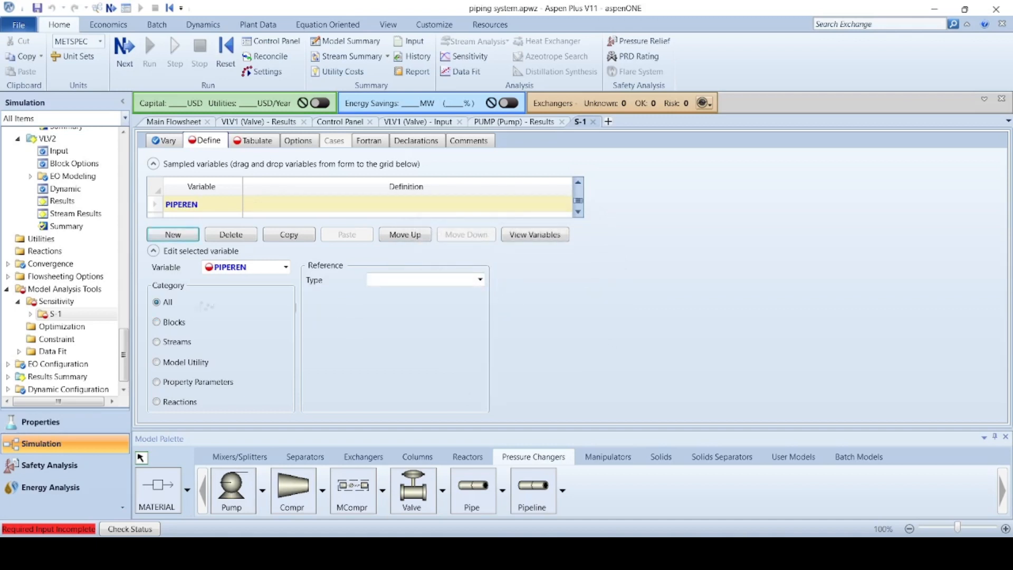
- Set PIPEREN to the Blocks category with type Block-Var and PIPE as its block
click(171, 322)
click(479, 280)
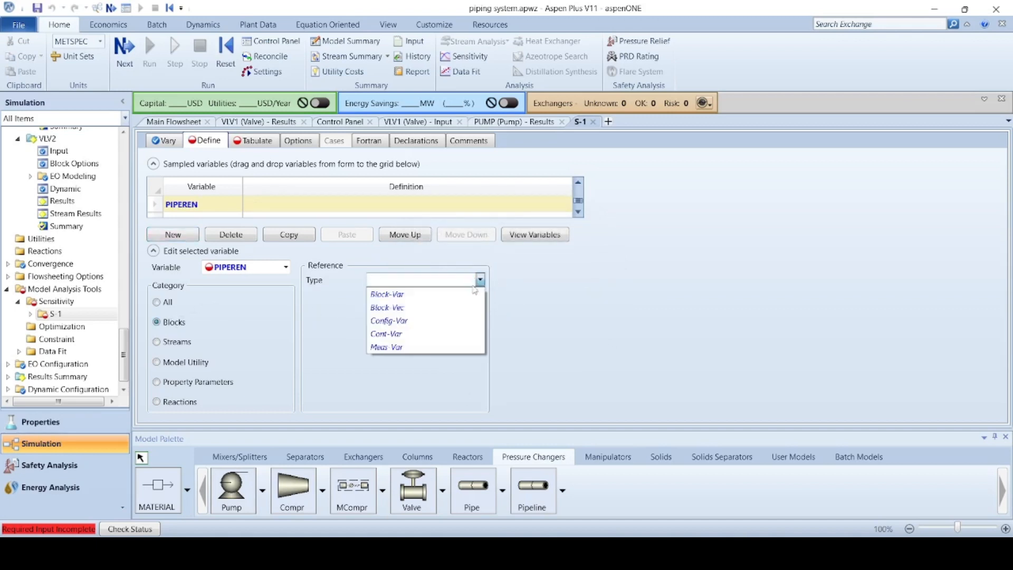
click(389, 293)
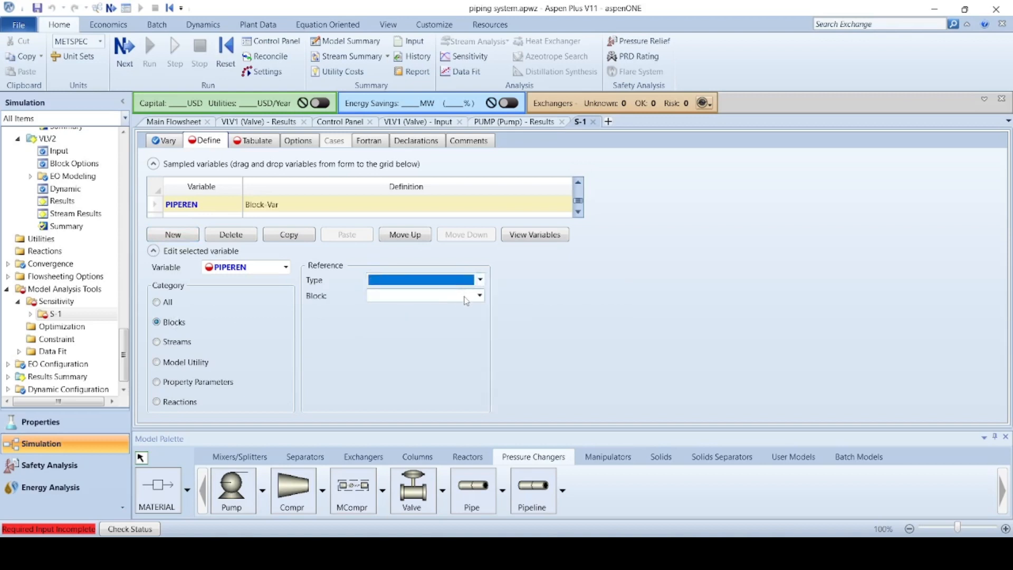
click(479, 296)
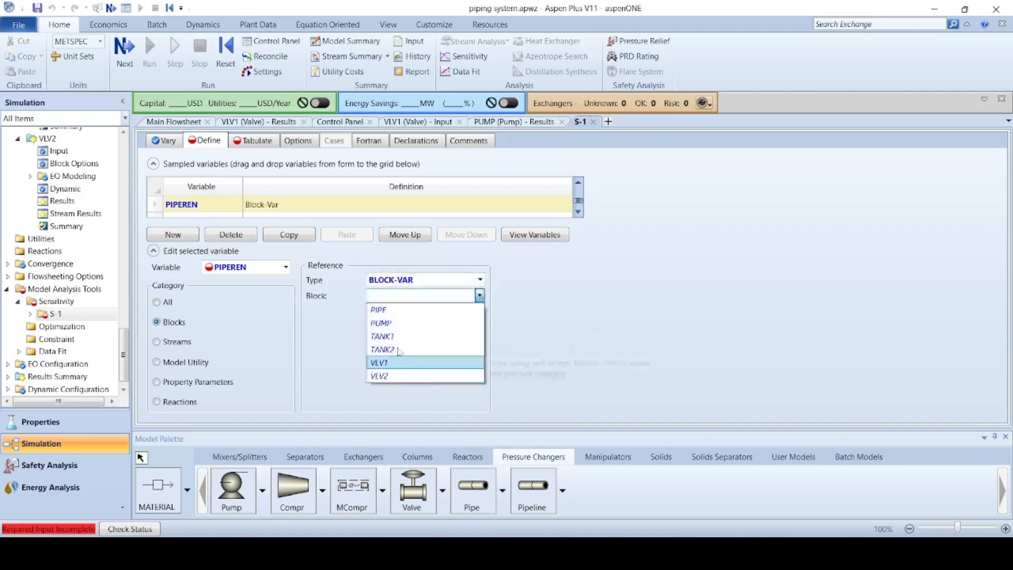
click(378, 309)
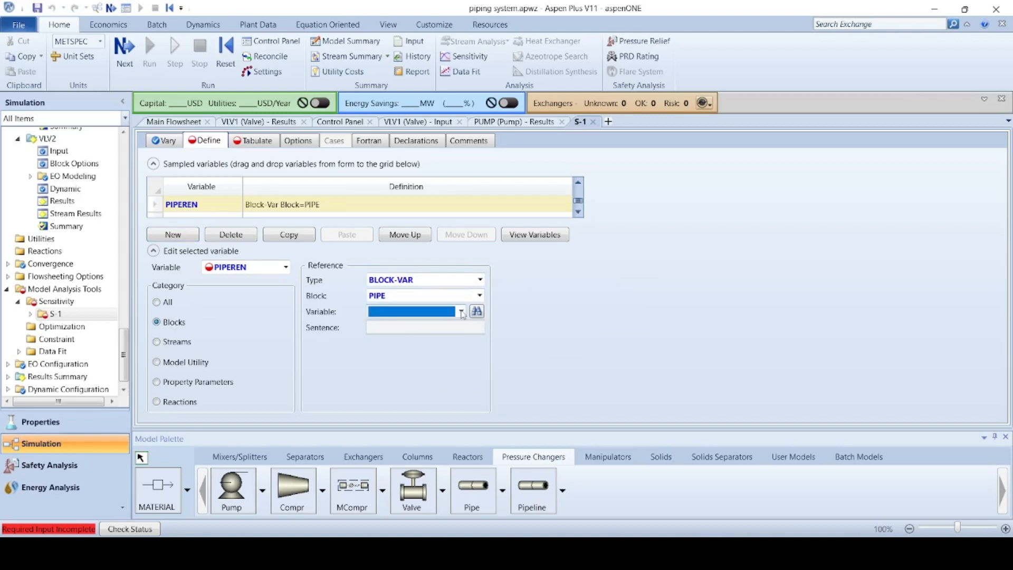
- Choose PROF-REYNO as the PIPE block variable that PIPEREN samples
click(460, 311)
scroll(414, 440, down, 12)
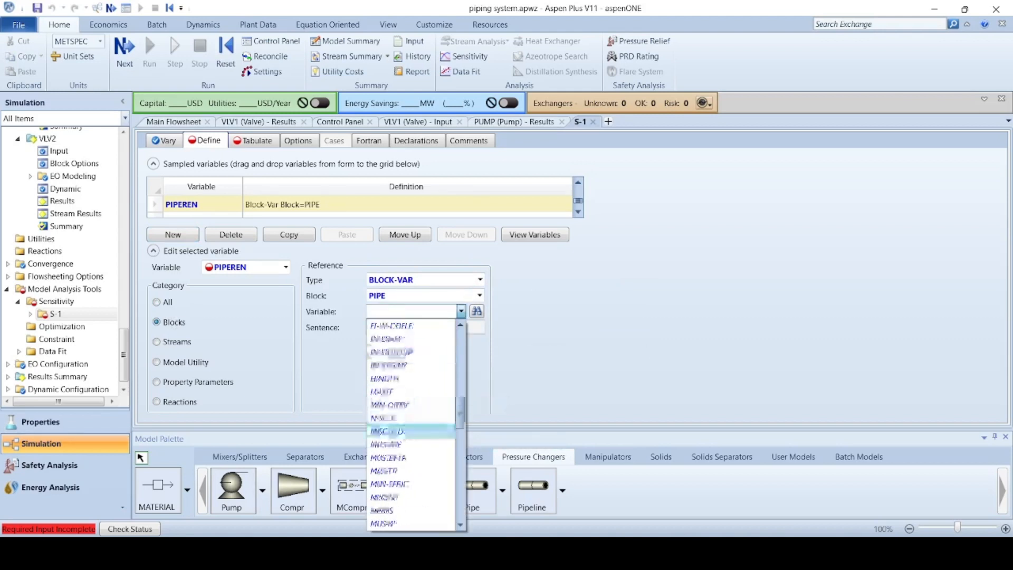
scroll(400, 467, down, 10)
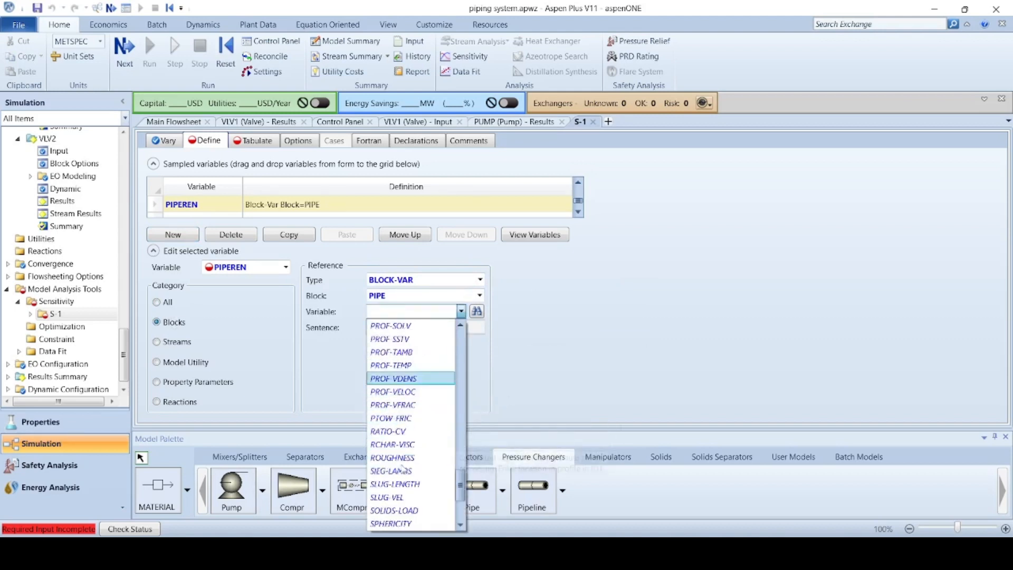
scroll(399, 467, up, 2)
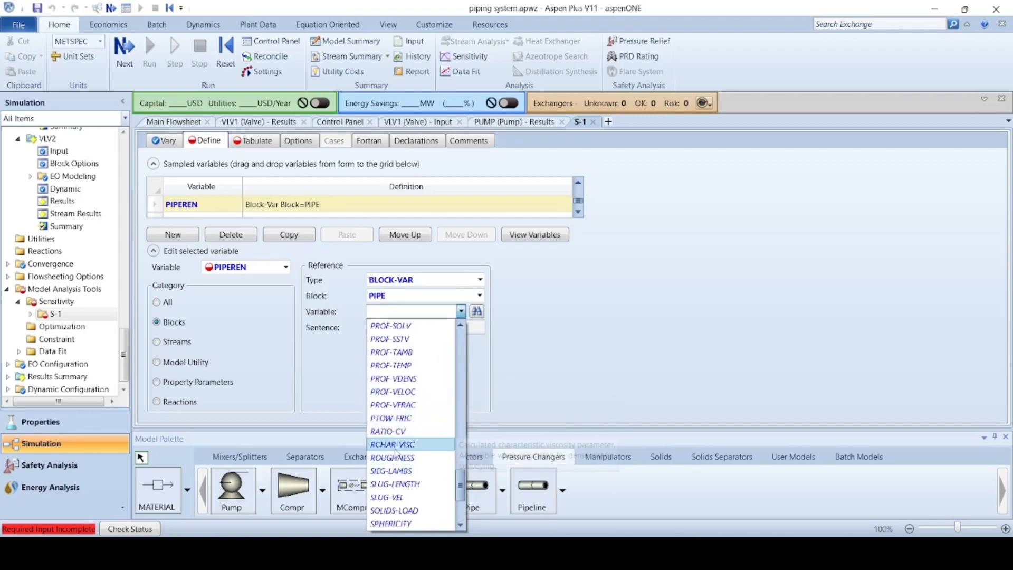
scroll(398, 404, up, 4)
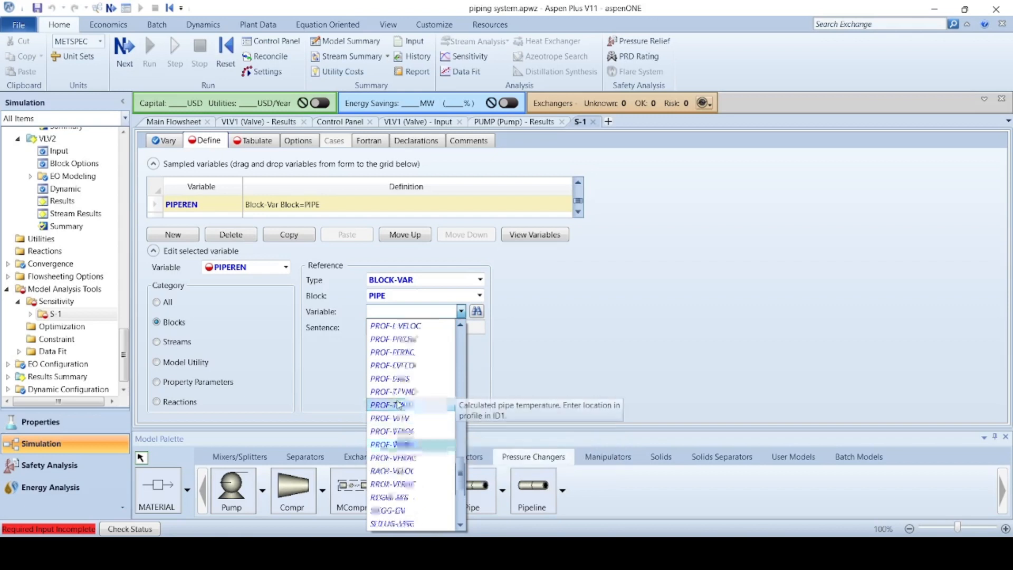
scroll(399, 403, down, 1)
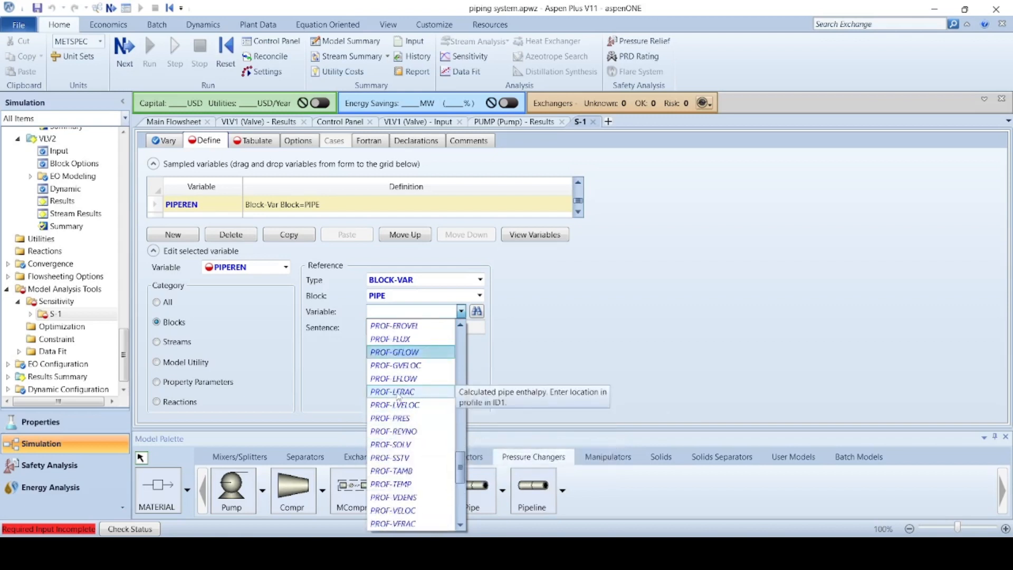
scroll(399, 400, up, 1)
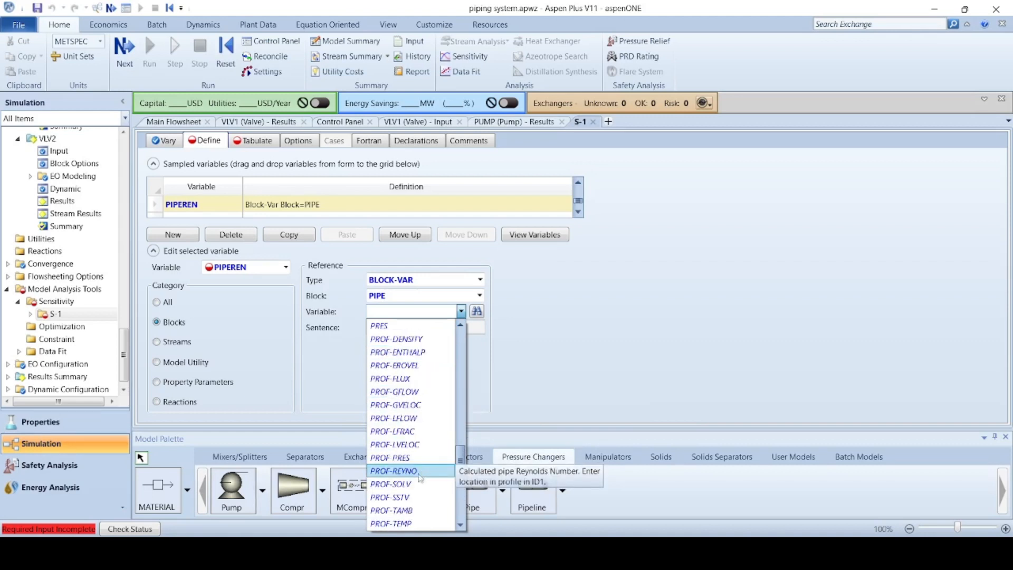
click(390, 471)
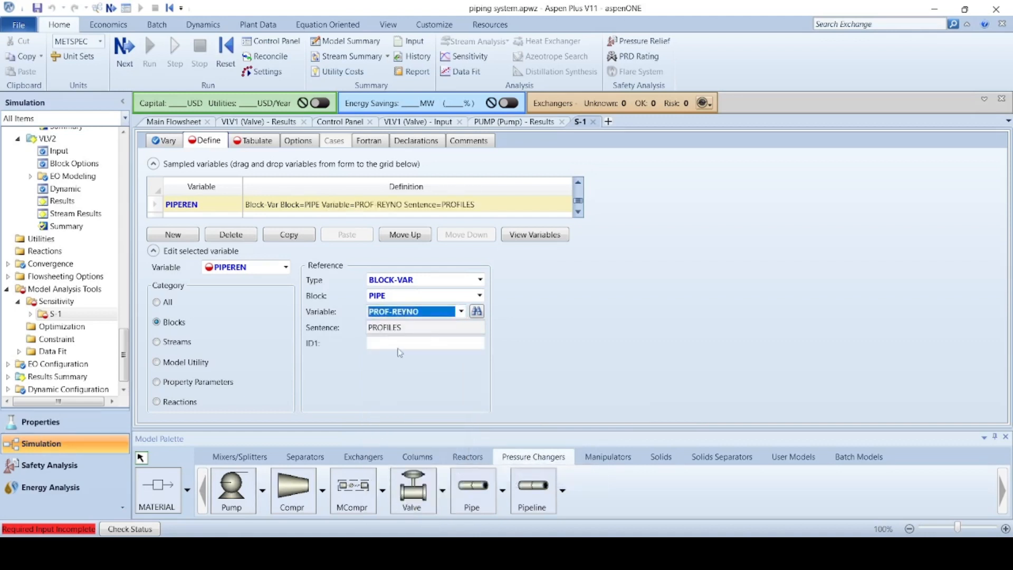
- Set the profile location ID1 of PIPEREN to 1
click(369, 360)
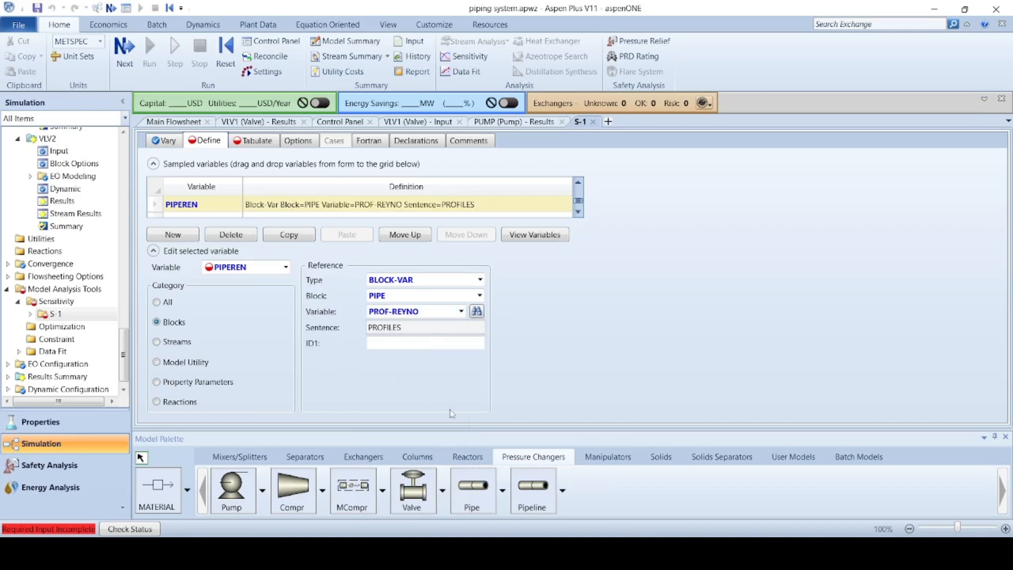
click(450, 345)
text(1)
click(608, 321)
- Create another sampled variable named STRDEN2 for sensitivity S-1
click(173, 234)
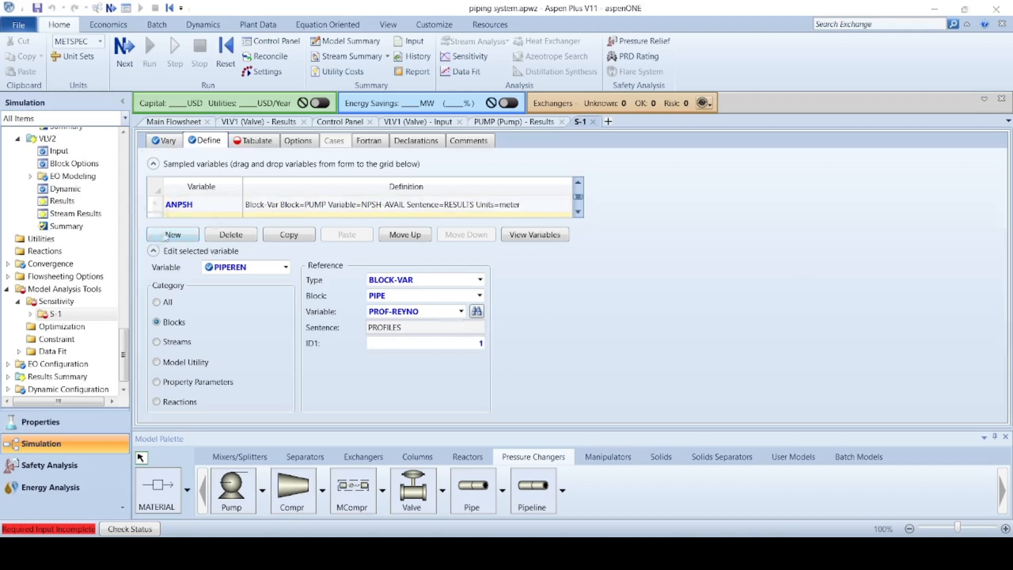
text(STRDEN2)
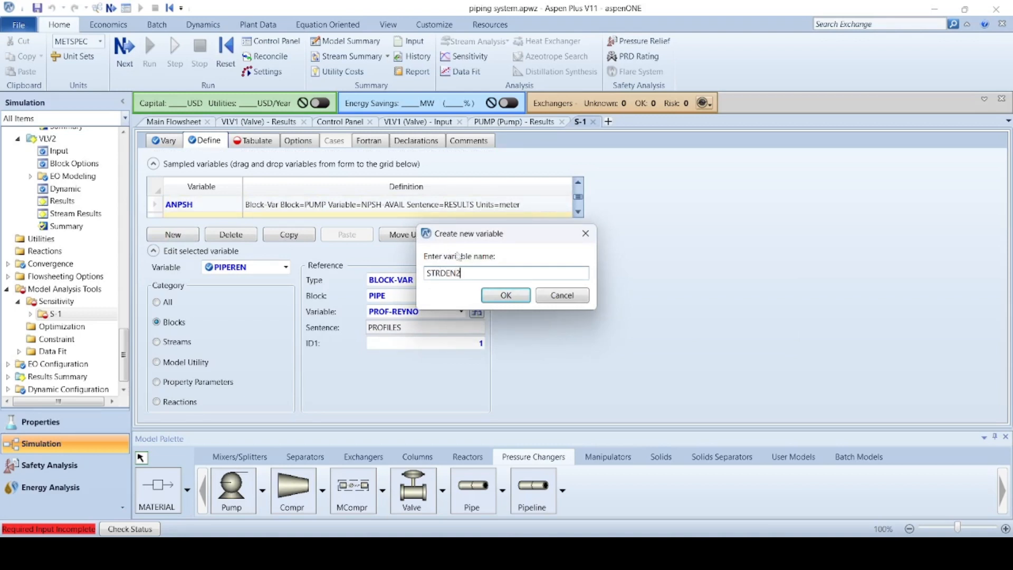
click(492, 292)
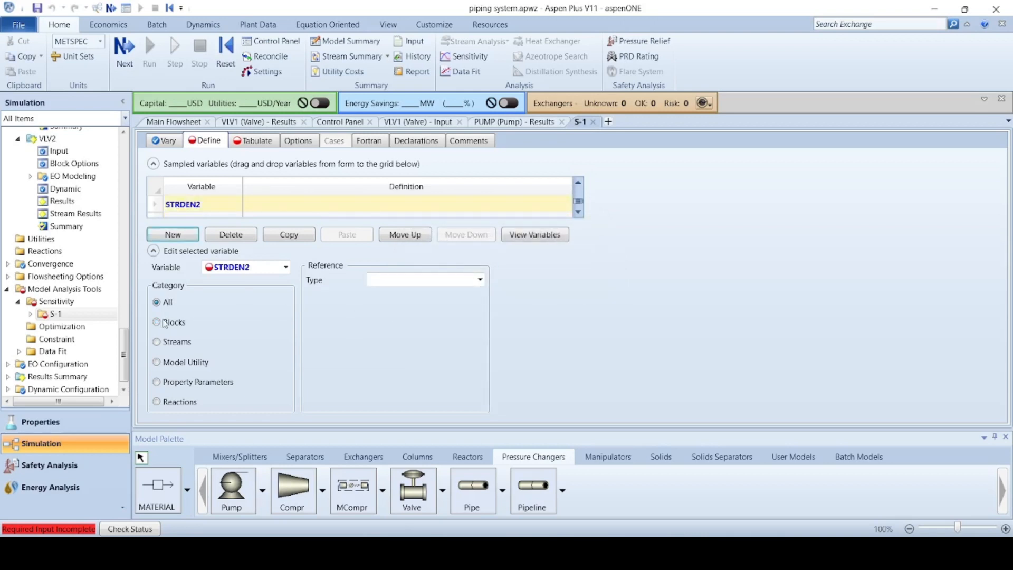
- Assign STRDEN2 to the Streams category and look through the available stream reference types
click(158, 341)
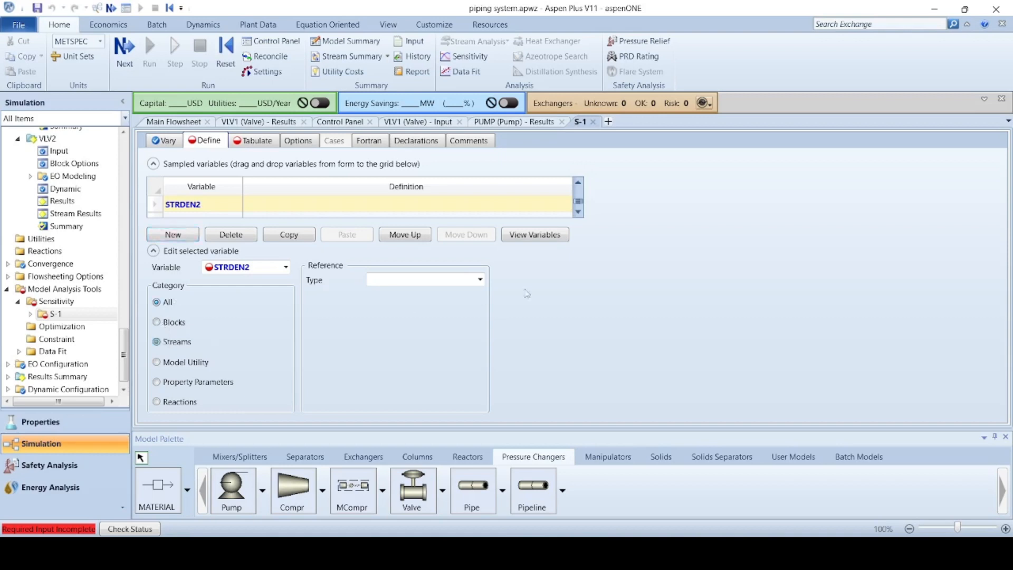
click(480, 280)
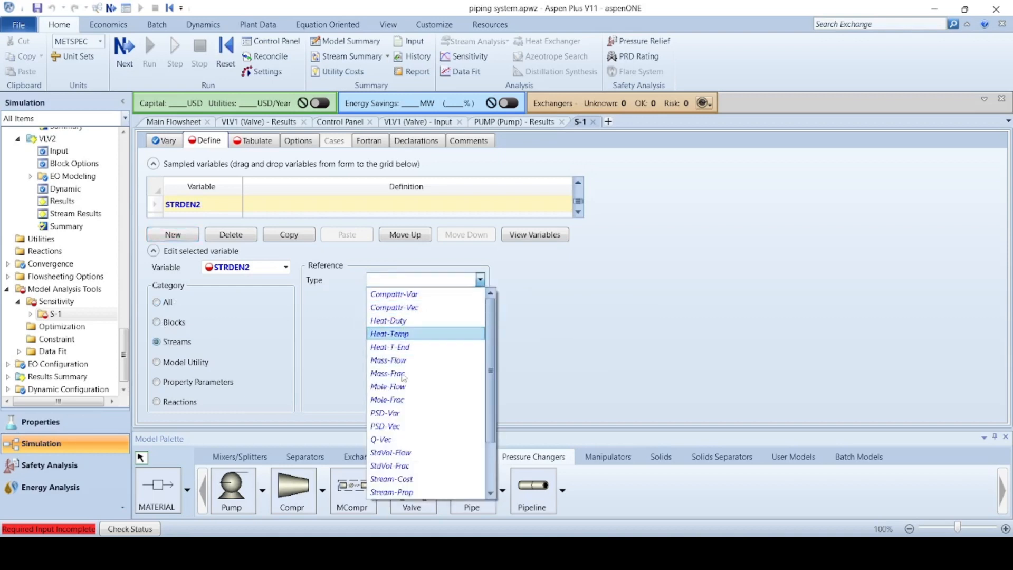
scroll(405, 401, down, 2)
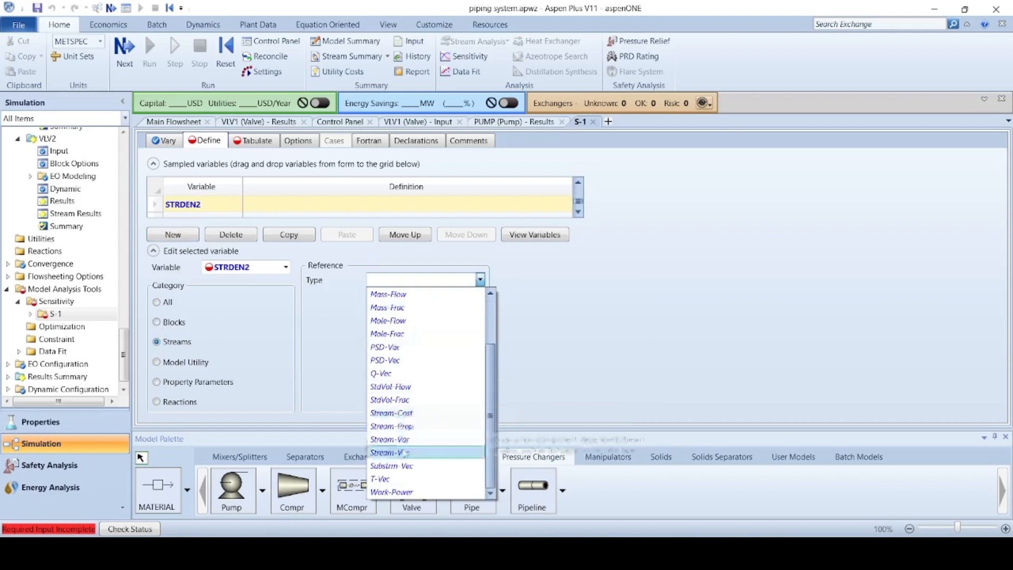
scroll(401, 343, up, 2)
scroll(395, 338, down, 2)
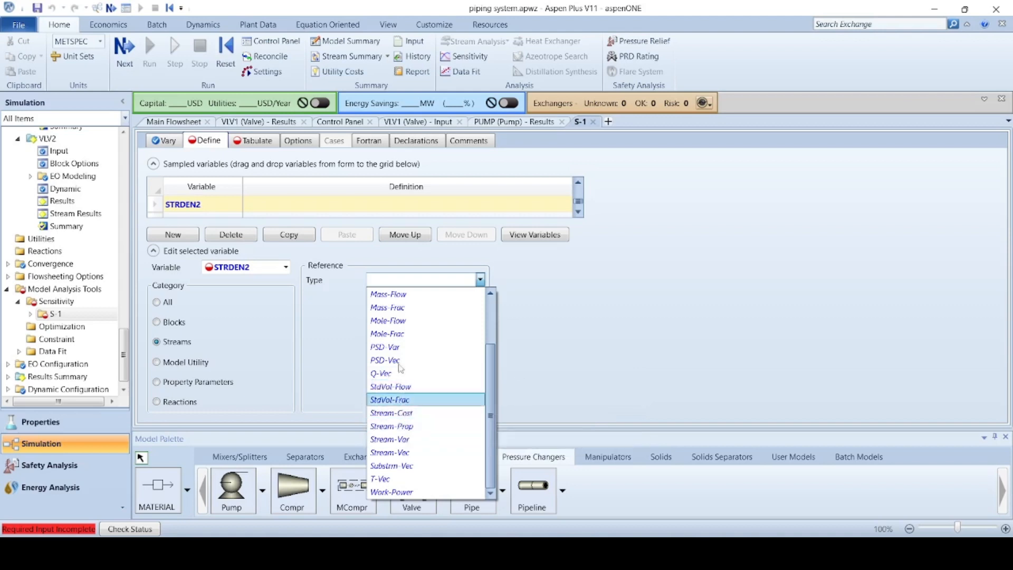
scroll(400, 368, up, 2)
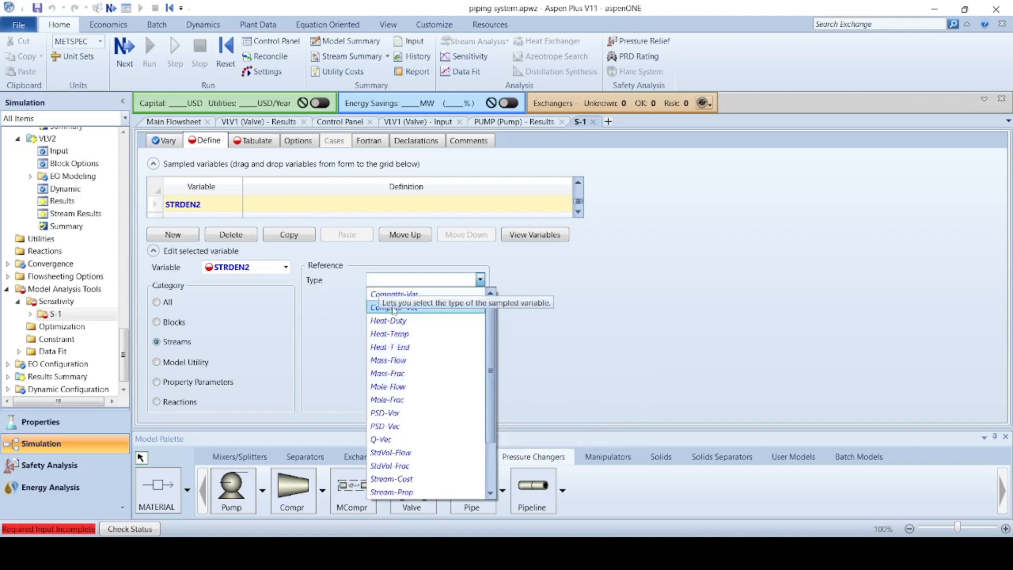
scroll(417, 401, down, 2)
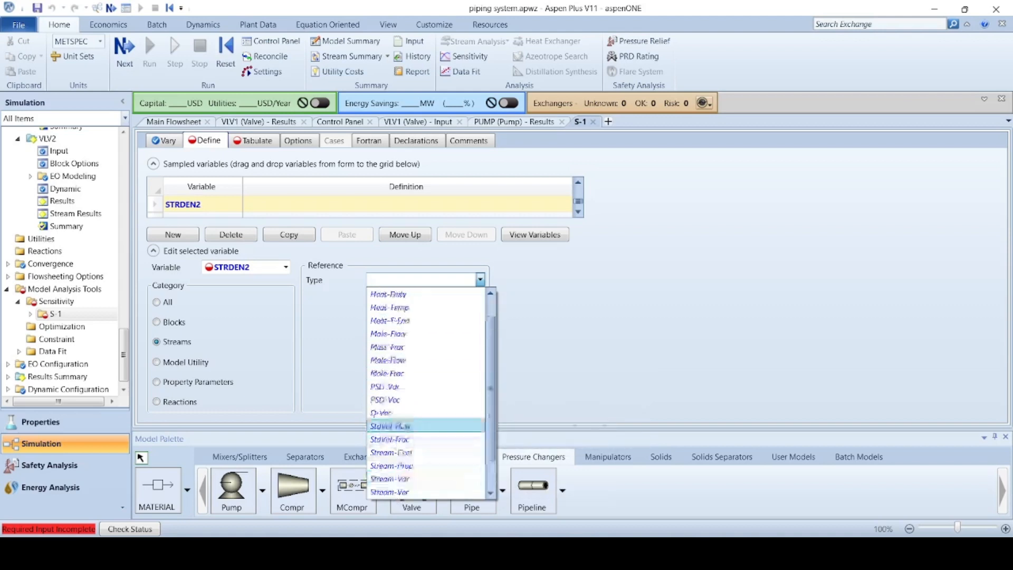
scroll(401, 425, up, 2)
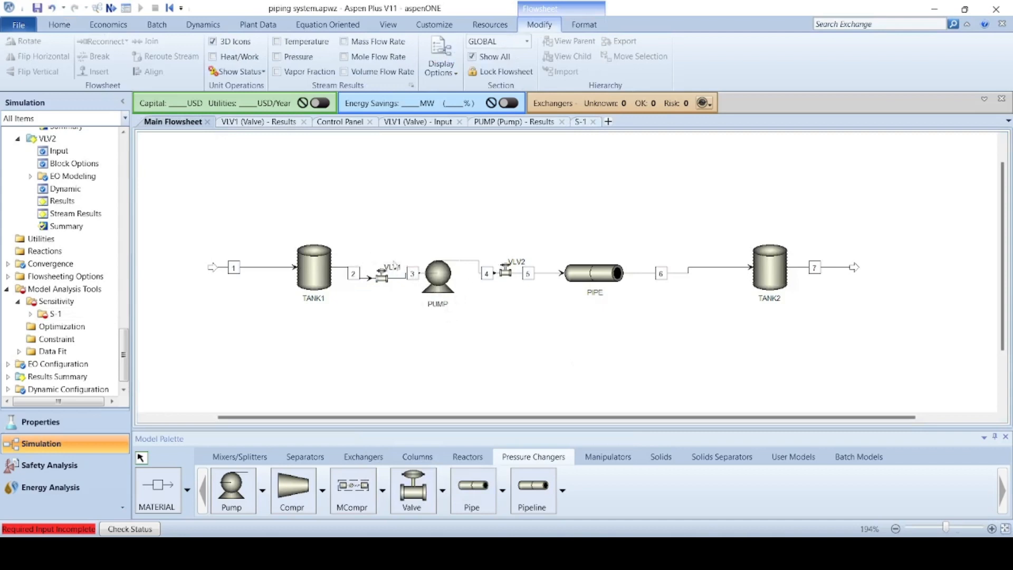
- Back in S-1, define STRDEN2 as type Stream-Prop, sampling property set DENSL of stream 3
click(580, 123)
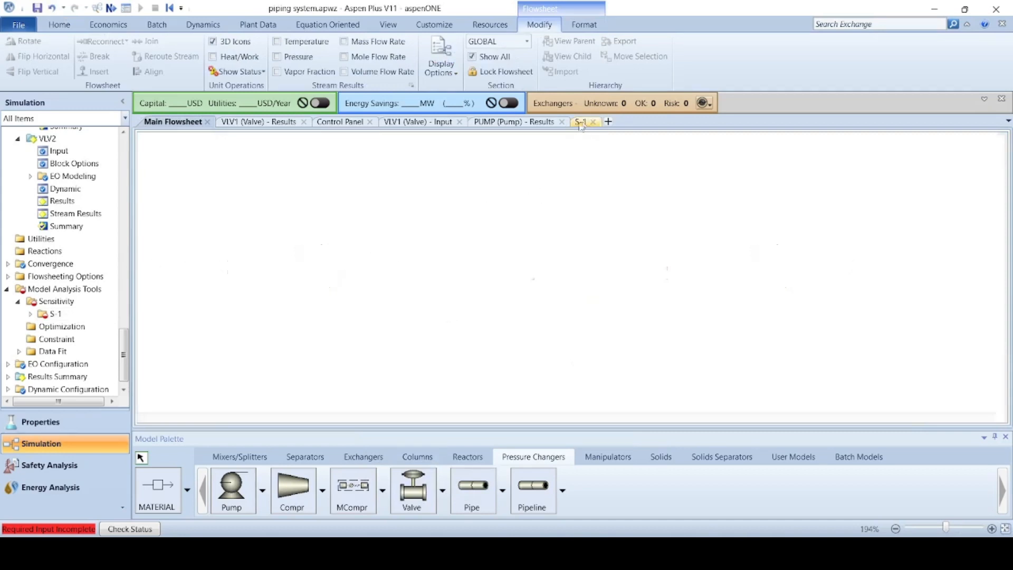
click(480, 280)
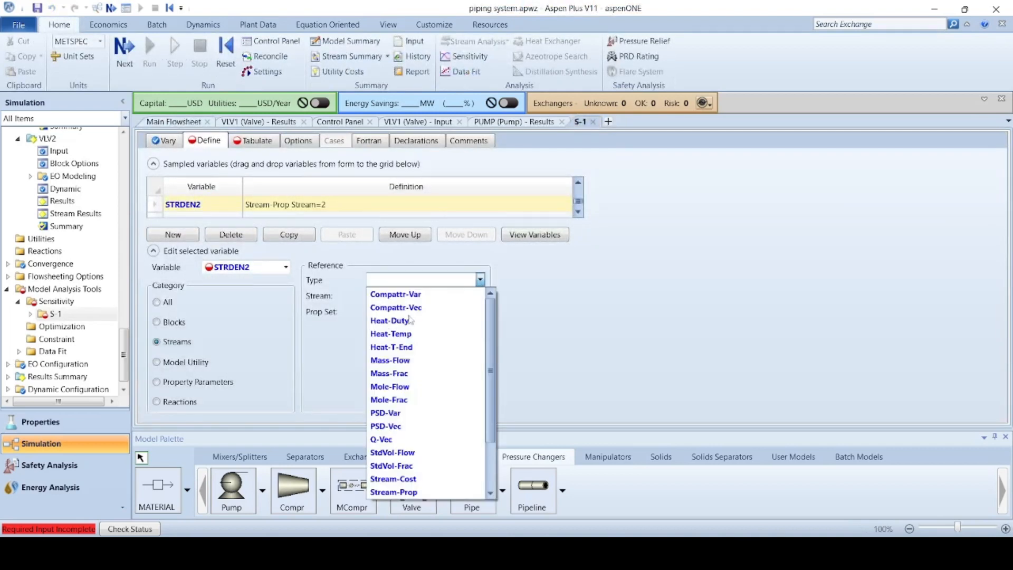
scroll(401, 412, down, 2)
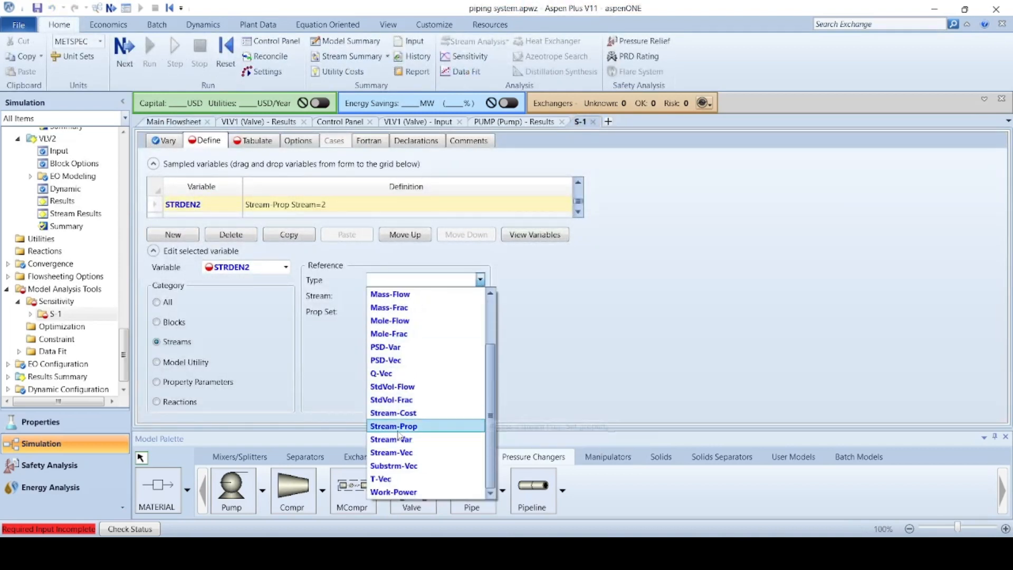
click(398, 428)
click(466, 298)
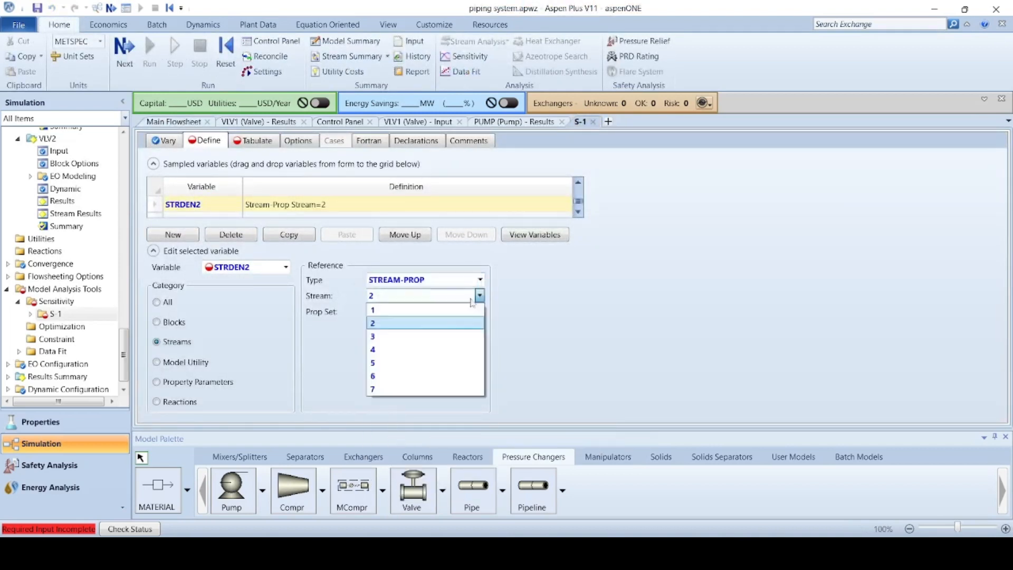
click(379, 336)
click(480, 312)
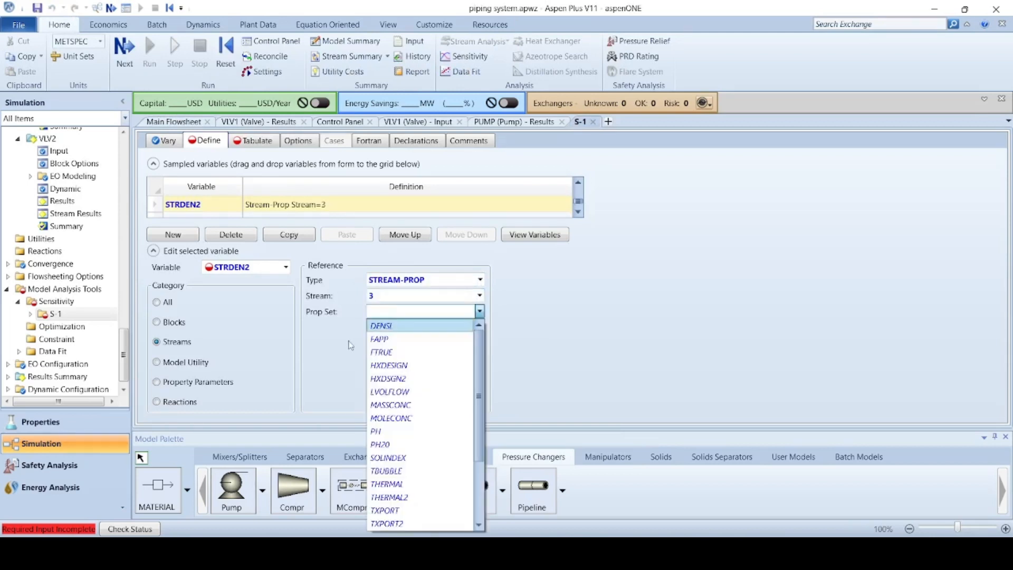
click(392, 327)
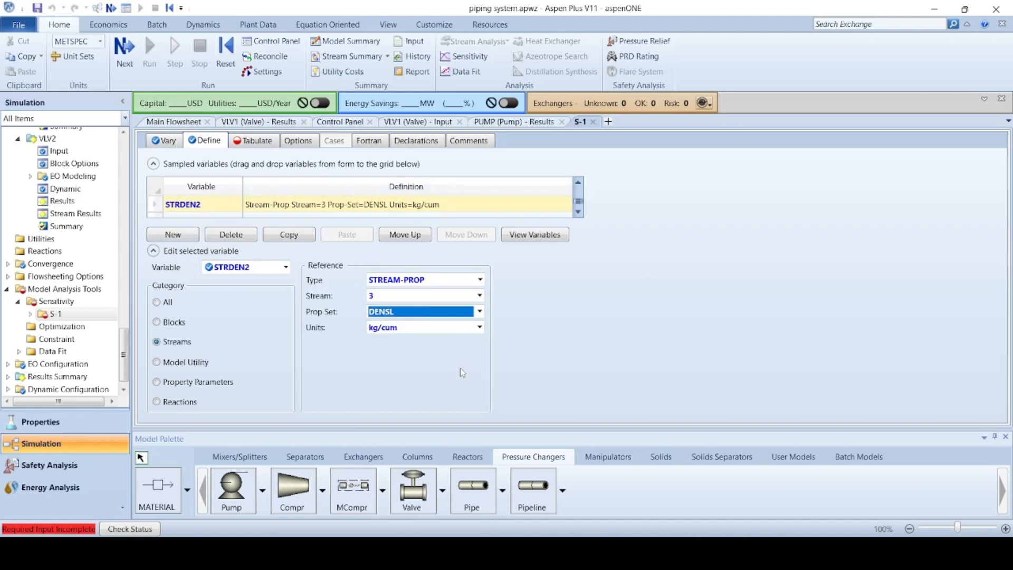
- Create another sampled variable named STRVP3 for sensitivity S-1
click(154, 236)
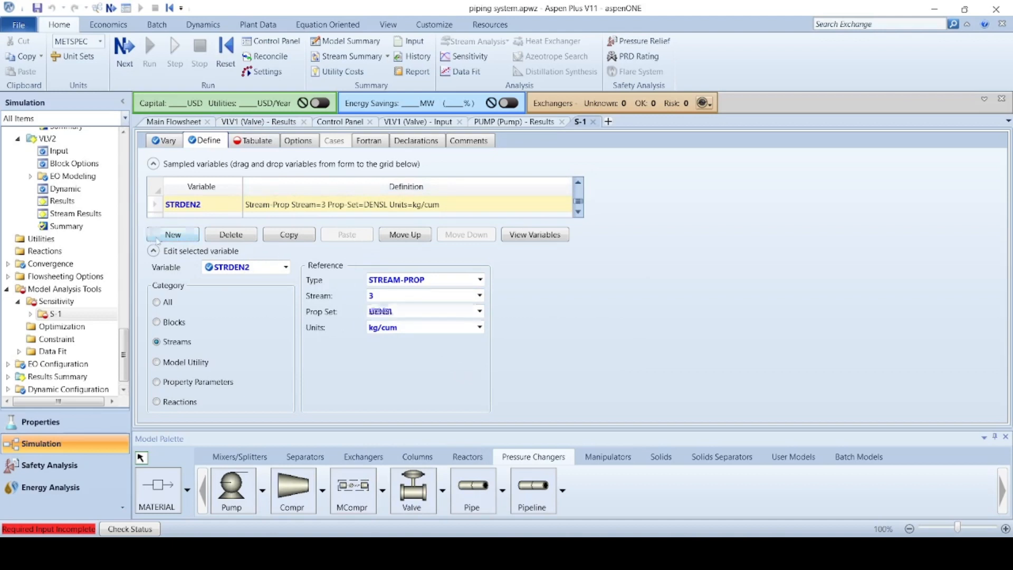
text(STRVP3)
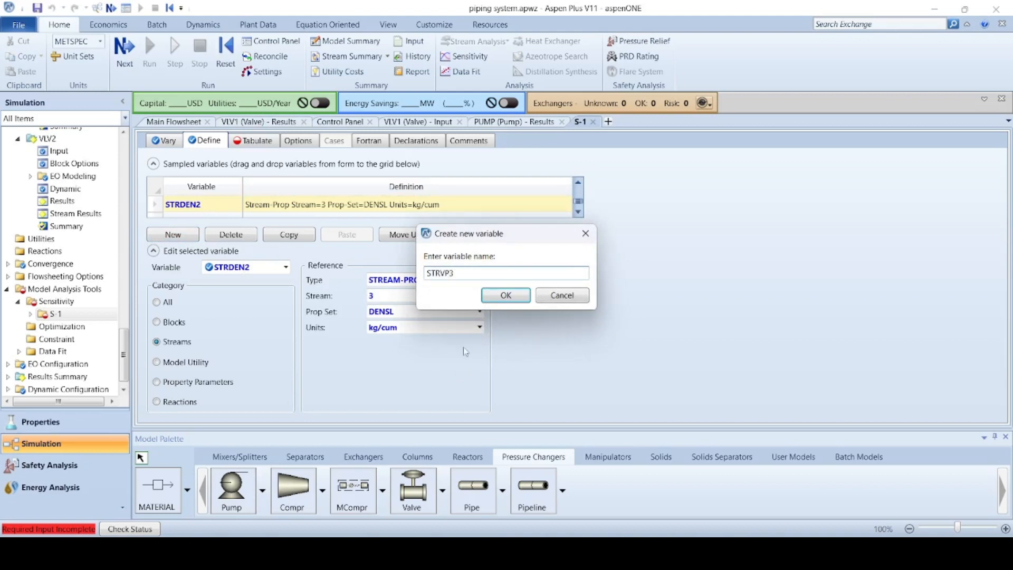
click(504, 294)
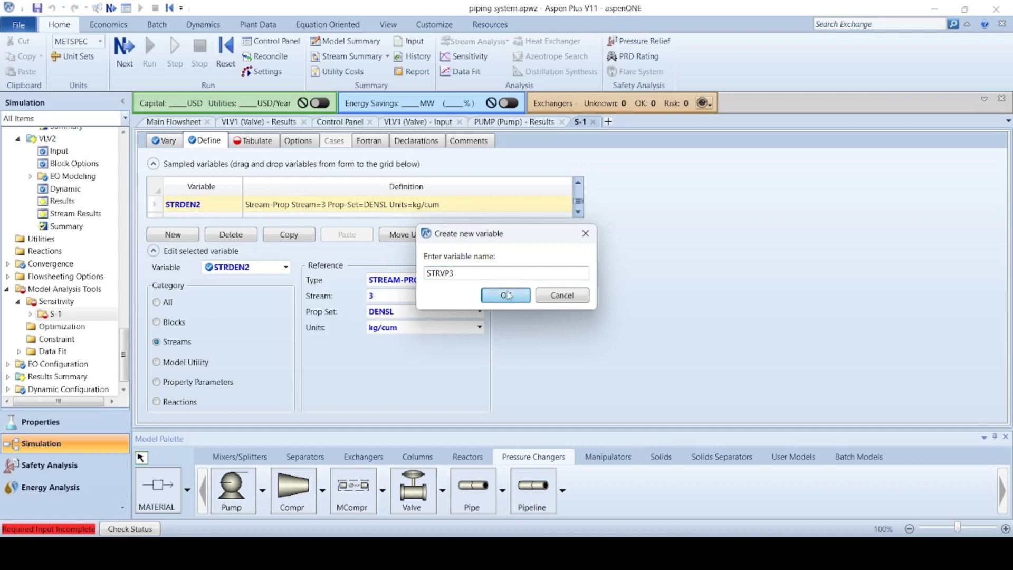
- Set STRVP3 to the Streams category with type Stream-Prop
click(157, 341)
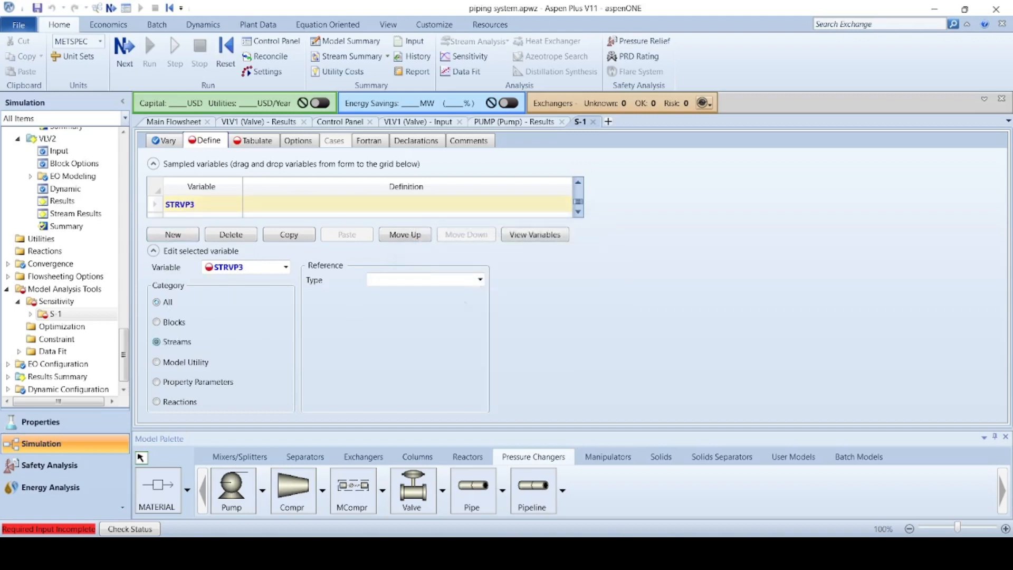
click(479, 279)
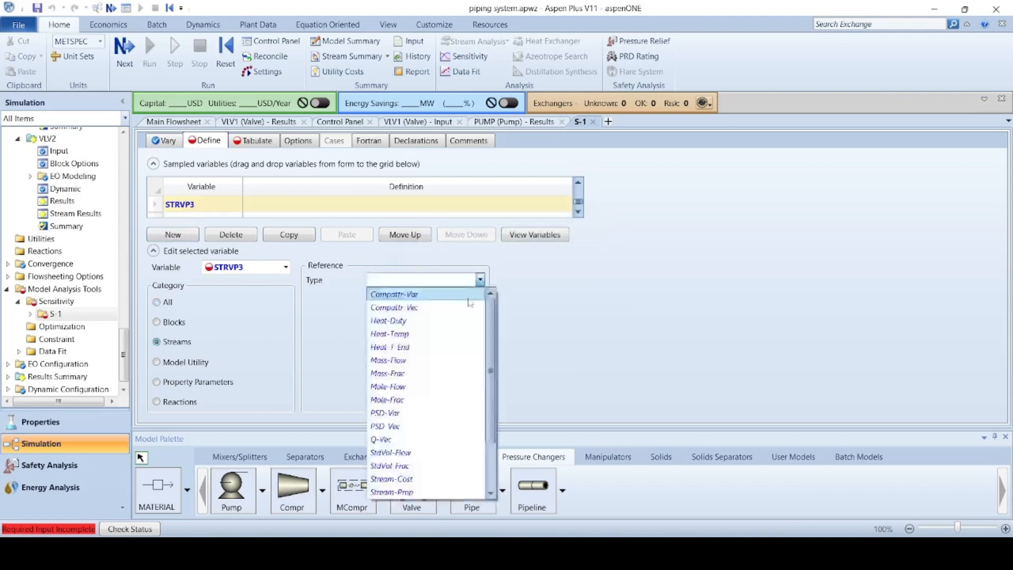
scroll(397, 482, down, 1)
click(397, 482)
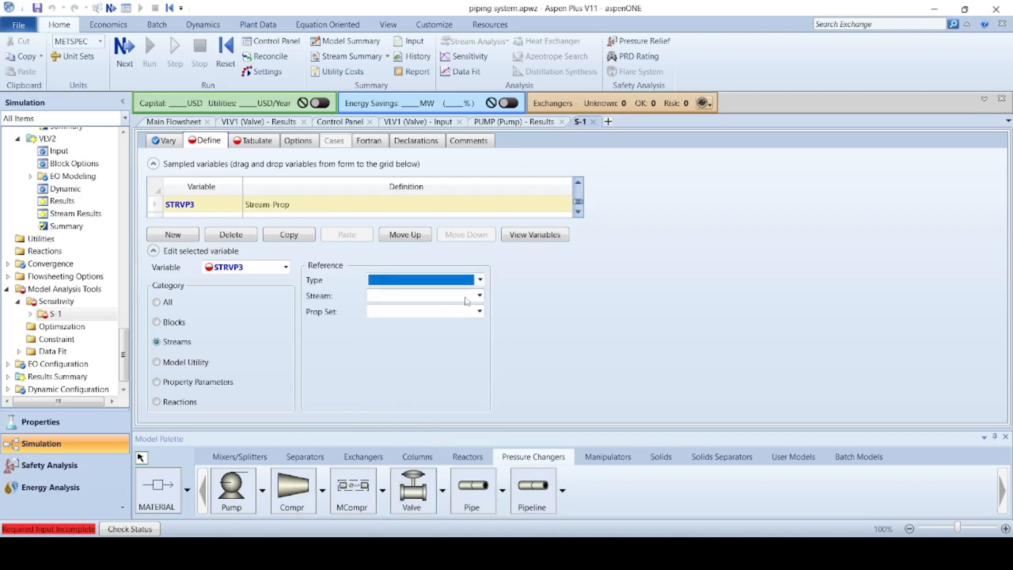
- Select stream 3 and property set PH20 for STRVP3 to sample
click(482, 300)
click(480, 295)
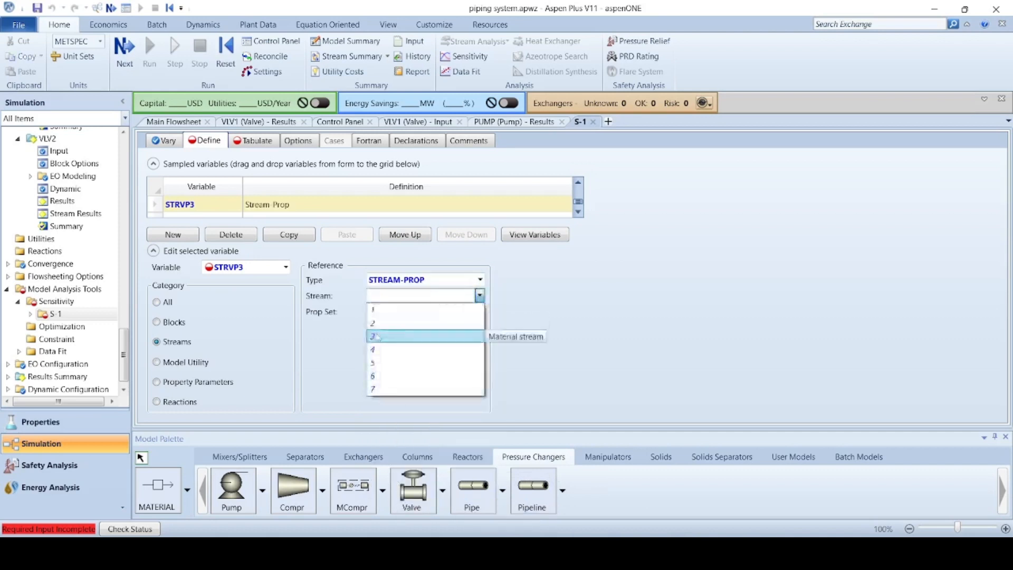
click(464, 334)
click(480, 311)
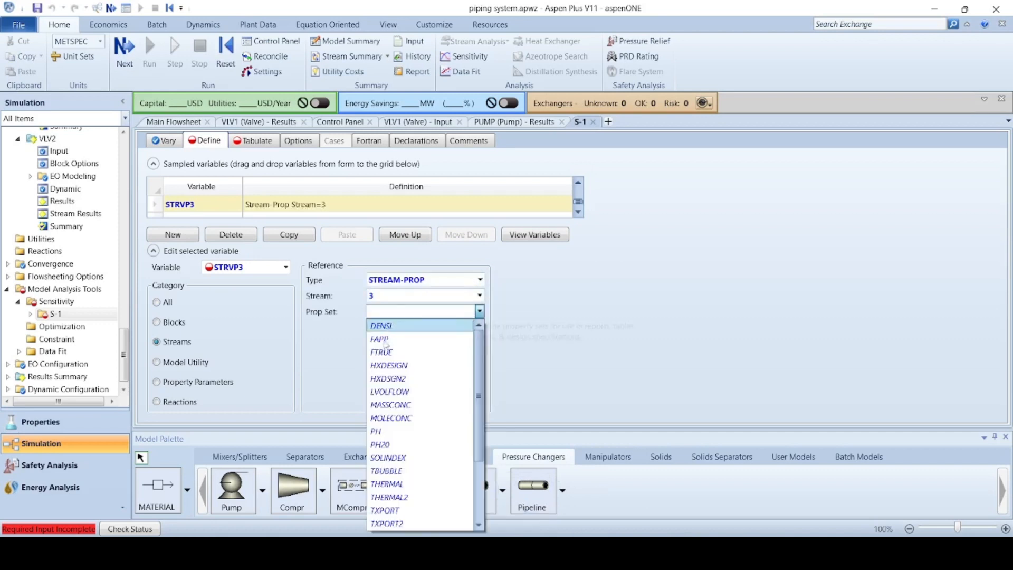
click(394, 445)
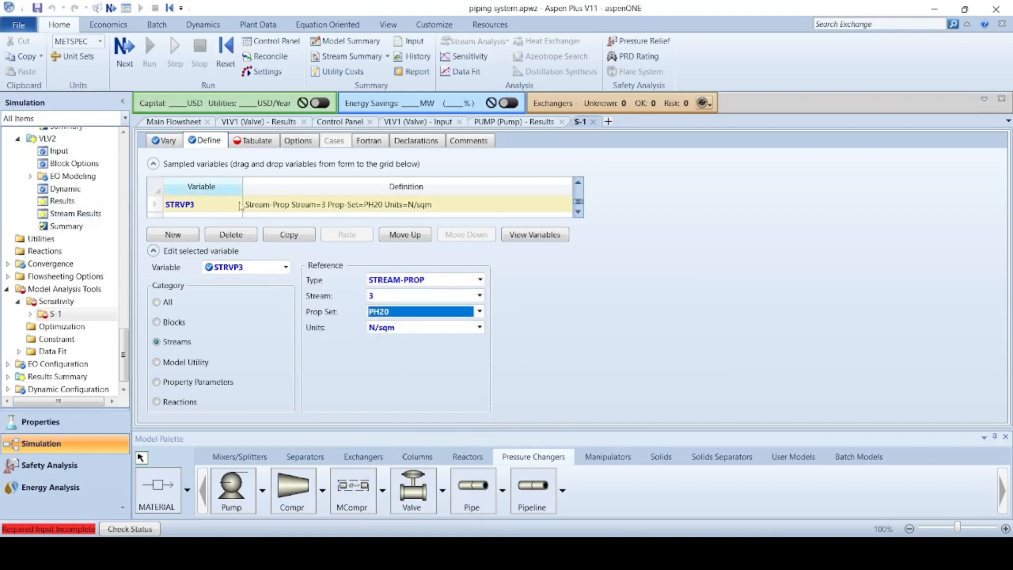
- Check the list of sampled variables and open the Fortran statements of sensitivity S-1
scroll(294, 210, down, 1)
scroll(280, 203, up, 3)
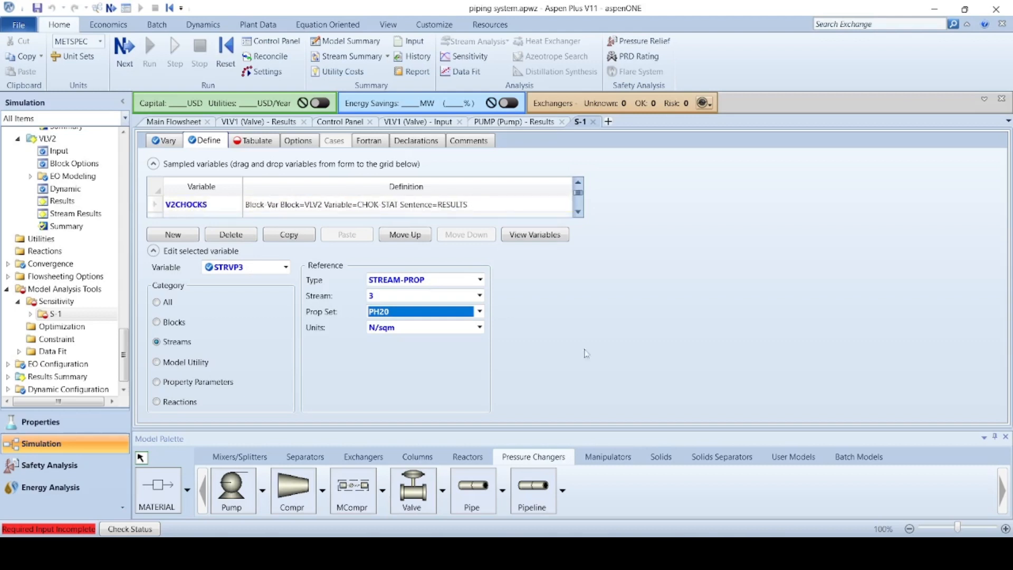
click(373, 143)
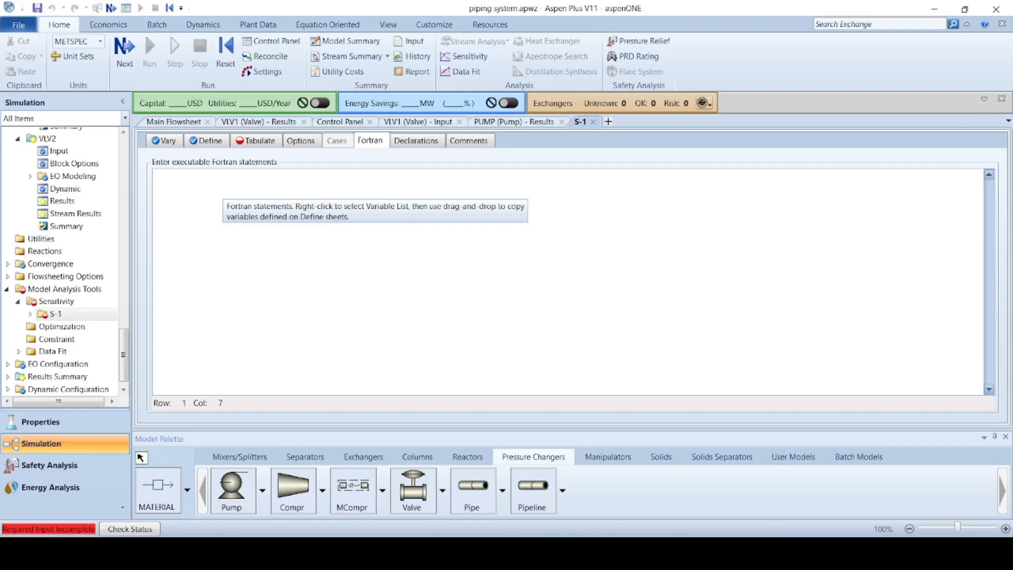
- Begin the Fortran statement RNPSH = STRVP3, checking the vapour pressure variable's name among the sampled variables
text(RNFB)
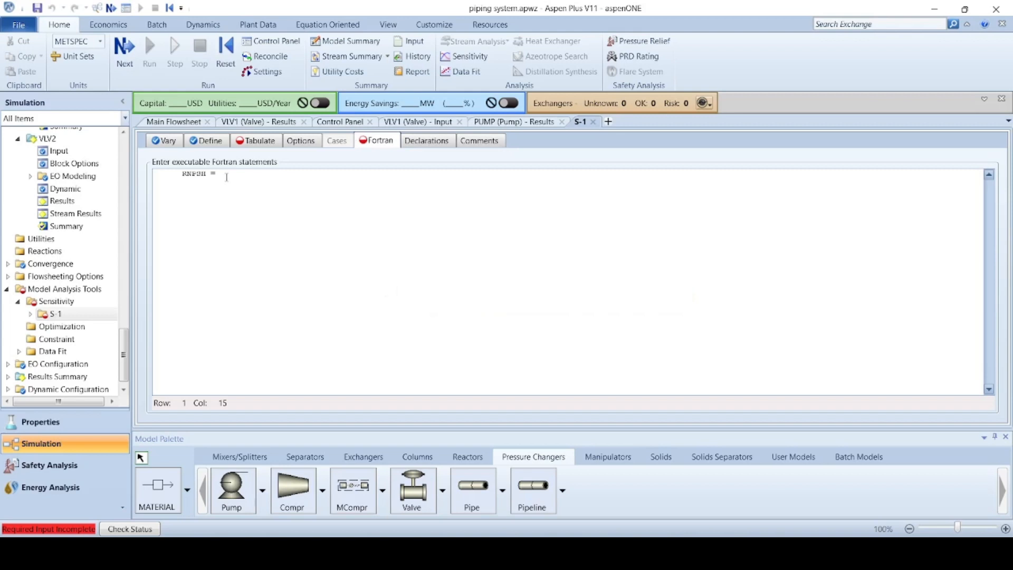
text(B)
text(2)
text(RPR)
text(3)
click(206, 143)
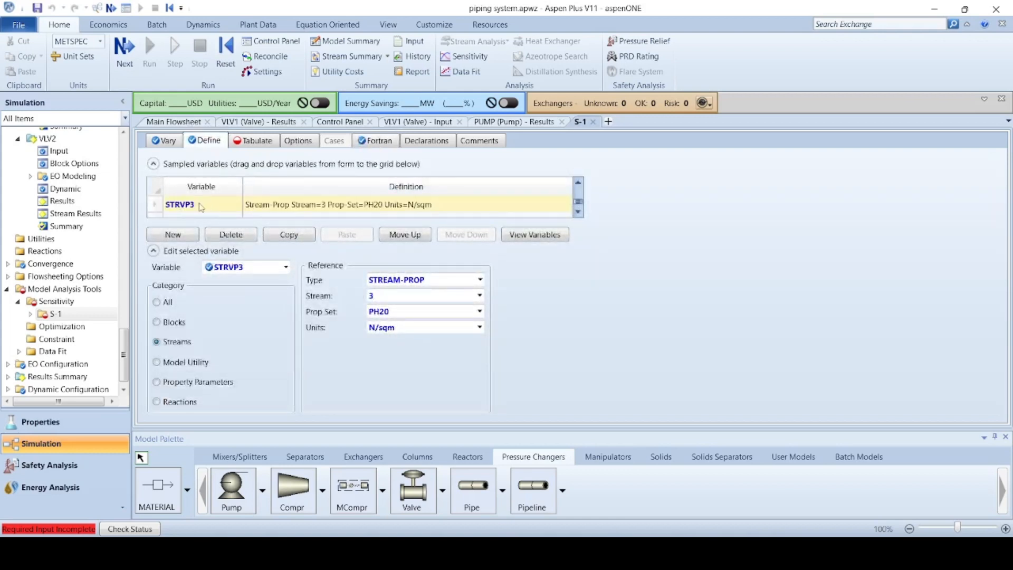
click(371, 143)
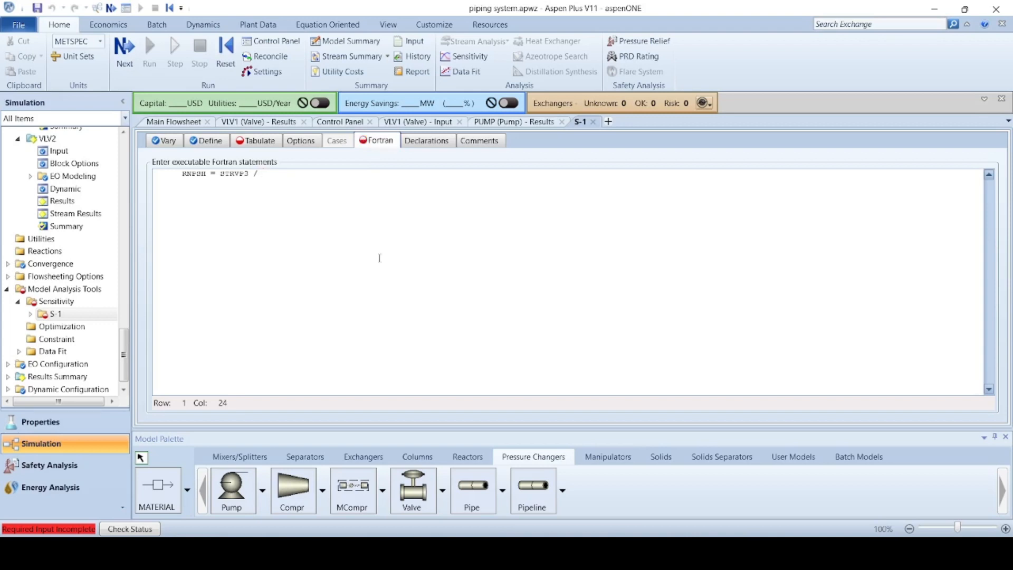
- Complete the RNPSH statement by dividing STRVP3 by (9.8 * STRDEN2), checking the density variable's name and removing the extra space
text(/ ( 9.0 * STRDEN)
click(162, 143)
click(204, 141)
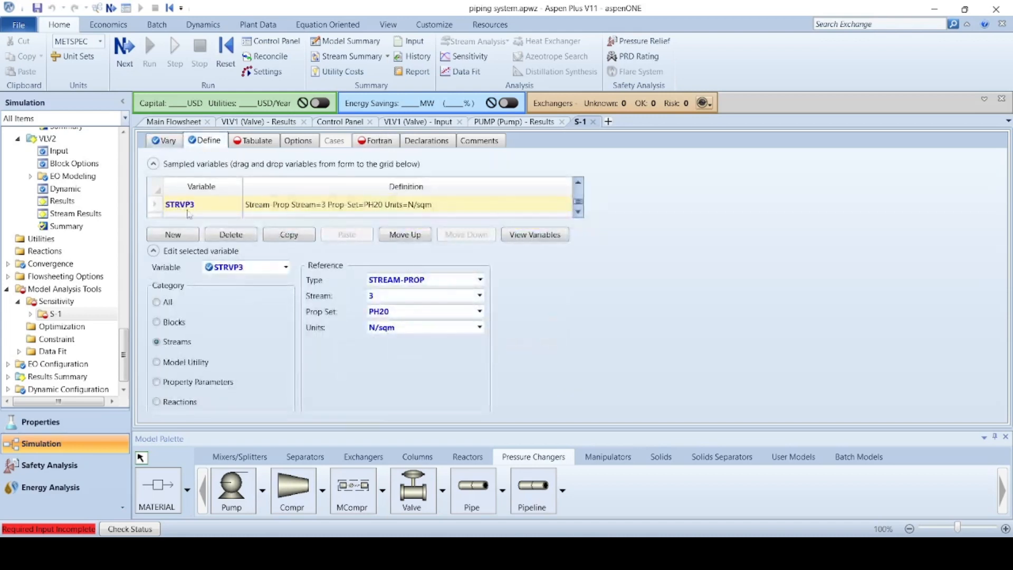
scroll(189, 211, down, 1)
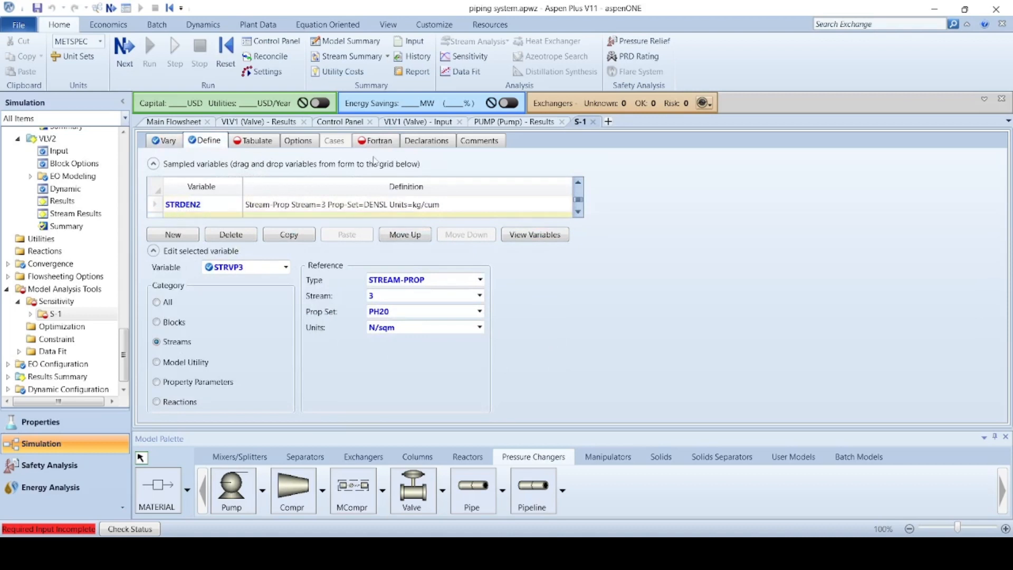
click(376, 141)
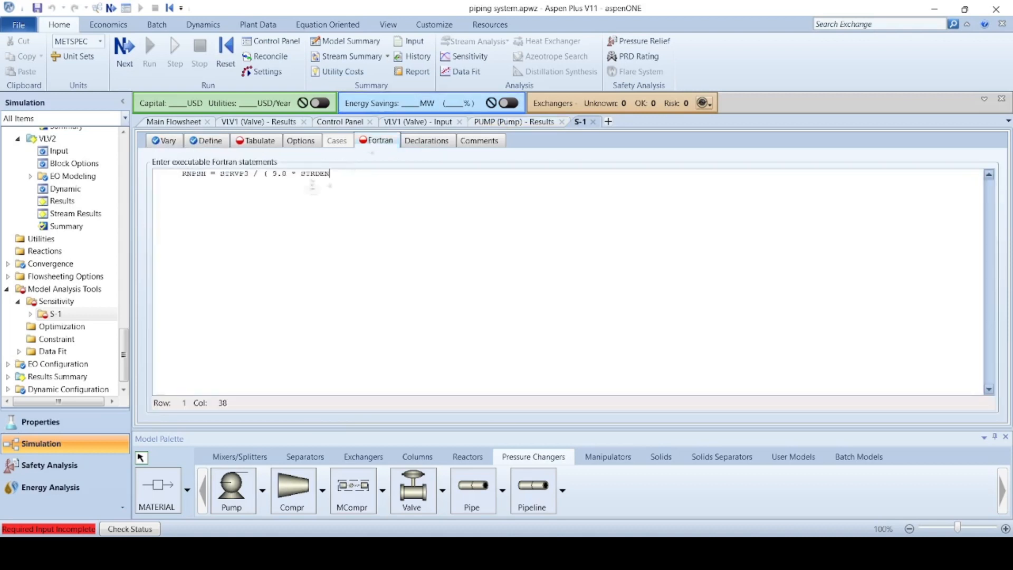
text(2)
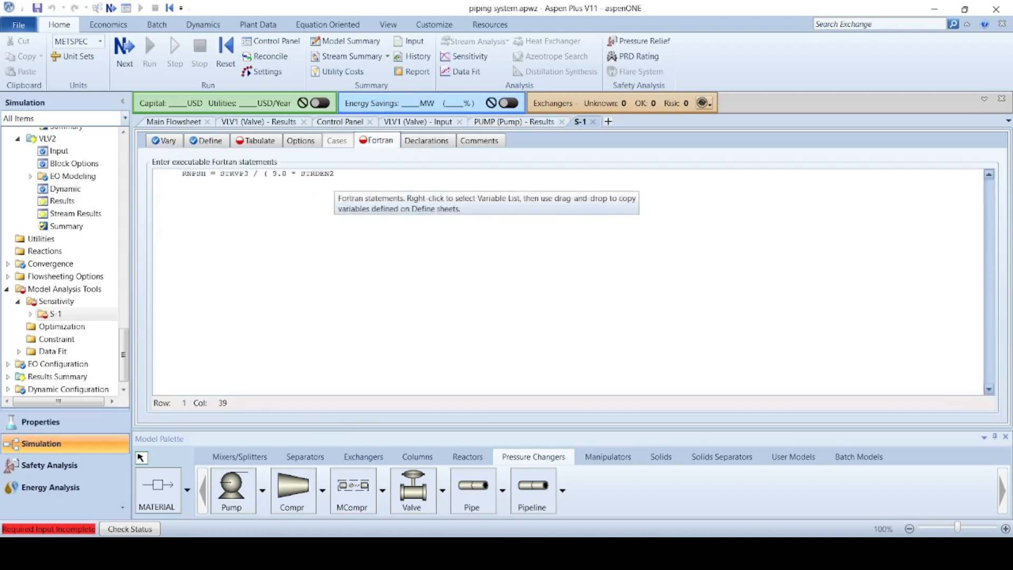
text())
key(Return)
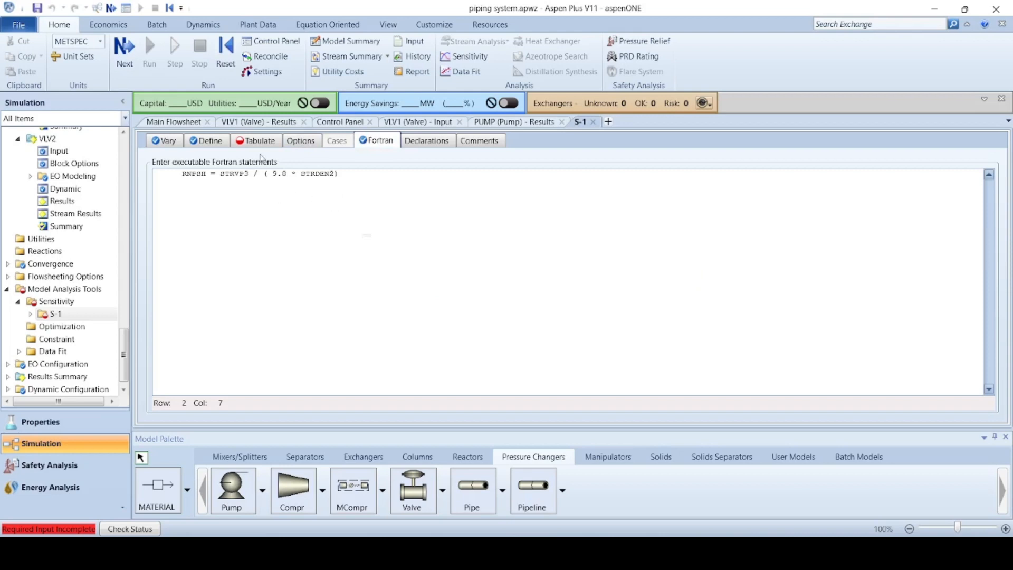
click(273, 174)
key(BackSpace)
click(307, 196)
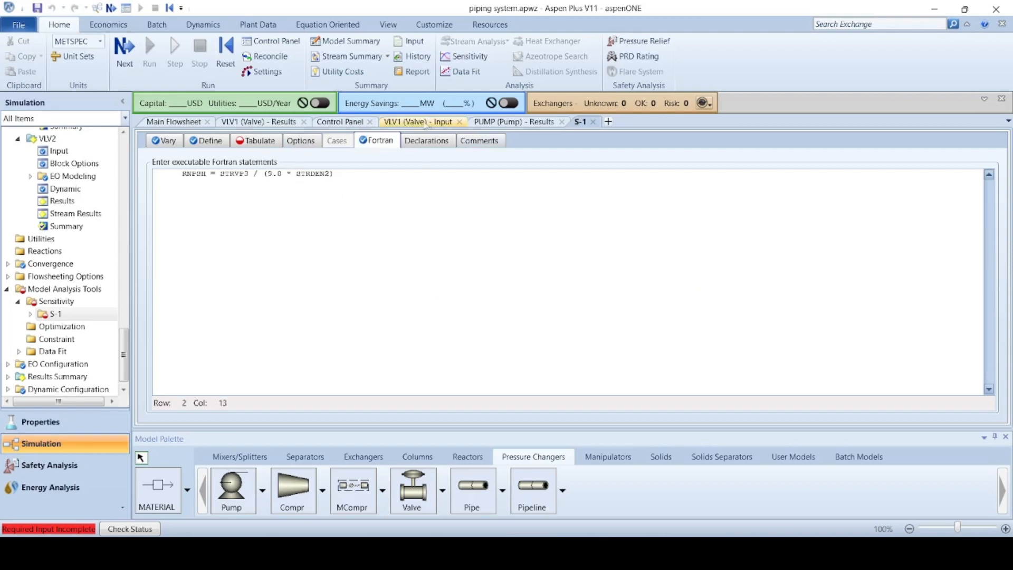
- Fill the S-1 tabulation with all sampled variables and delete the STRDEN2 and STRVP3 rows
click(243, 141)
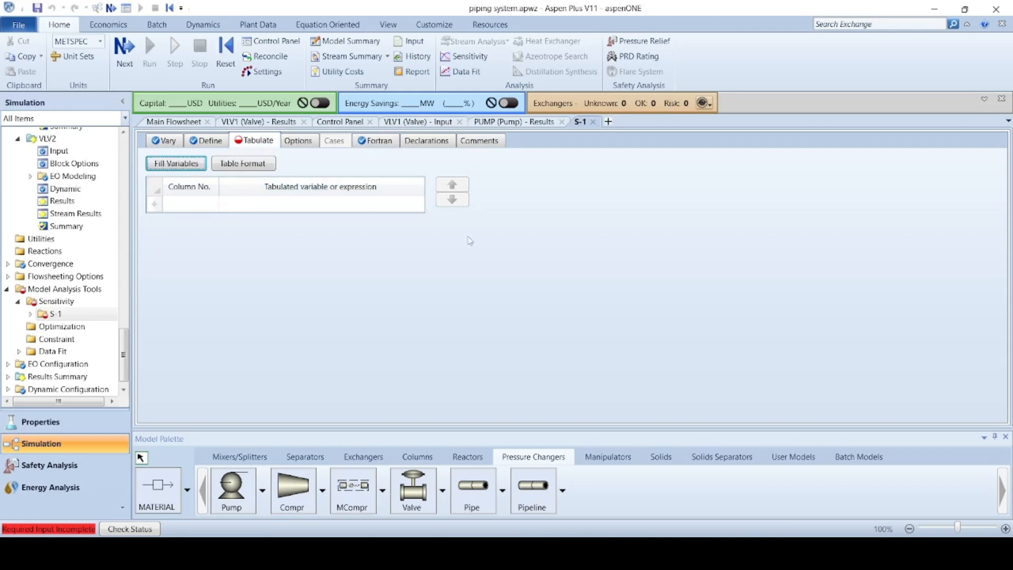
click(175, 164)
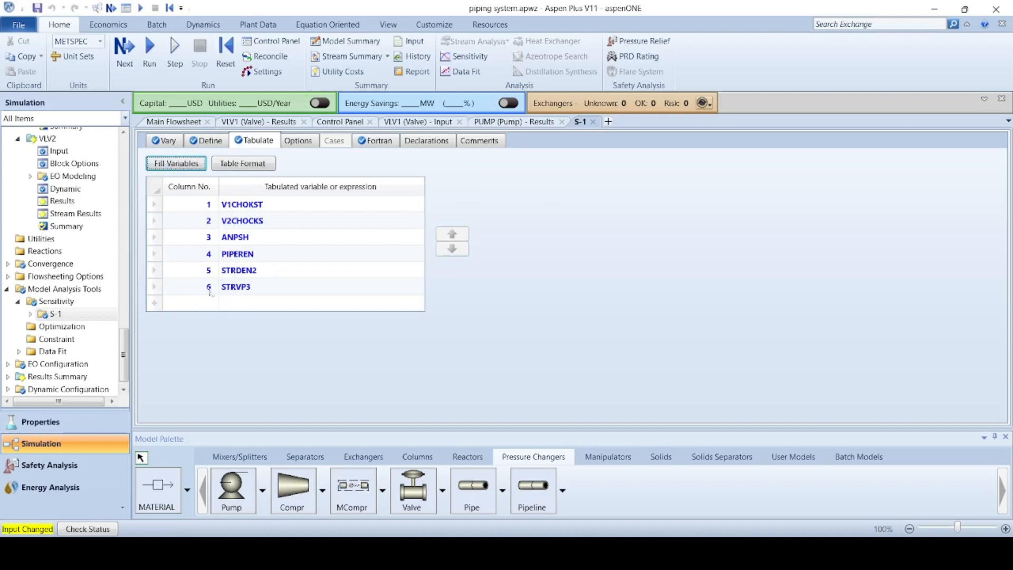
click(155, 271)
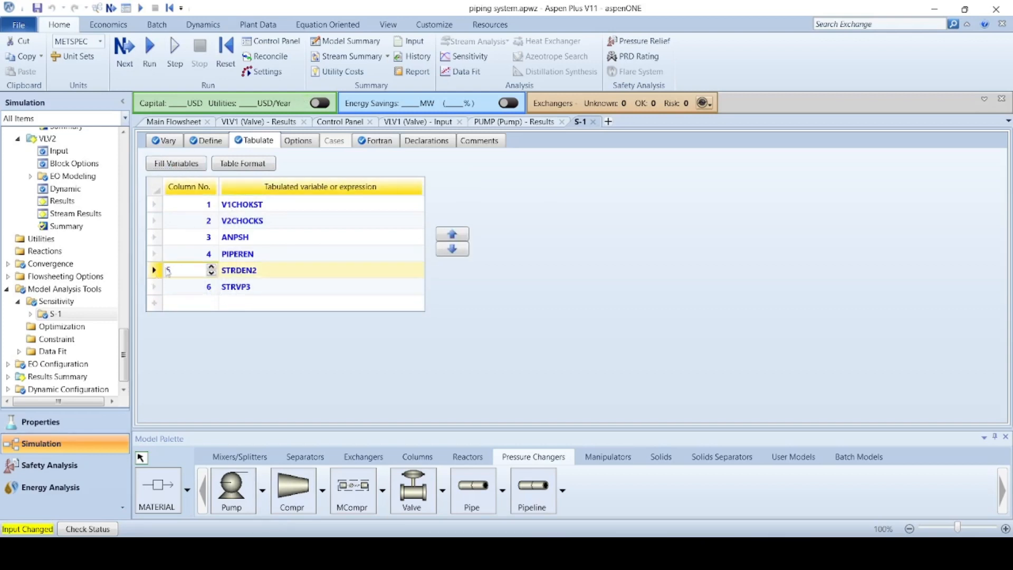
right_click(156, 269)
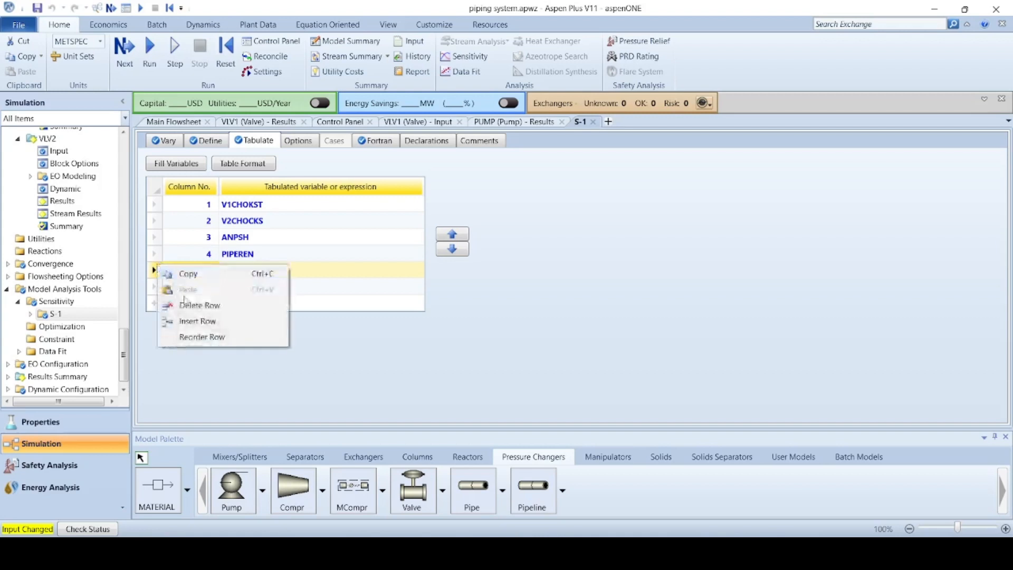
click(199, 309)
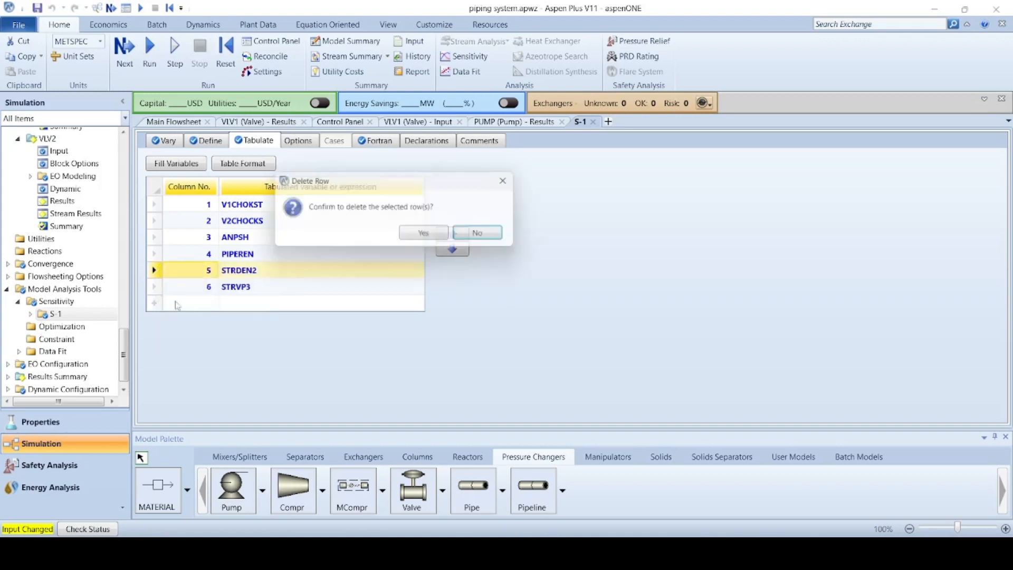
click(421, 236)
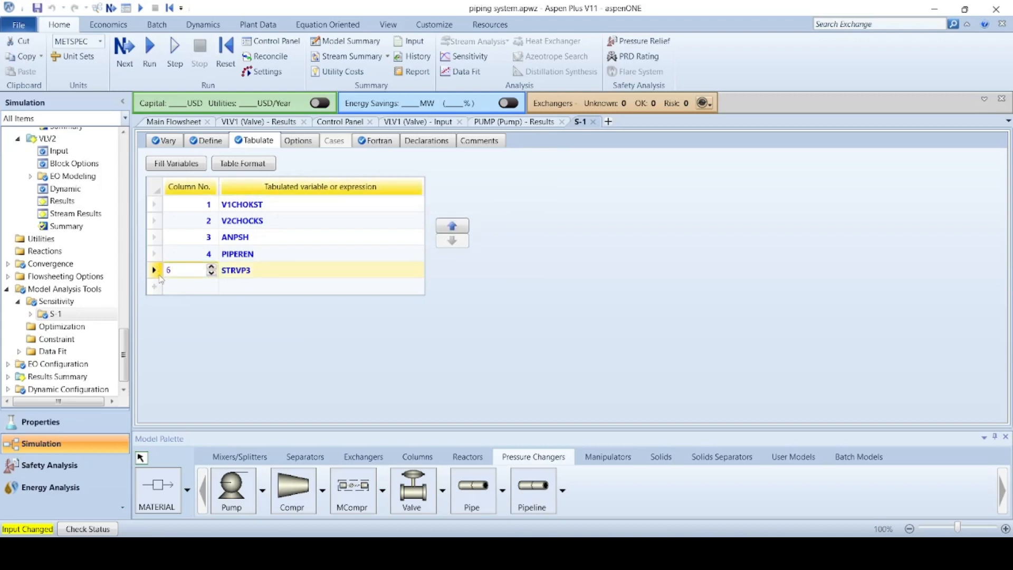
right_click(161, 279)
click(199, 313)
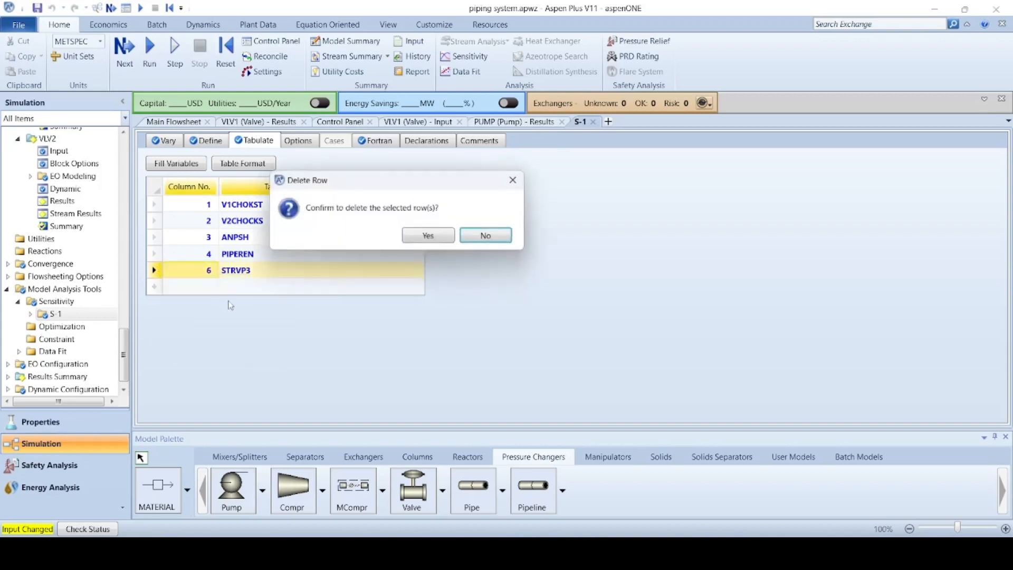
click(417, 233)
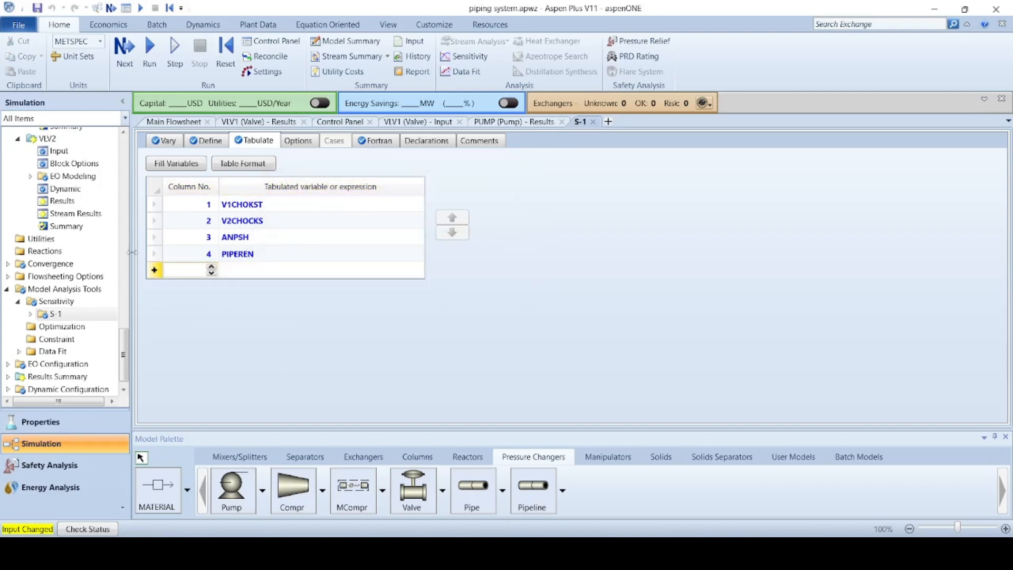
- Add RNPSH as a tabulated variable and move it up one row, above PIPEREN
click(157, 271)
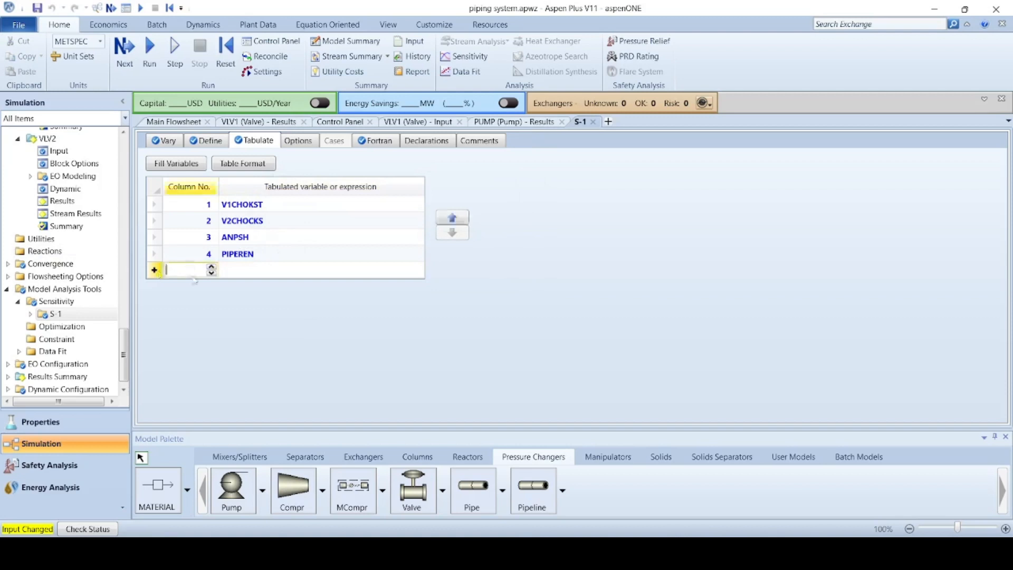
text(5)
click(249, 270)
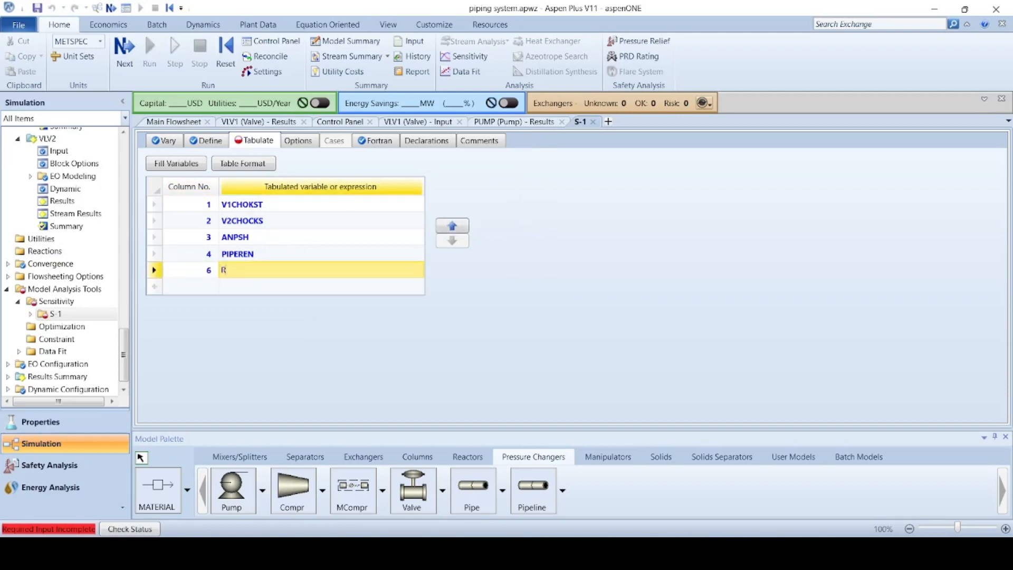
text(RNPSH)
key(Return)
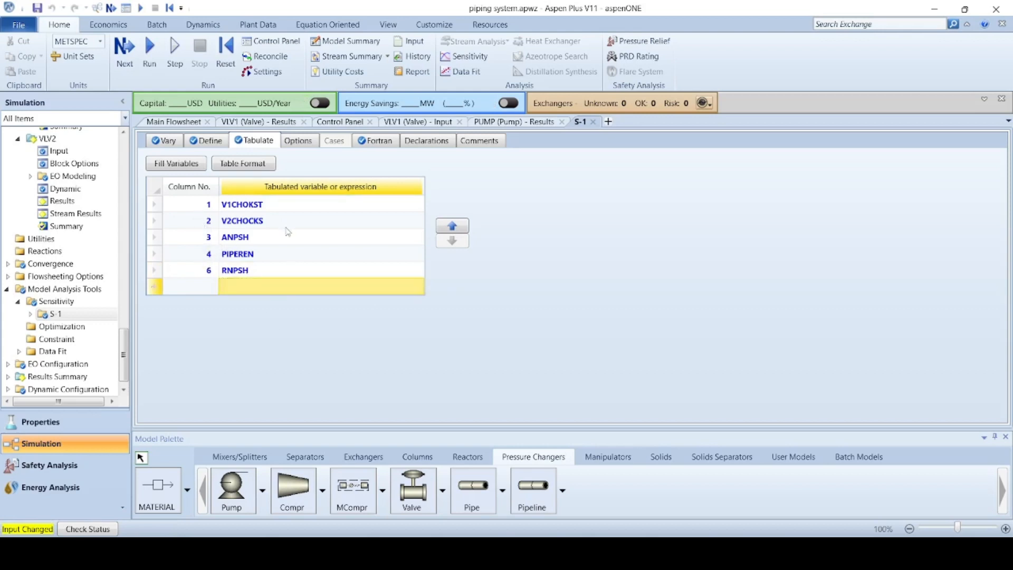
click(160, 272)
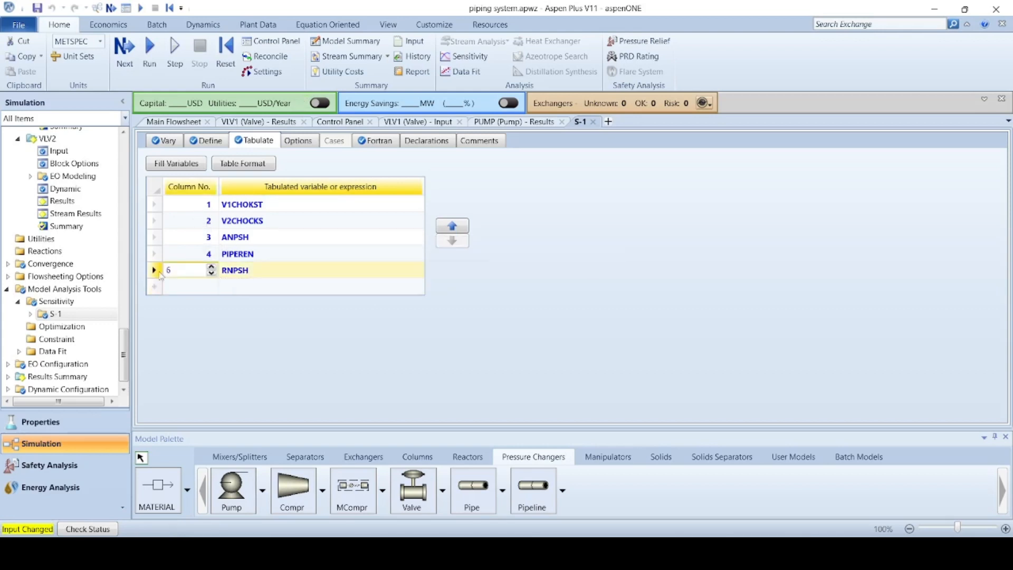
click(452, 227)
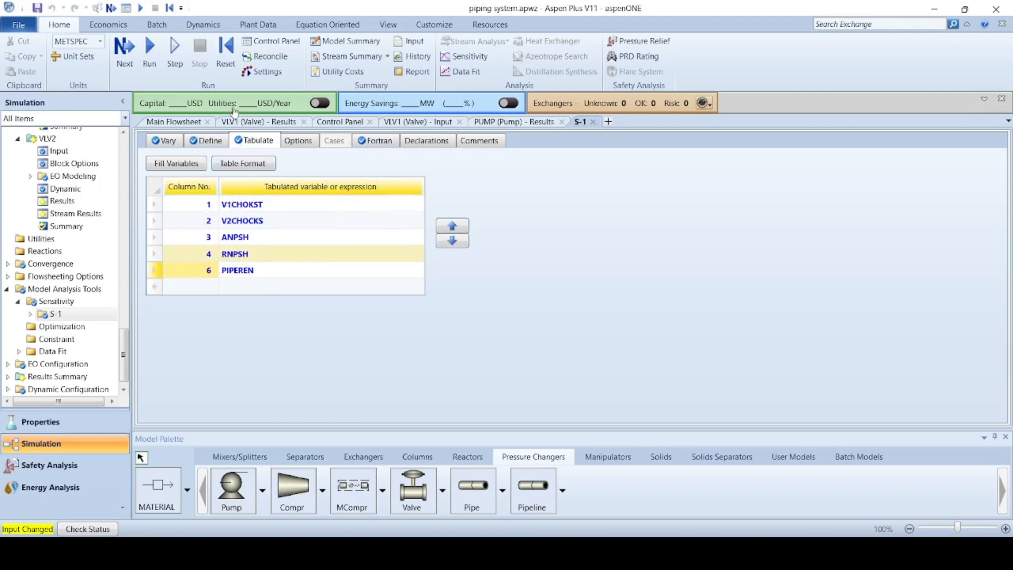
- Reinitialize the whole simulation and run it with sensitivity S-1
click(226, 52)
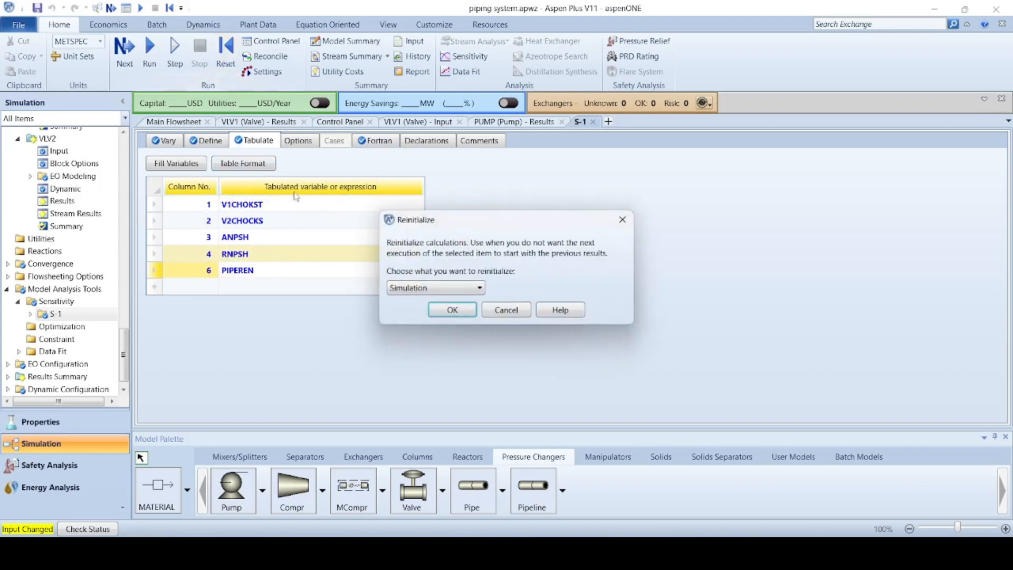
click(452, 310)
click(583, 293)
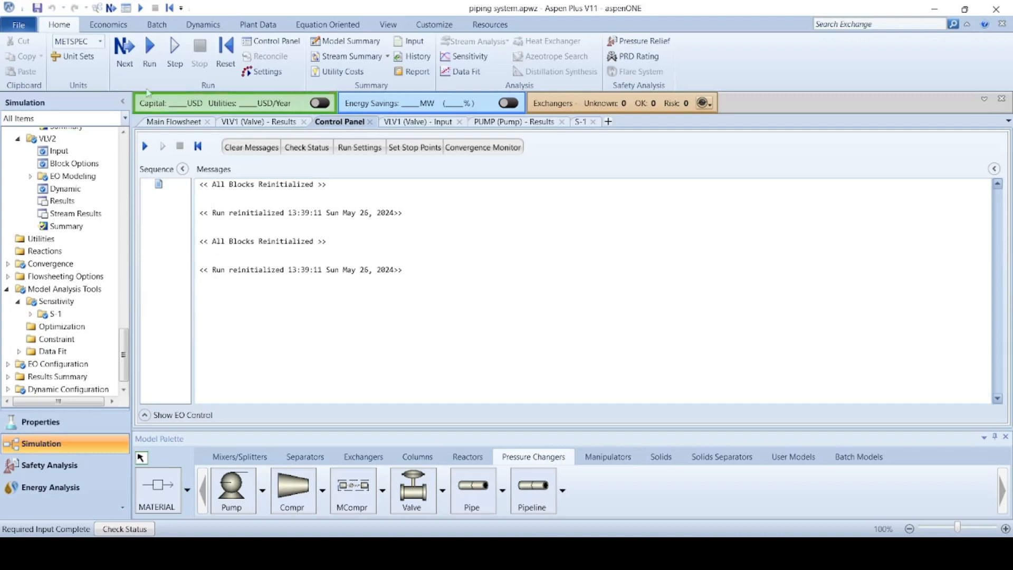
click(125, 50)
click(581, 302)
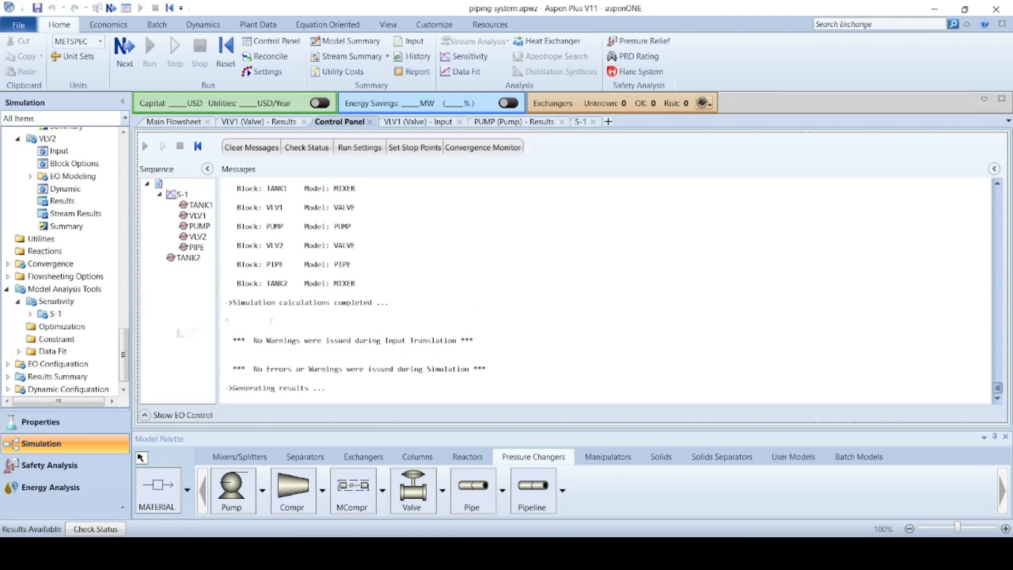
- Open the S-1 sensitivity results and examine valve choking, ANPSH, RNPSH and pipe Reynolds number across the water flow cases
click(29, 315)
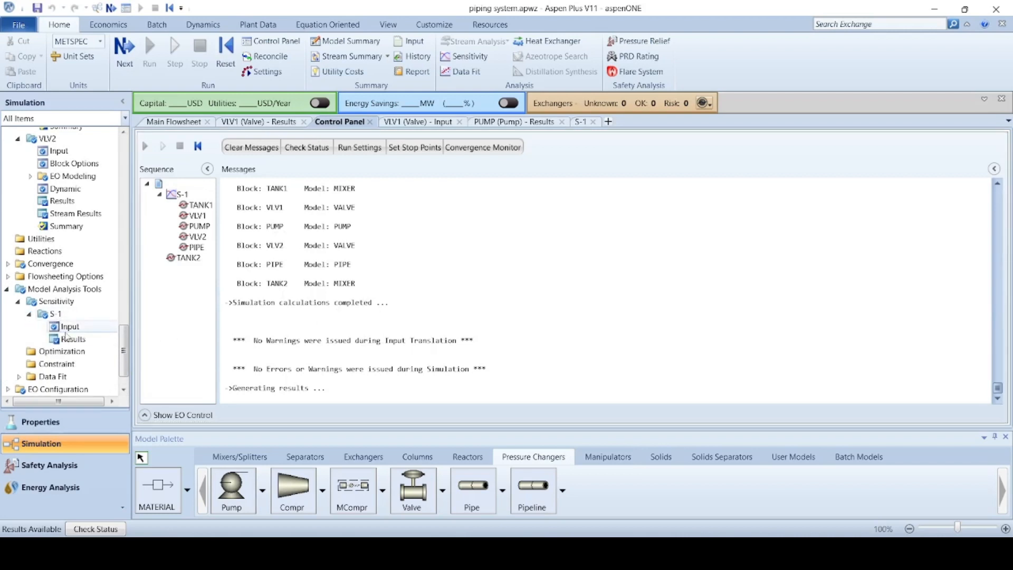
click(65, 336)
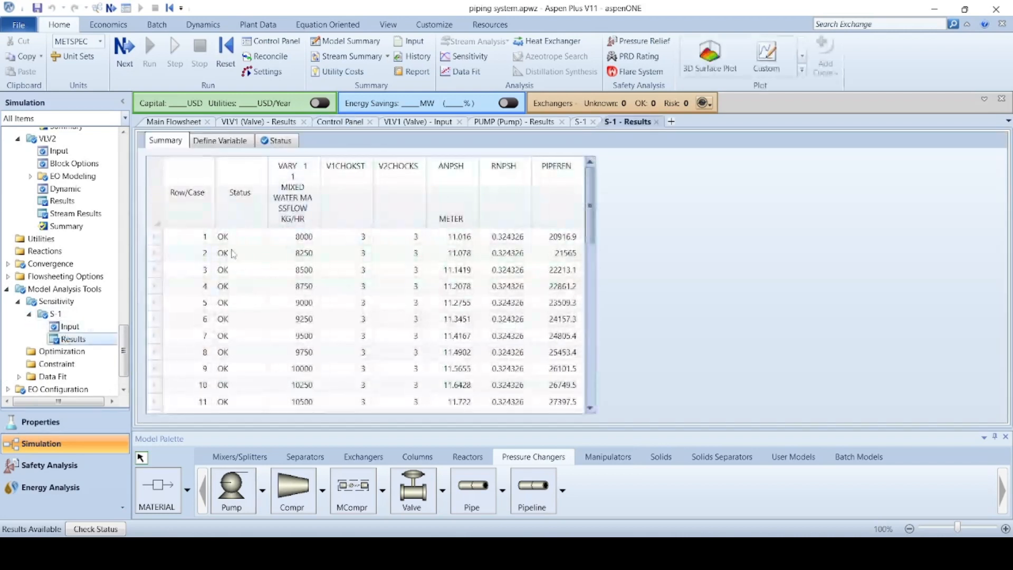
scroll(242, 317, down, 6)
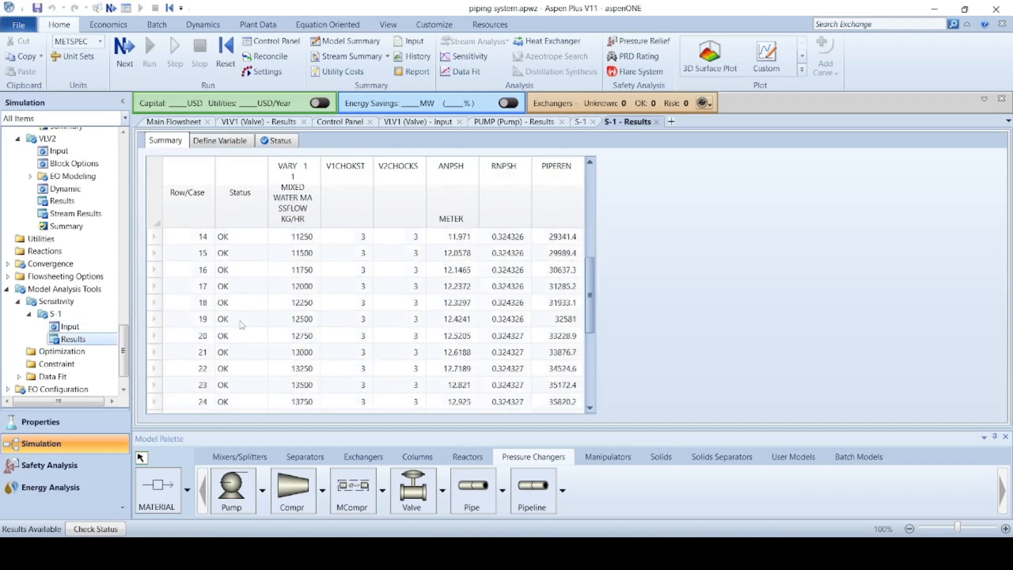
scroll(242, 331, up, 5)
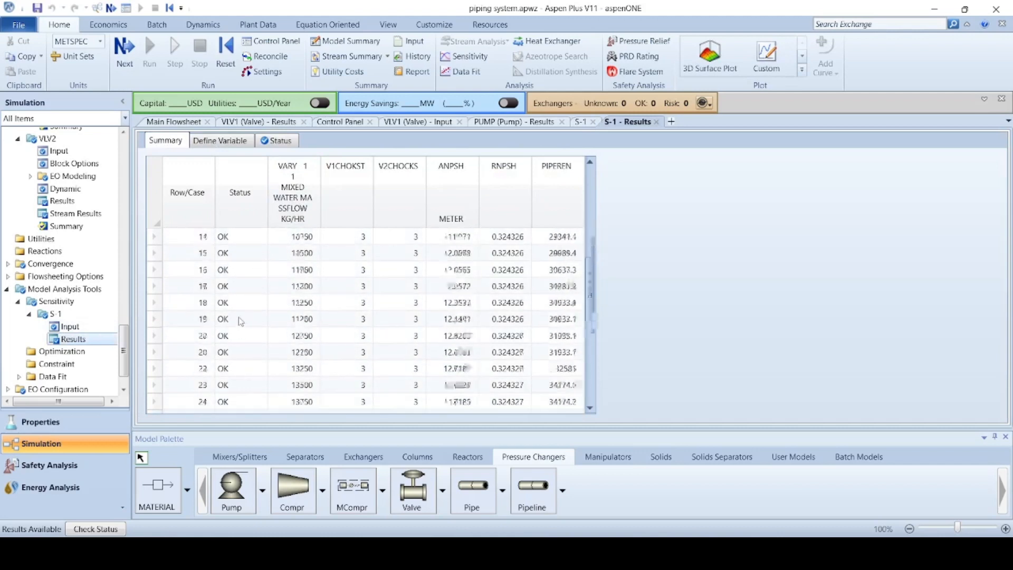
scroll(238, 320, up, 2)
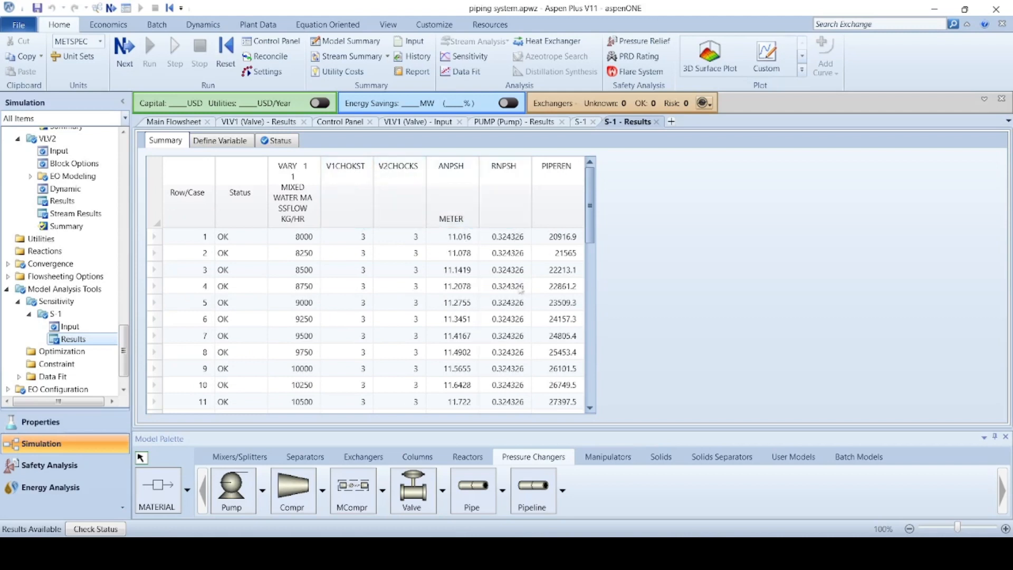
scroll(514, 323, down, 3)
scroll(509, 368, down, 5)
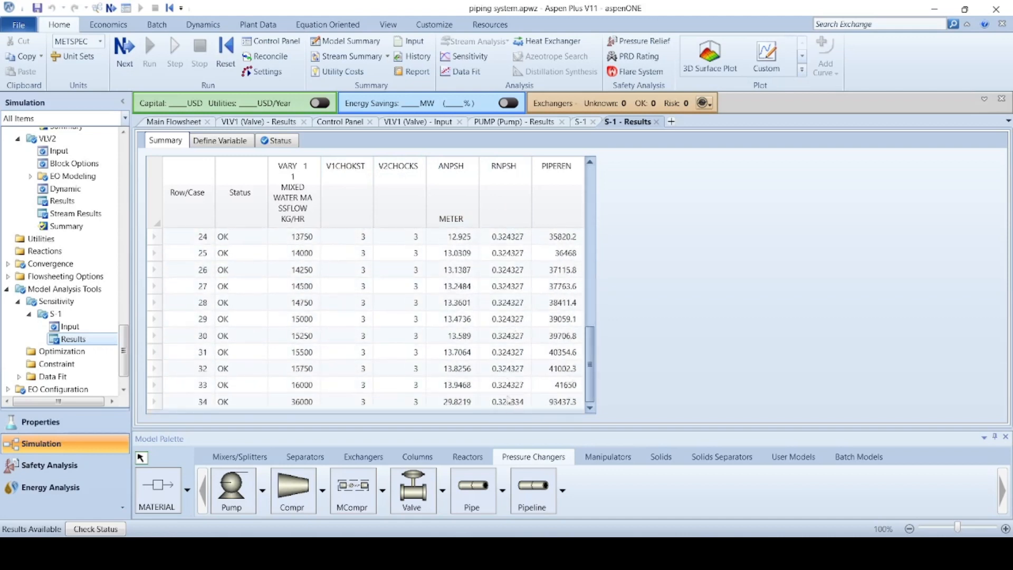
scroll(508, 327, up, 1)
scroll(508, 325, up, 2)
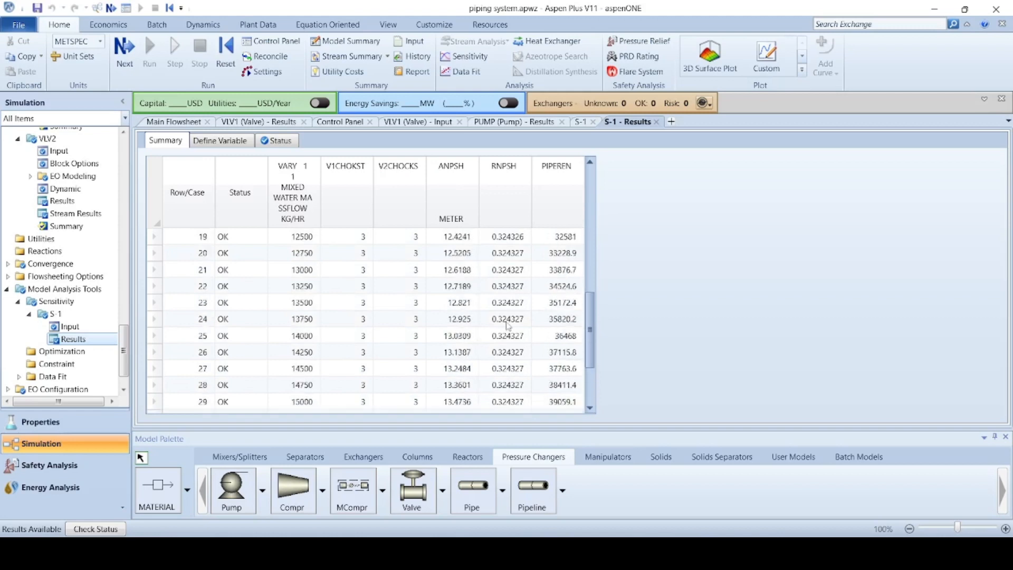
scroll(508, 326, up, 5)
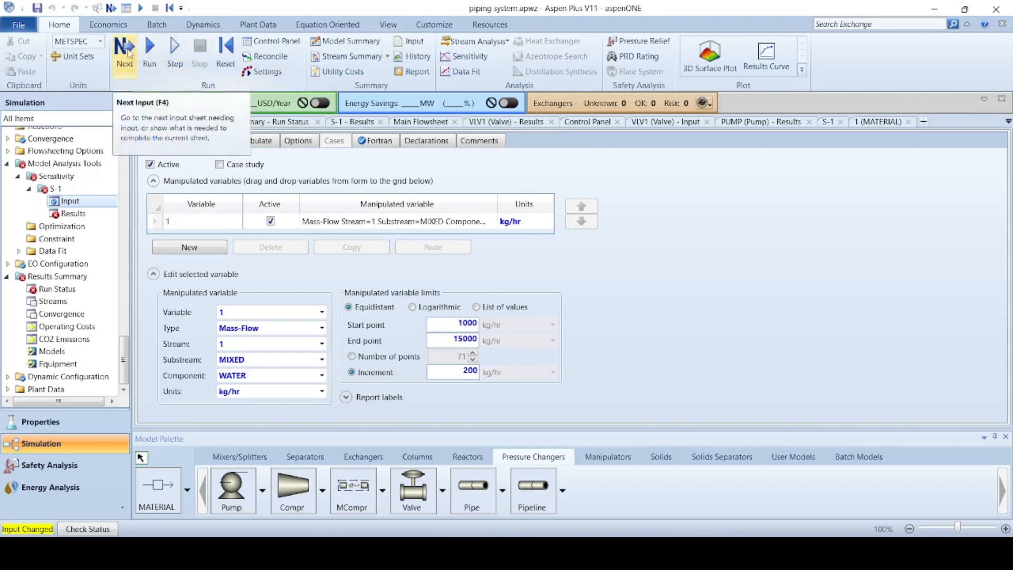
- Reinitialize the simulation for the S-1 water flow range of 1000 to 15000 kg/hr
click(225, 53)
click(452, 309)
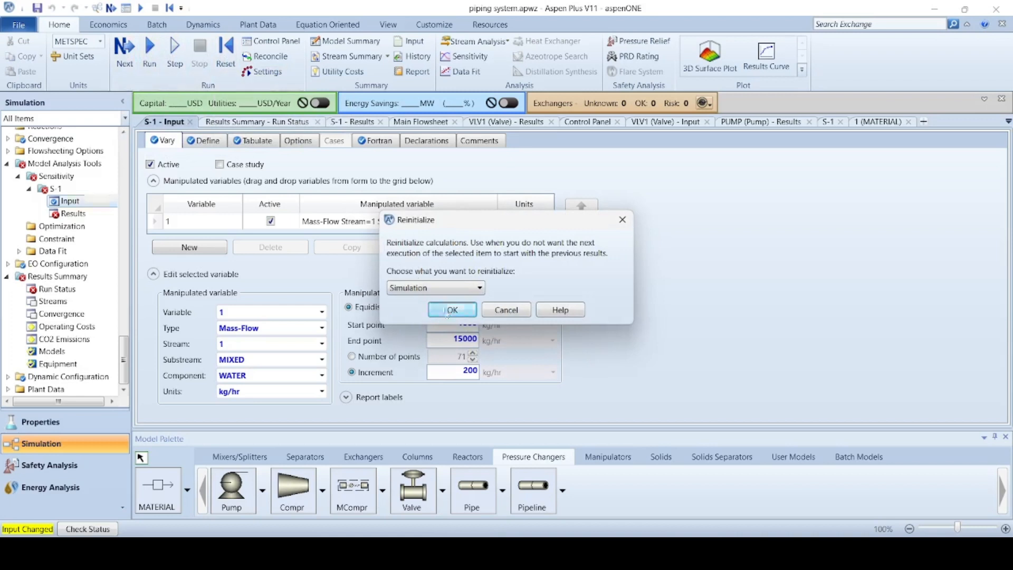
click(581, 290)
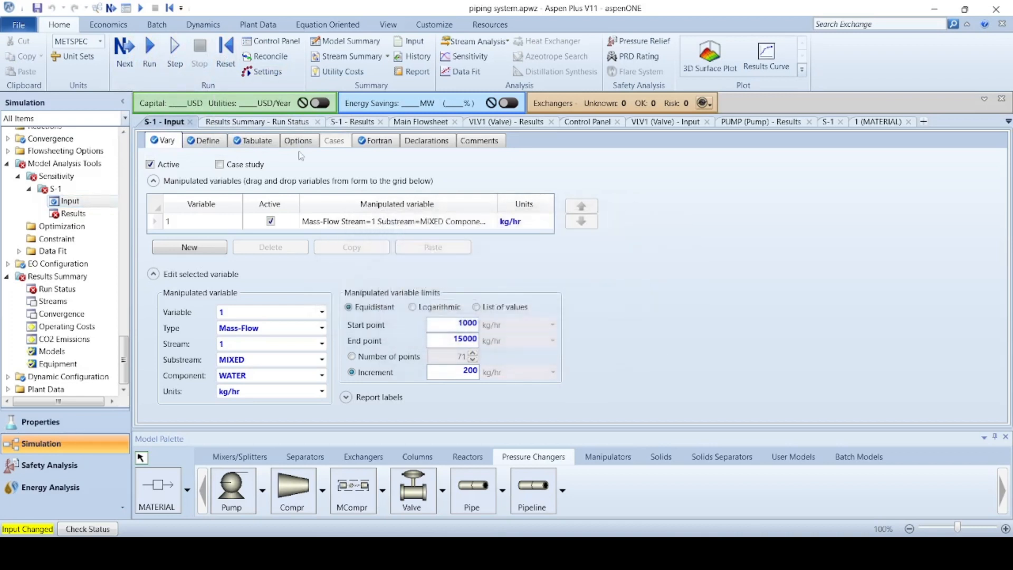
- Run the simulation with sensitivity S-1 over the 1000 to 15000 kg/hr water flow range and open its results table
click(130, 49)
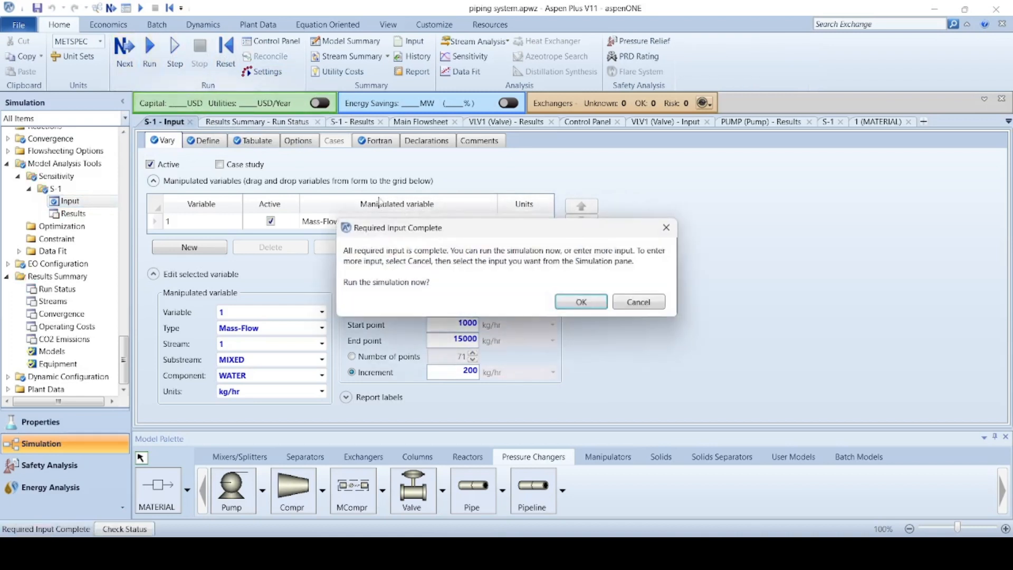
click(576, 303)
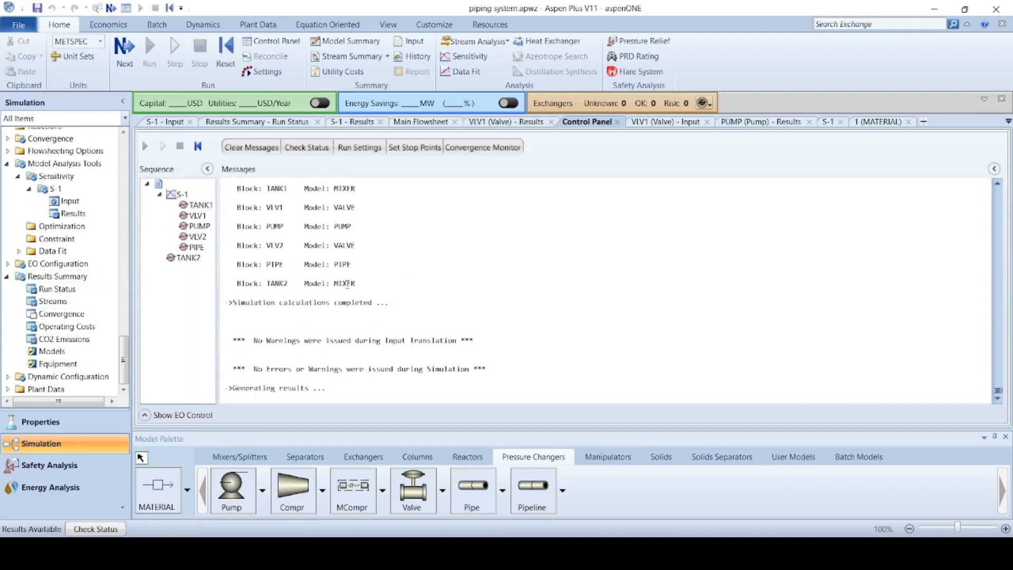
click(95, 216)
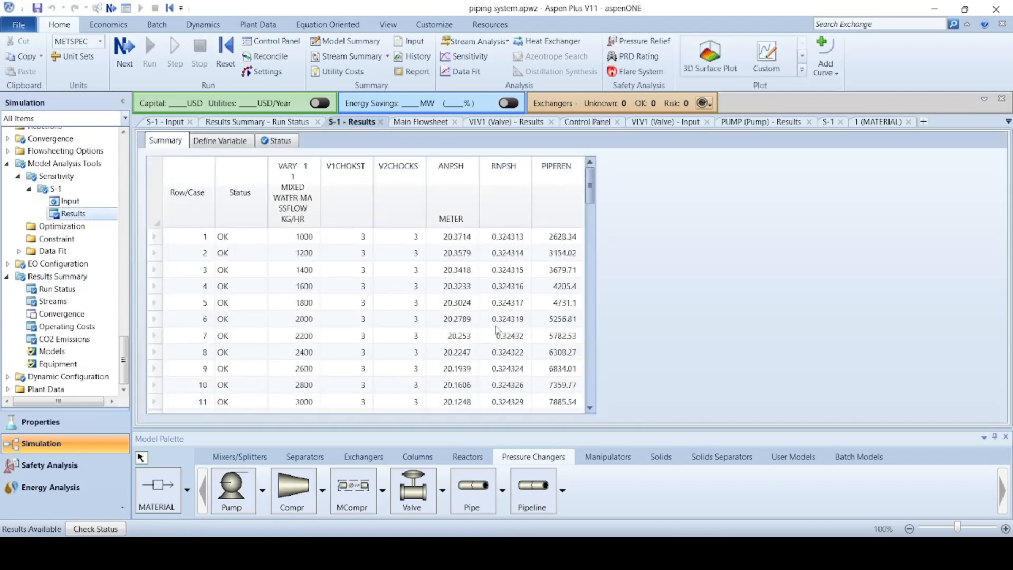
- Examine valve choking status, ANPSH, RNPSH and pipe Reynolds number across all S-1 cases up to 15000 kg/hr
scroll(496, 330, down, 10)
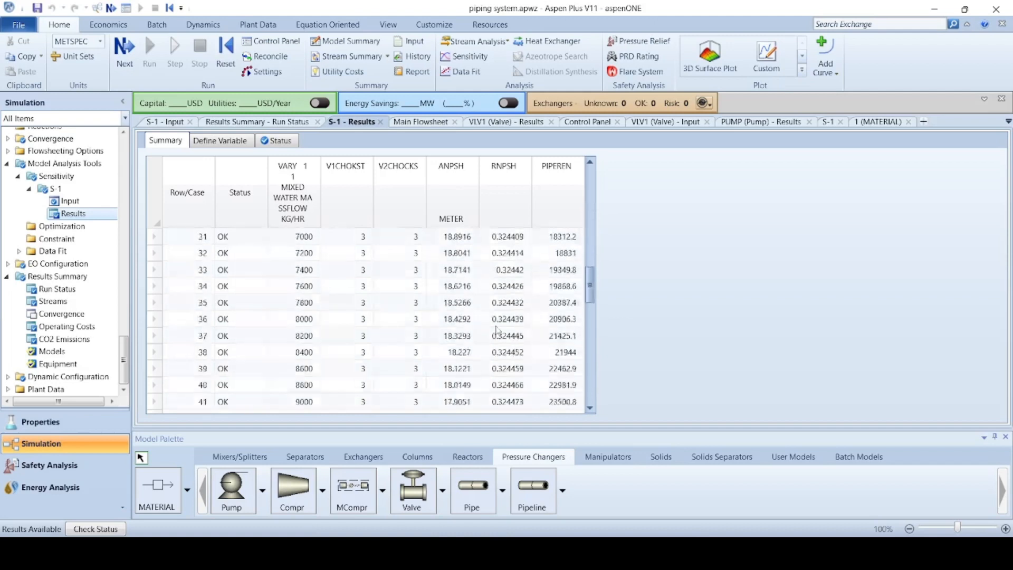
scroll(496, 330, down, 1)
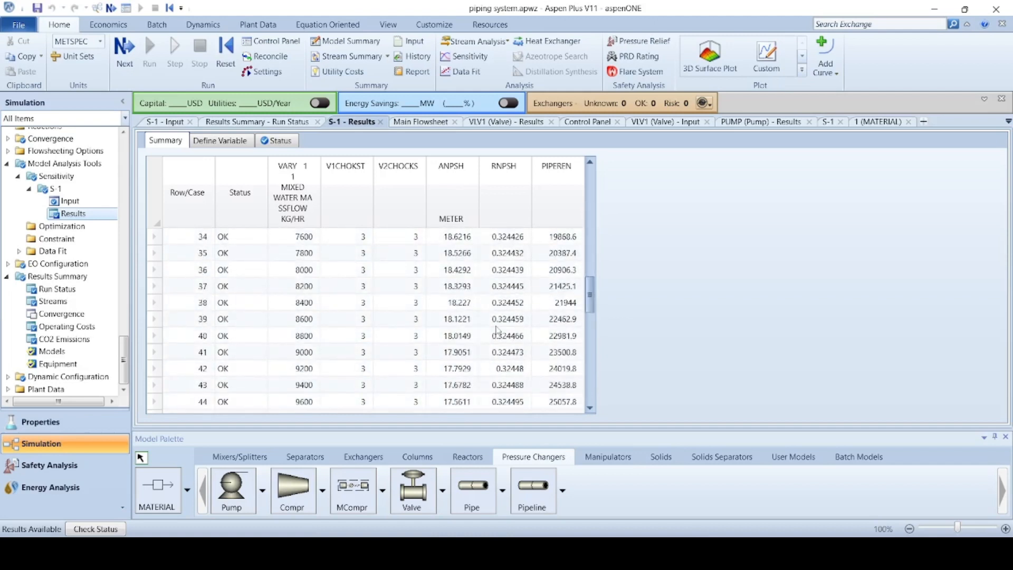
scroll(496, 330, down, 9)
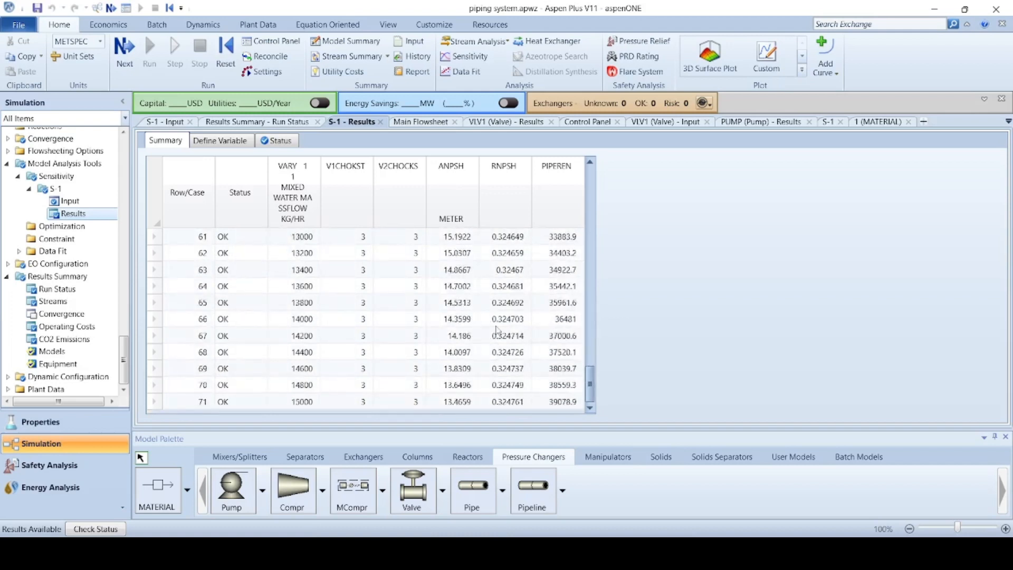
scroll(496, 330, up, 11)
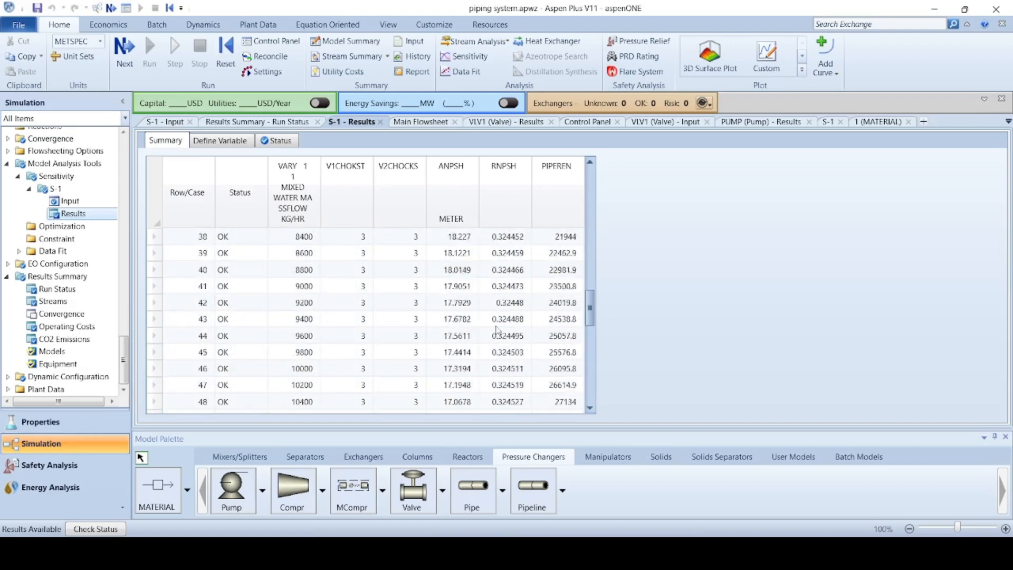
scroll(496, 330, up, 9)
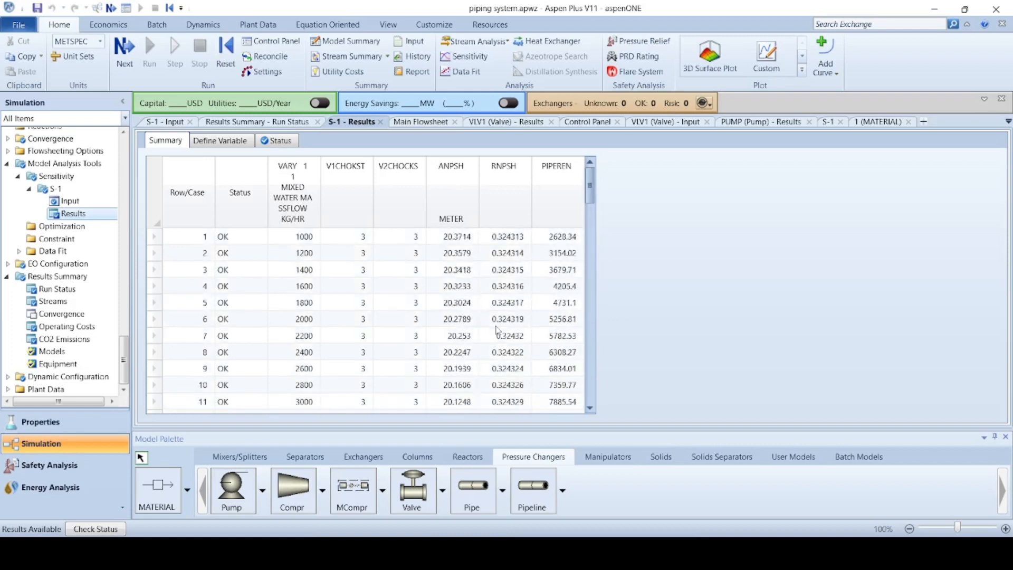
scroll(496, 330, down, 6)
scroll(496, 330, up, 4)
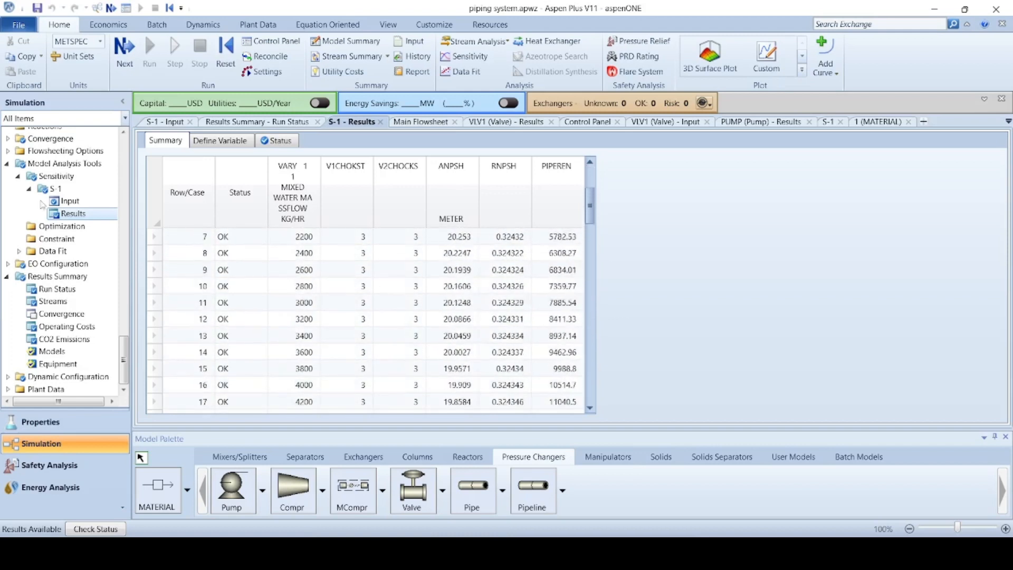
- Set the end point of the S-1 water mass flow variation to 30000 kg/hr
click(69, 201)
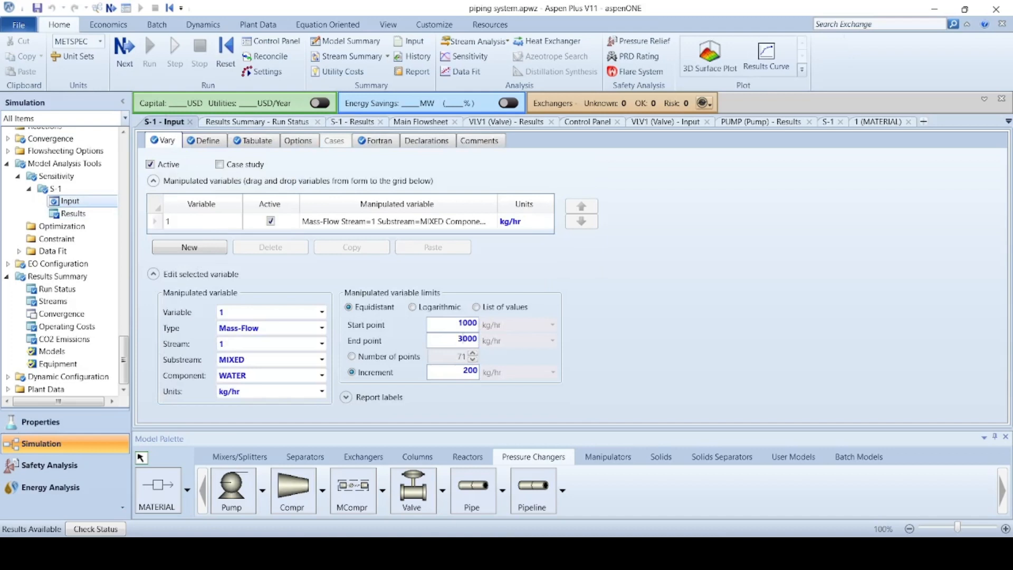
key(BackSpace)
key(BackSpace)
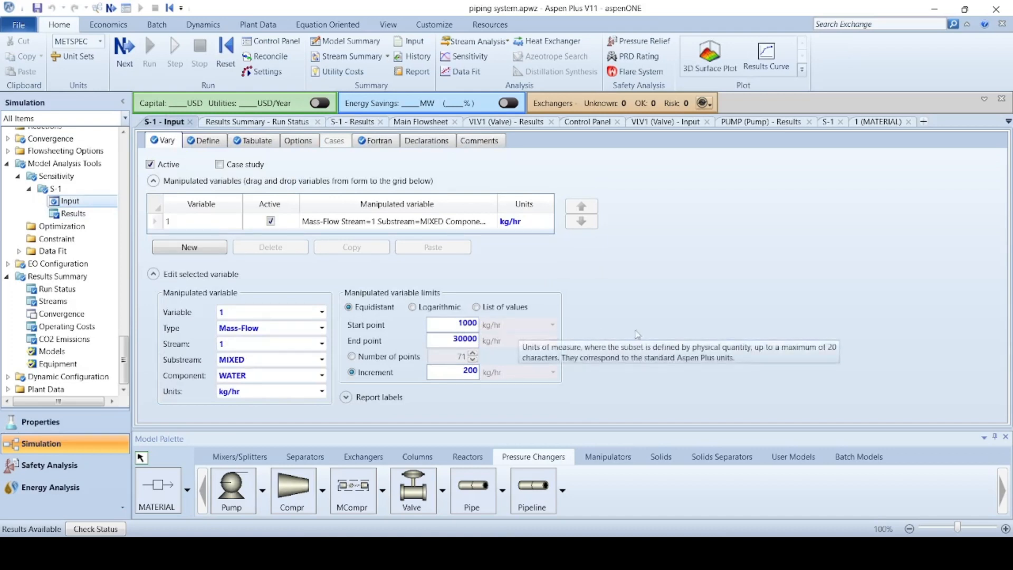
- Reinitialize the whole simulation and run it with S-1 over the water flow range extended to 30000 kg/hr
click(226, 58)
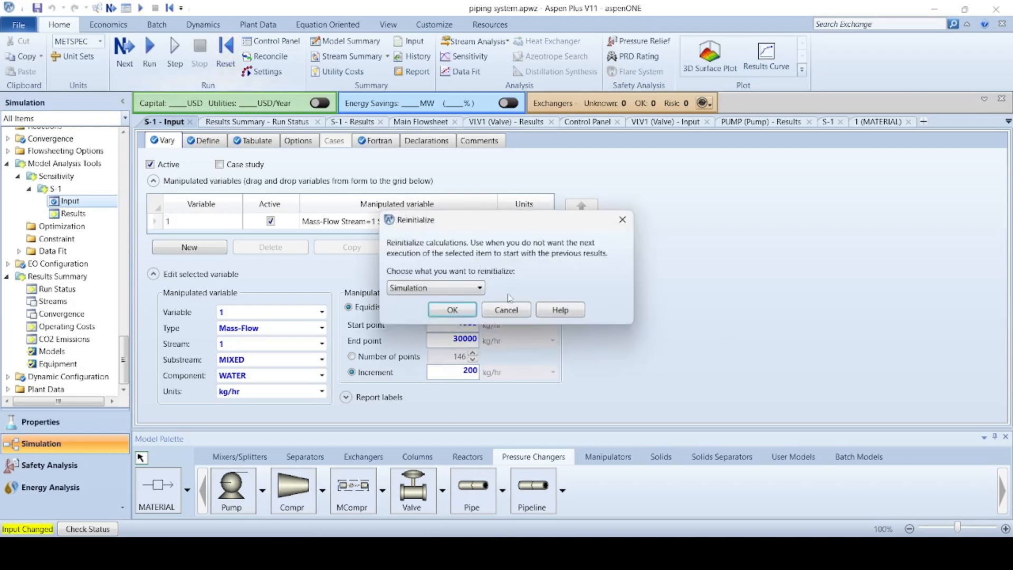
click(459, 313)
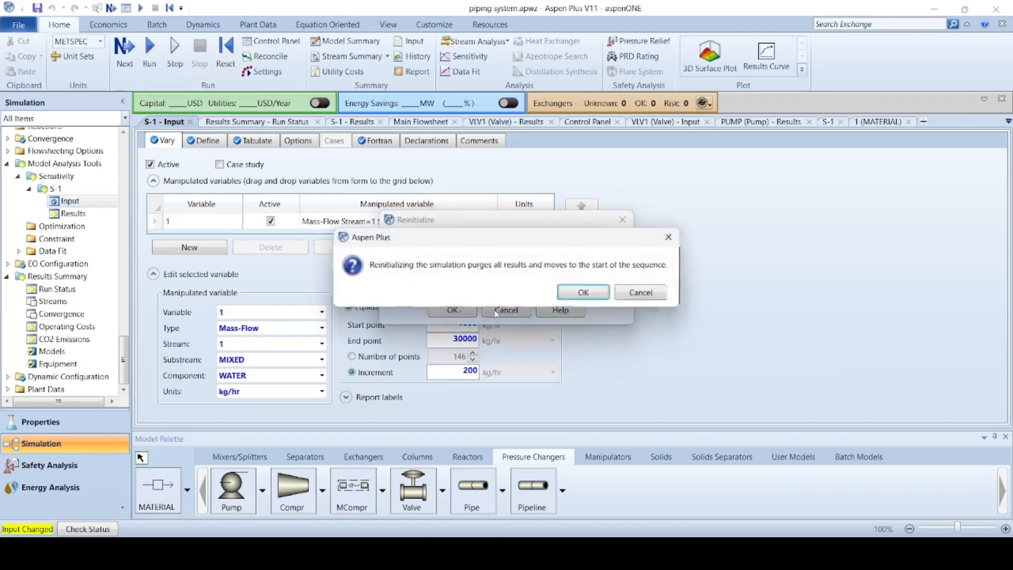
click(589, 299)
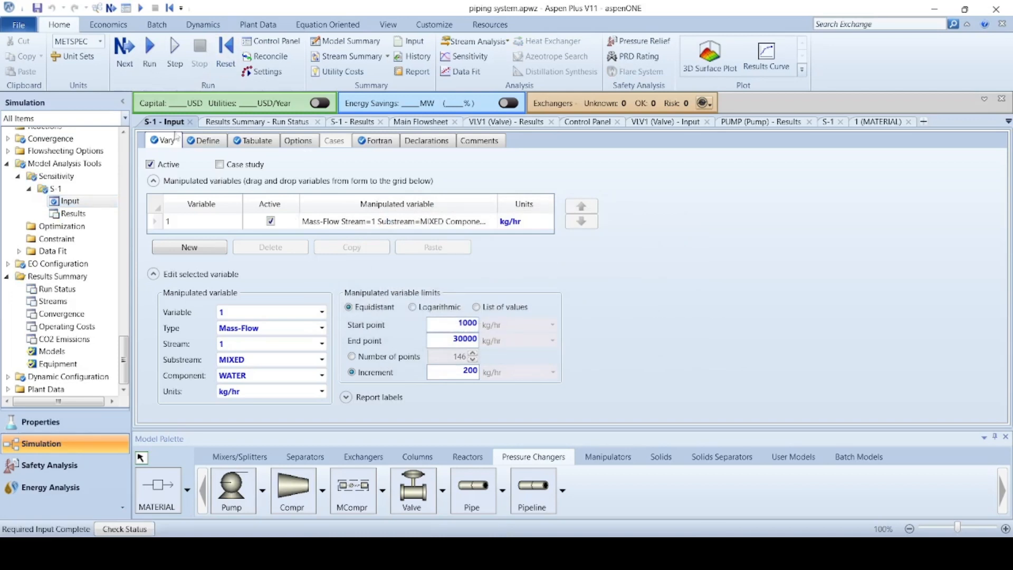
click(134, 61)
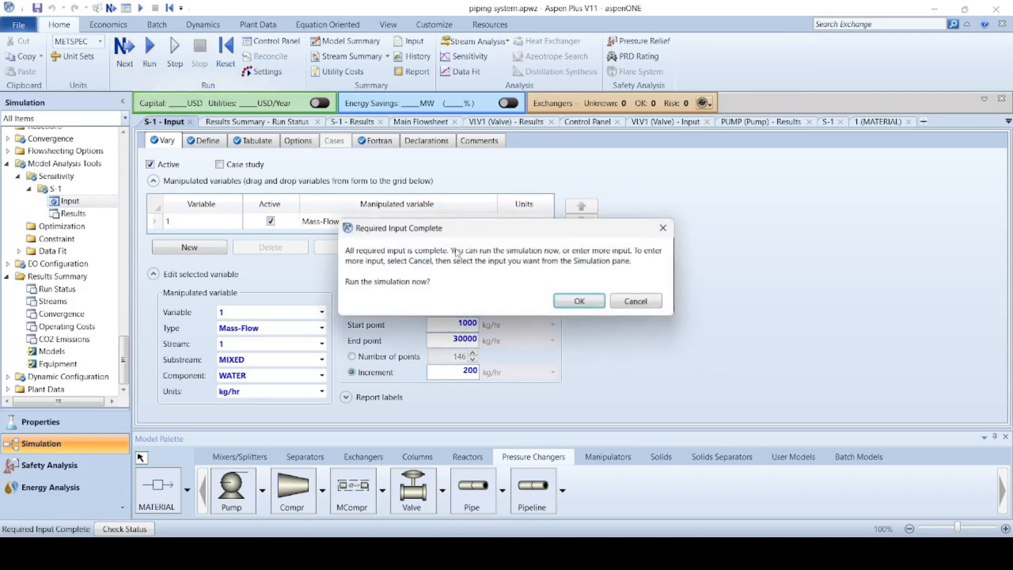
click(572, 301)
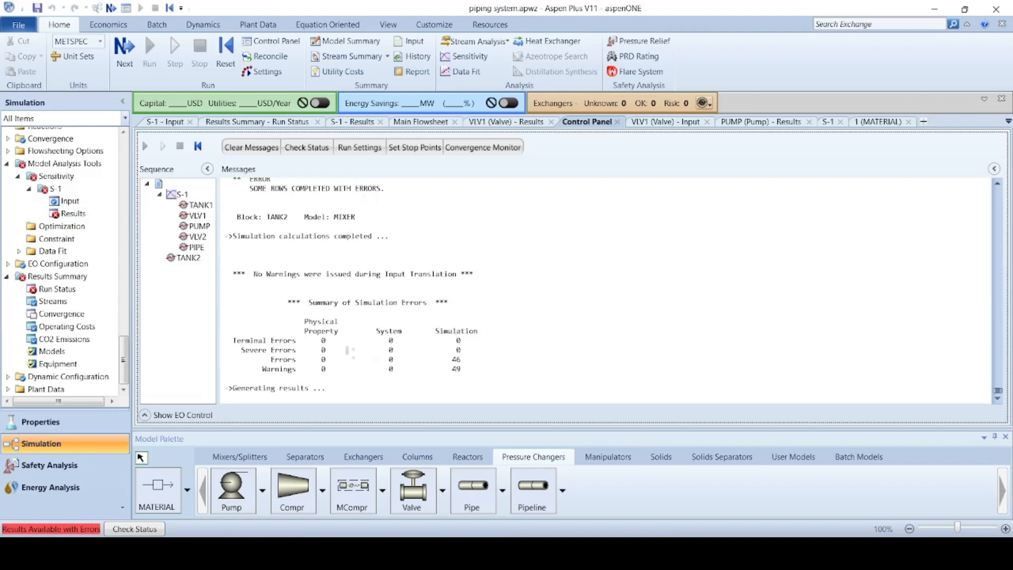
- Open the S-1 results and check case status and valve choking with rising flow, selecting the V1CHOKST value at 20400 kg/hr
click(98, 214)
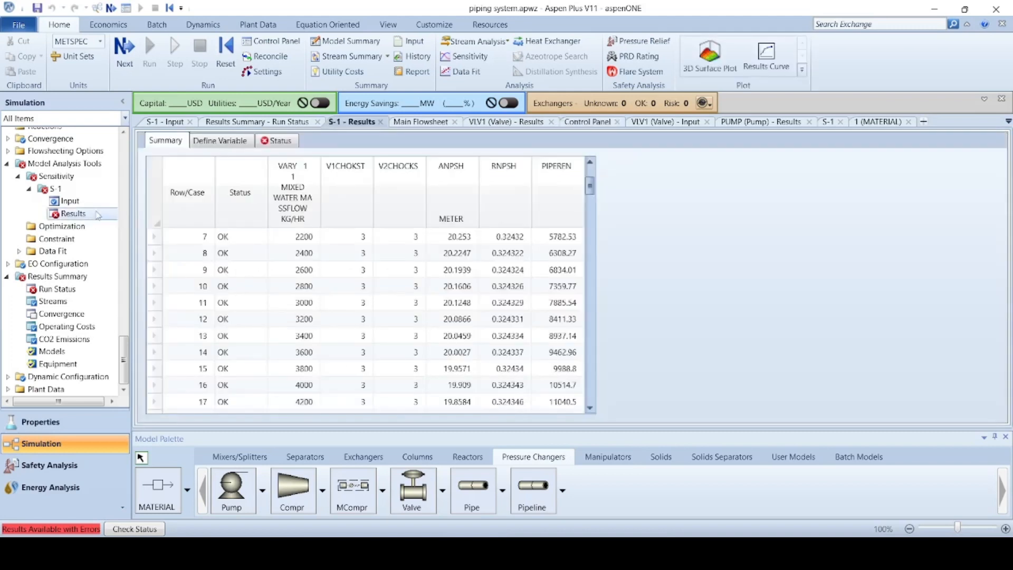
scroll(424, 250, down, 13)
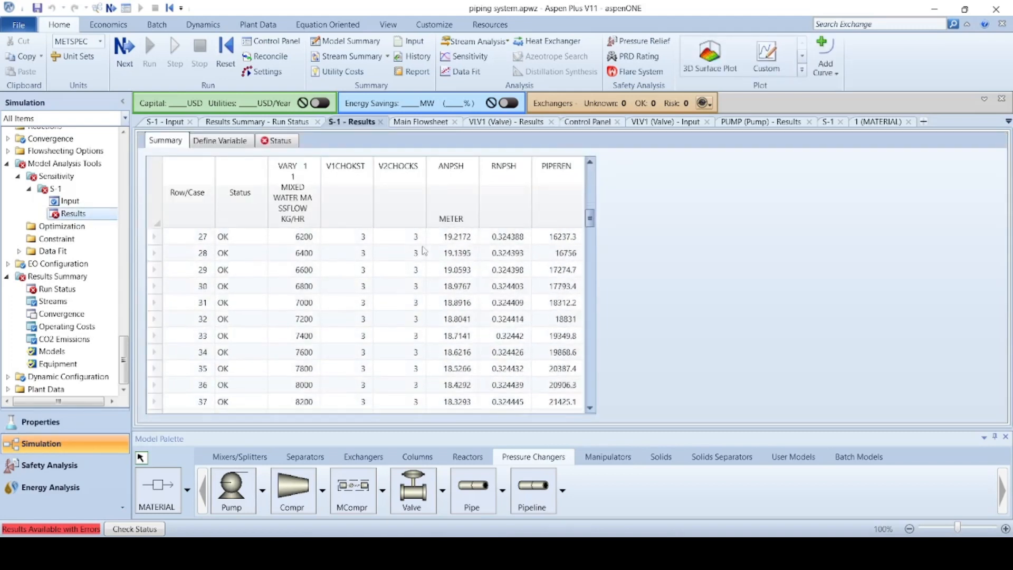
scroll(424, 250, down, 11)
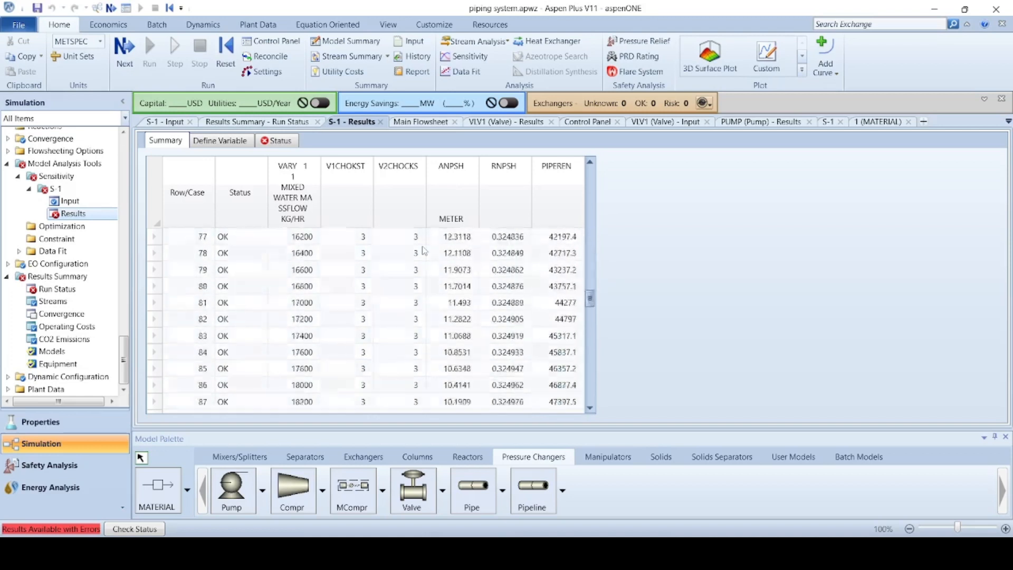
scroll(424, 250, down, 1)
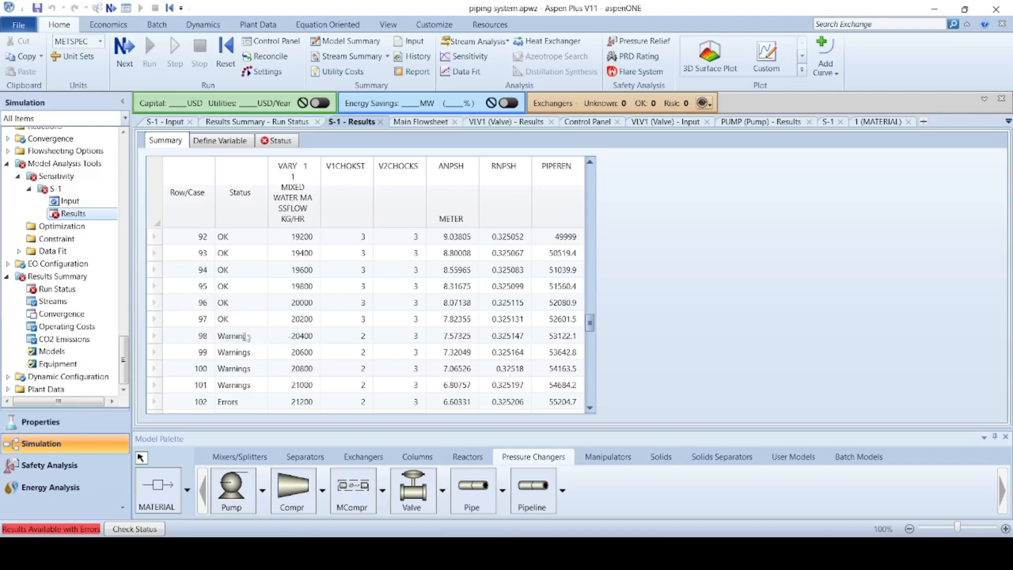
click(365, 338)
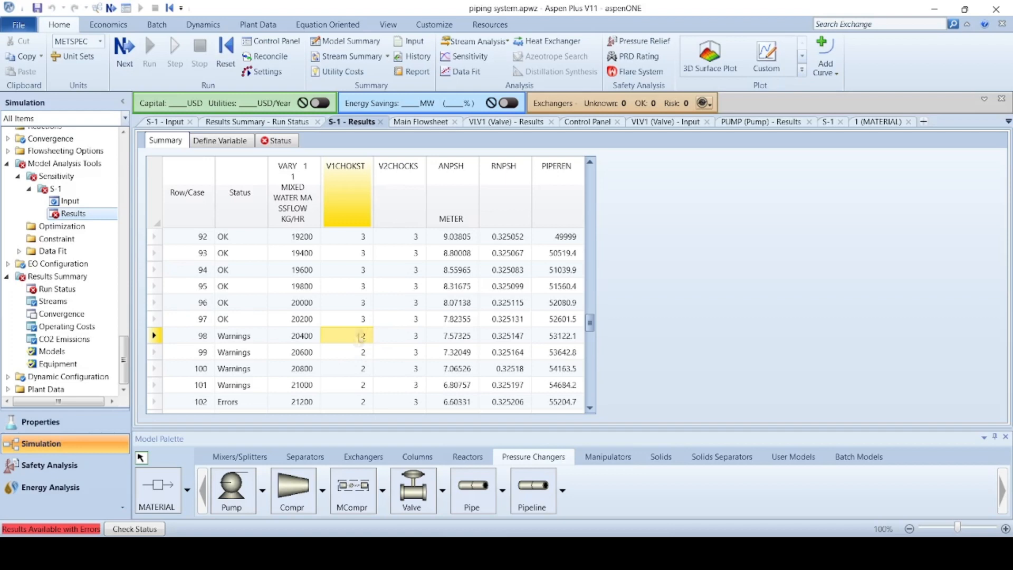
- Compare status, valve choking and NPSH values in the S-1 cases above 20400 kg/hr with those at lower flows, back to the first case
scroll(361, 338, down, 3)
scroll(362, 338, up, 3)
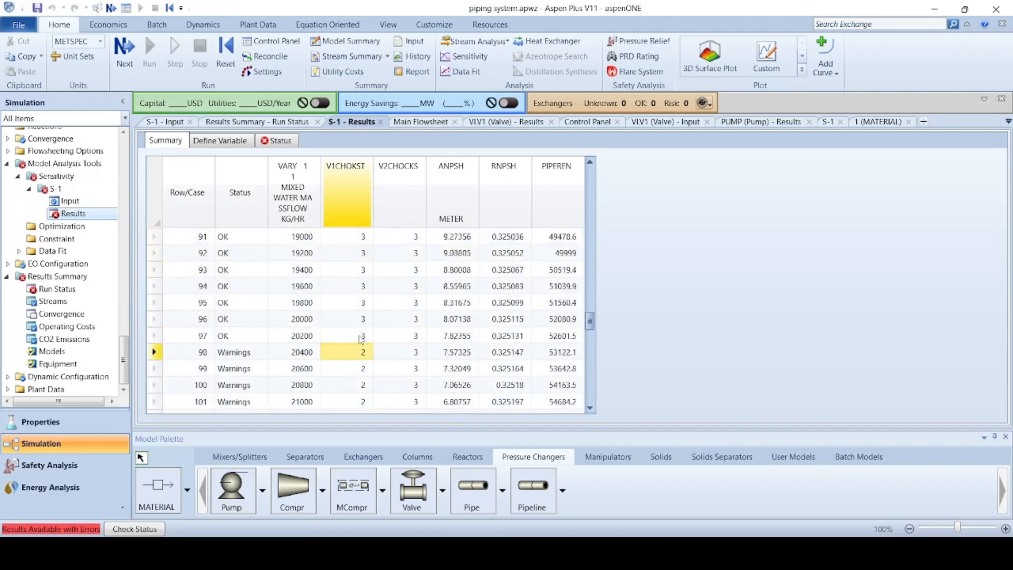
scroll(361, 338, down, 2)
scroll(362, 338, down, 8)
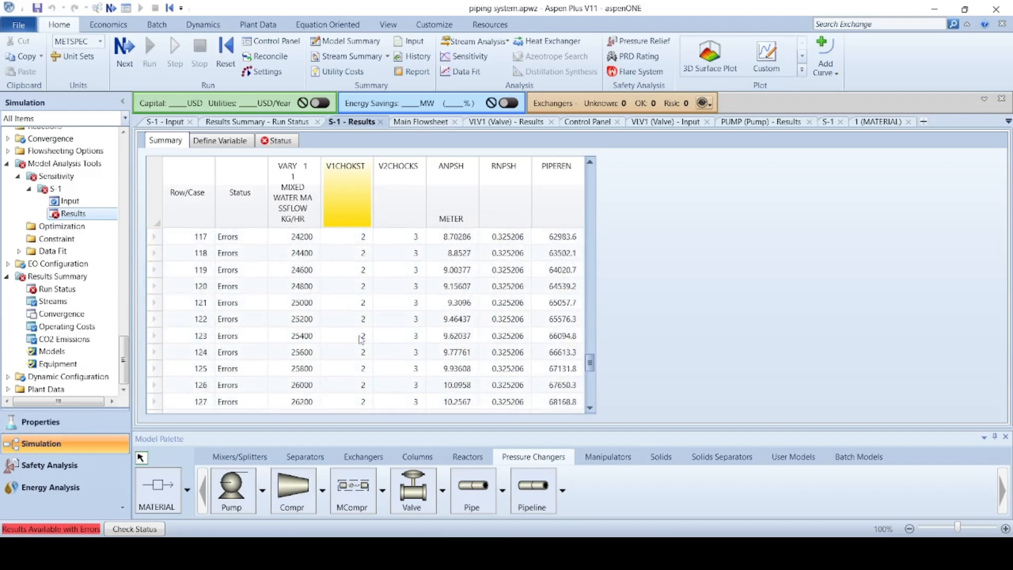
scroll(361, 339, down, 5)
scroll(361, 340, up, 5)
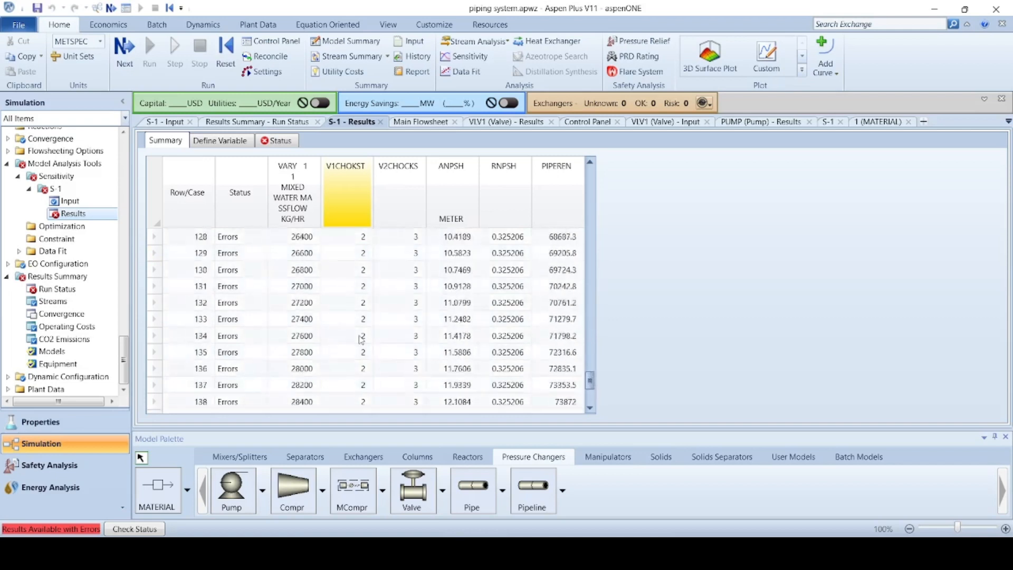
scroll(362, 338, up, 13)
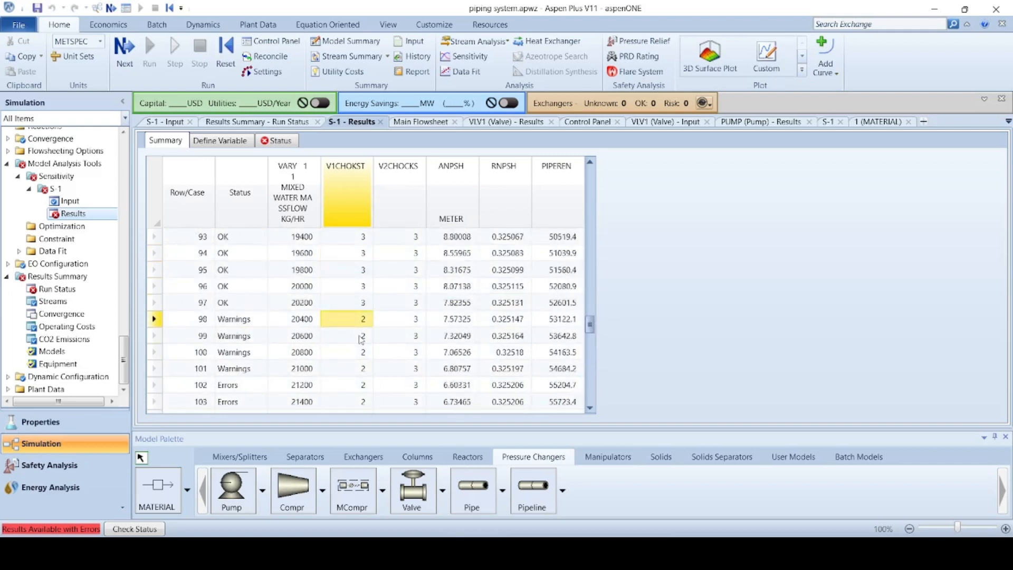
scroll(361, 339, up, 11)
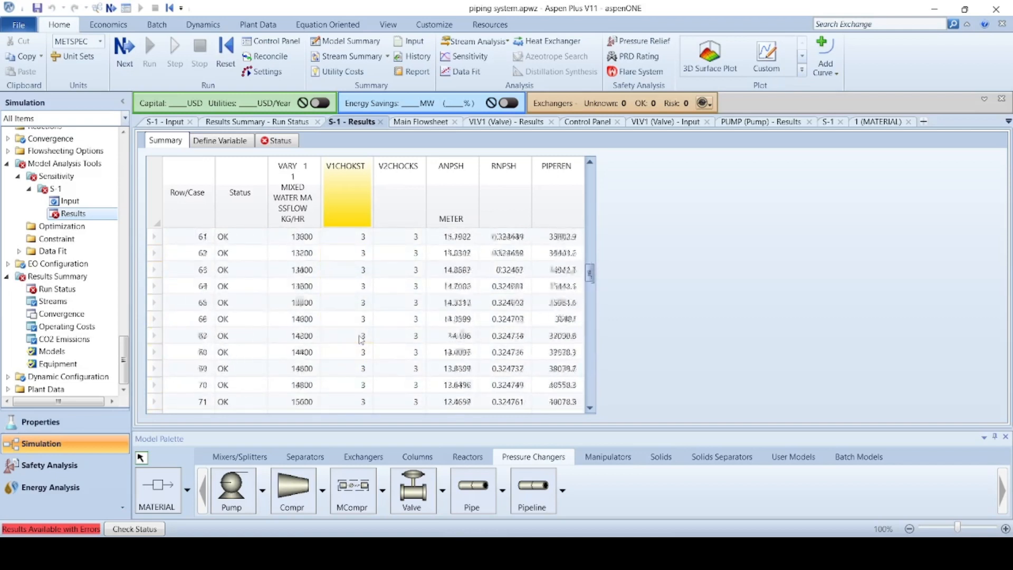
scroll(361, 338, up, 12)
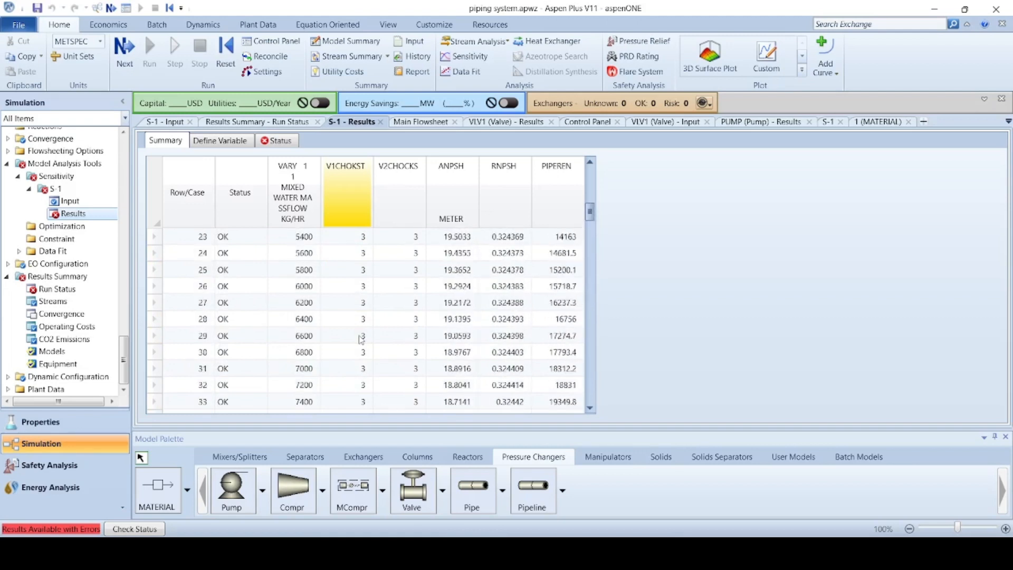
scroll(362, 338, up, 5)
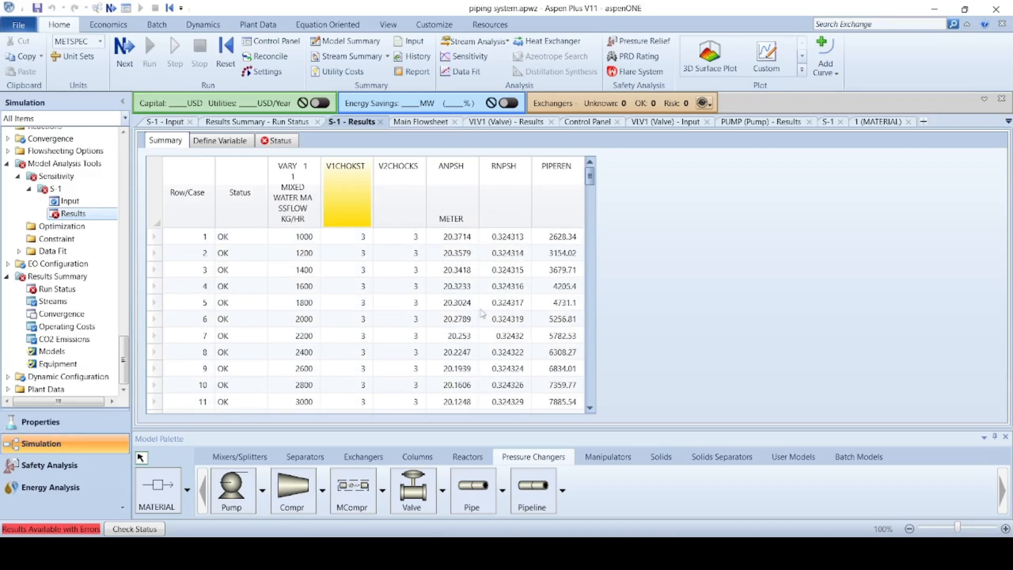
- Open the S-1 sensitivity input at the manipulated water mass flow limits
click(92, 205)
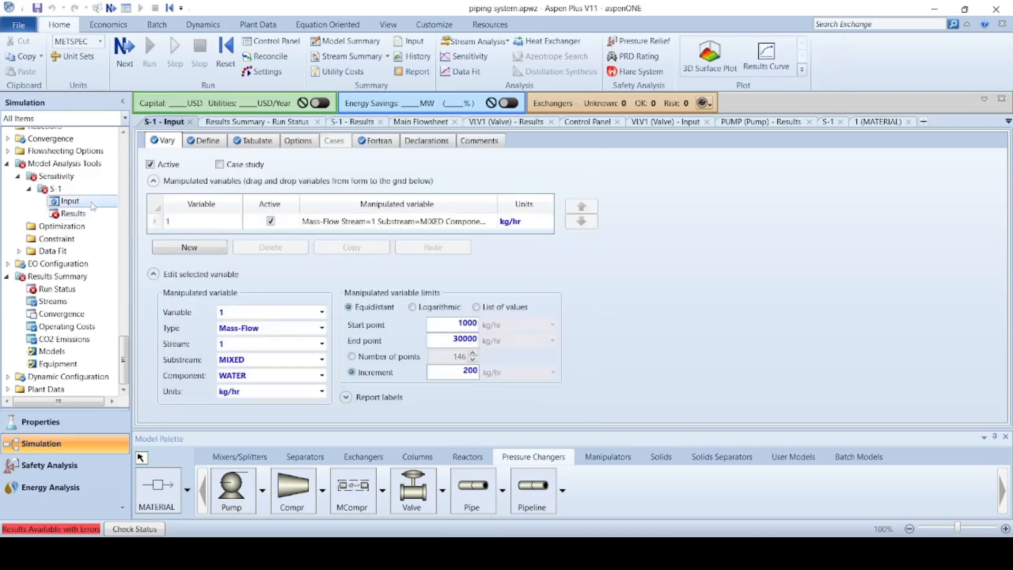